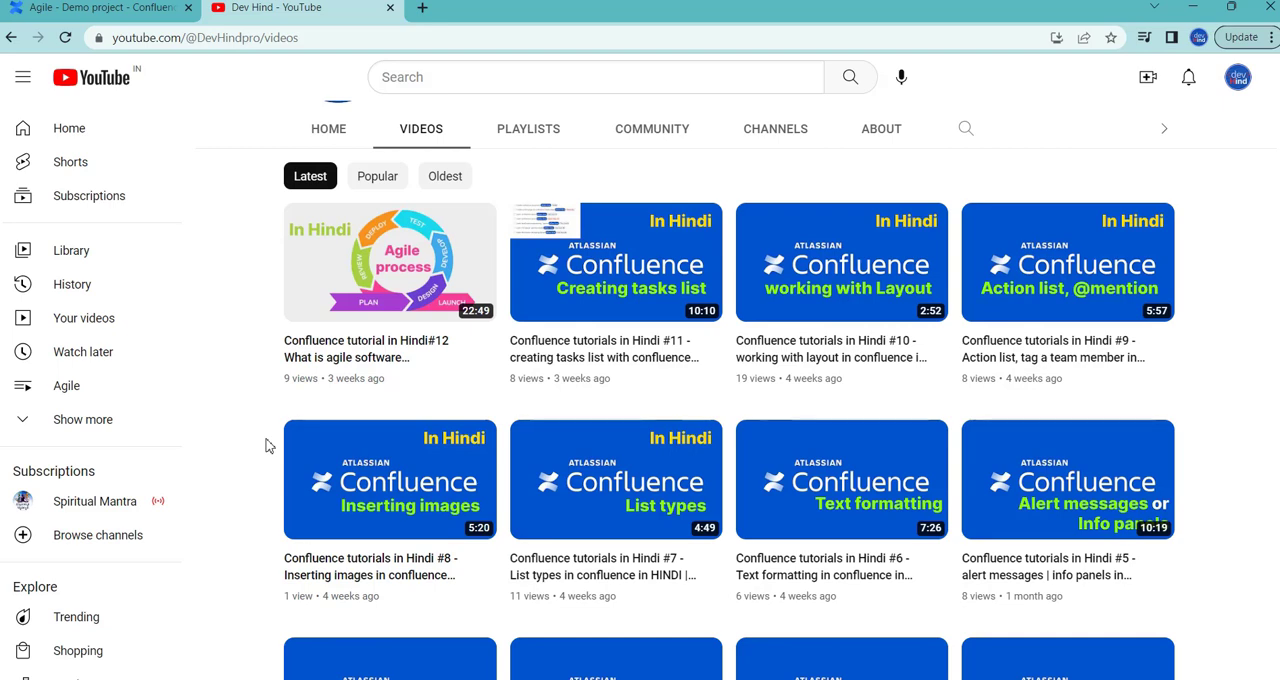
# Step: Switch to the Agile page in Confluence and examine its process diagram, the Agile process checklist and the Modified Agile checklist
pyautogui.click(167, 18)
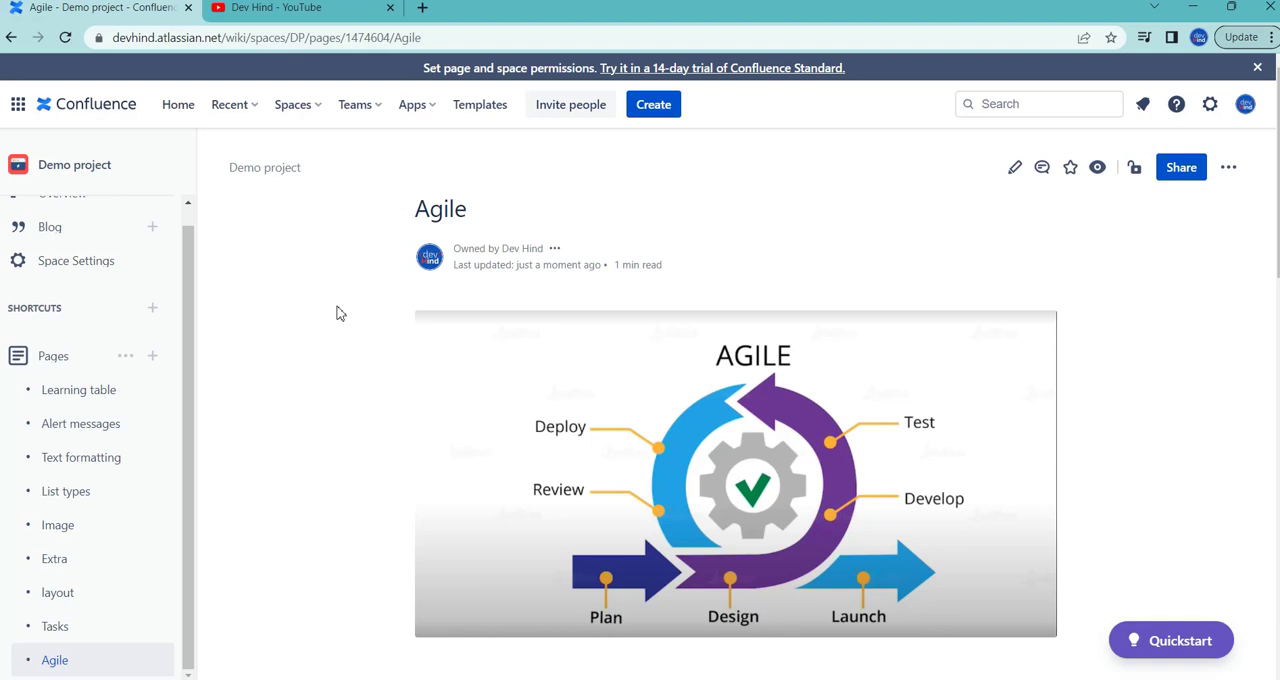
pyautogui.scroll(-1, 337, 313)
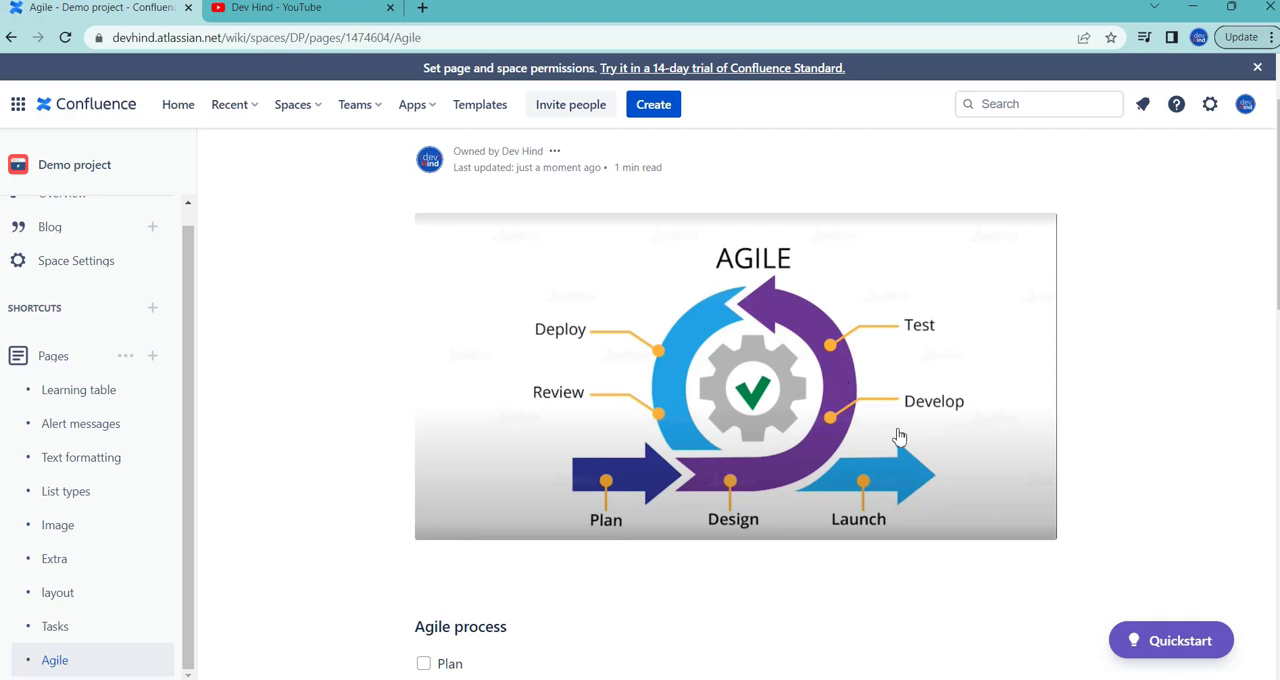
pyautogui.scroll(-3, 899, 437)
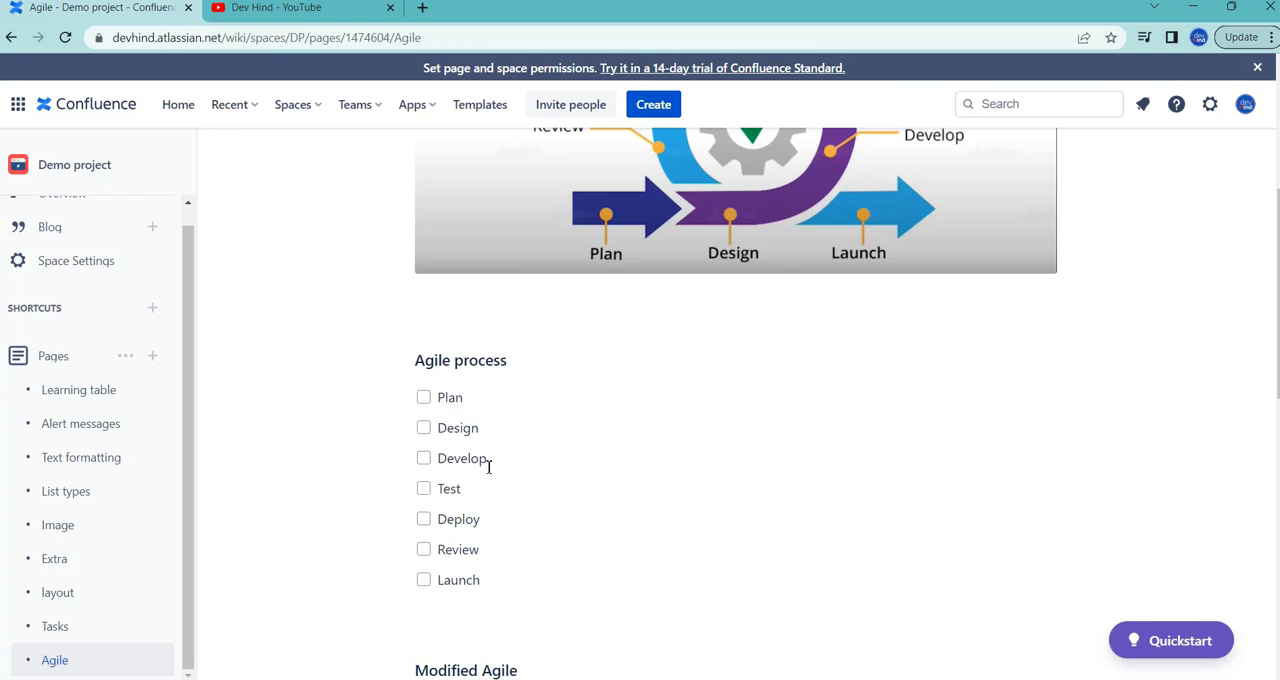
pyautogui.scroll(-2, 568, 463)
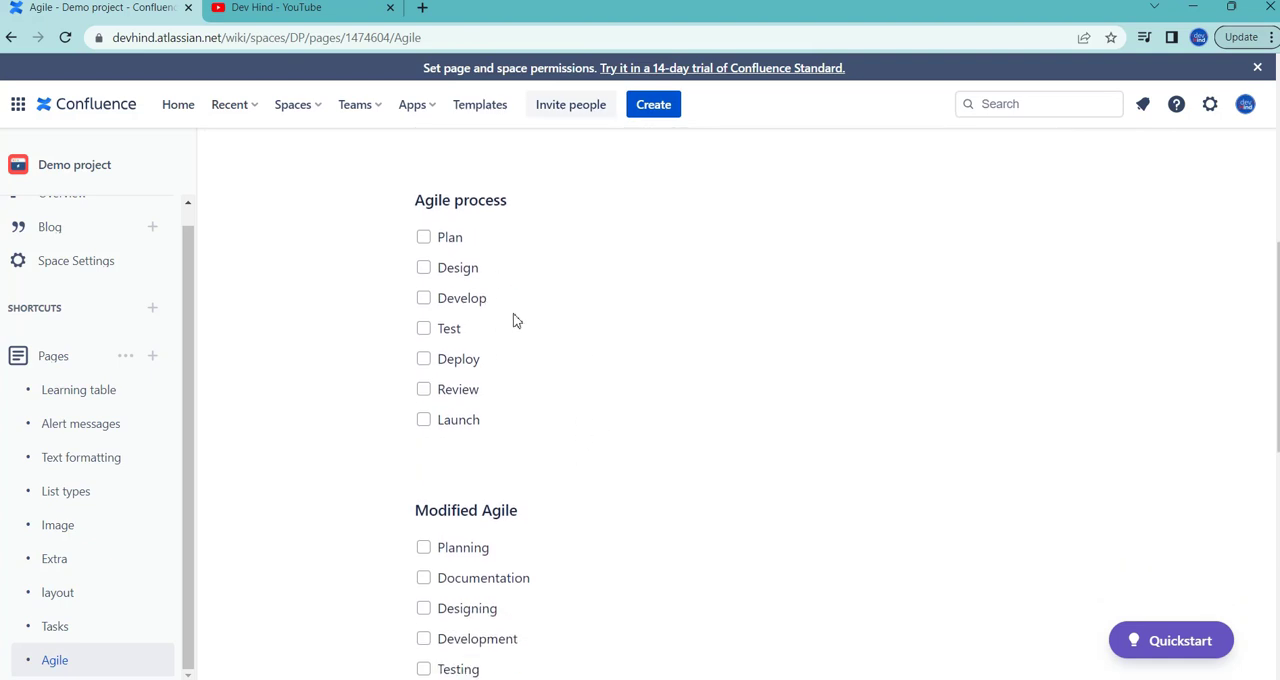
pyautogui.scroll(1, 532, 310)
pyautogui.scroll(-1, 500, 300)
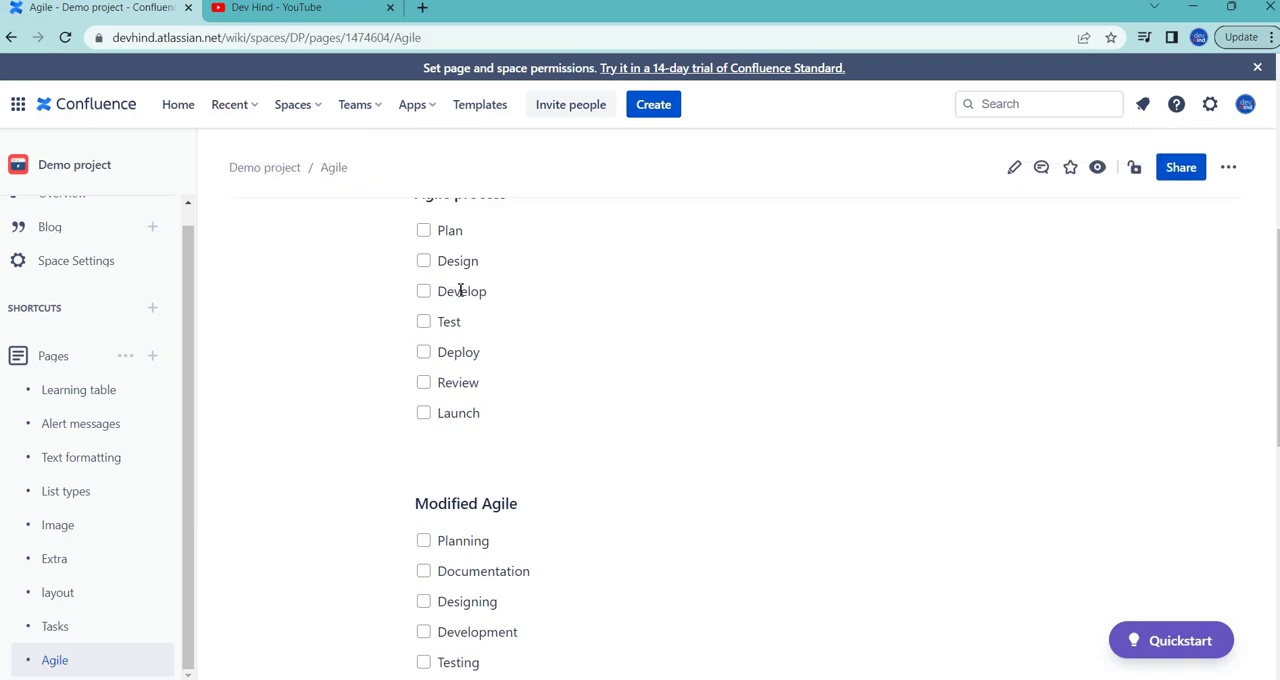
pyautogui.scroll(1, 450, 264)
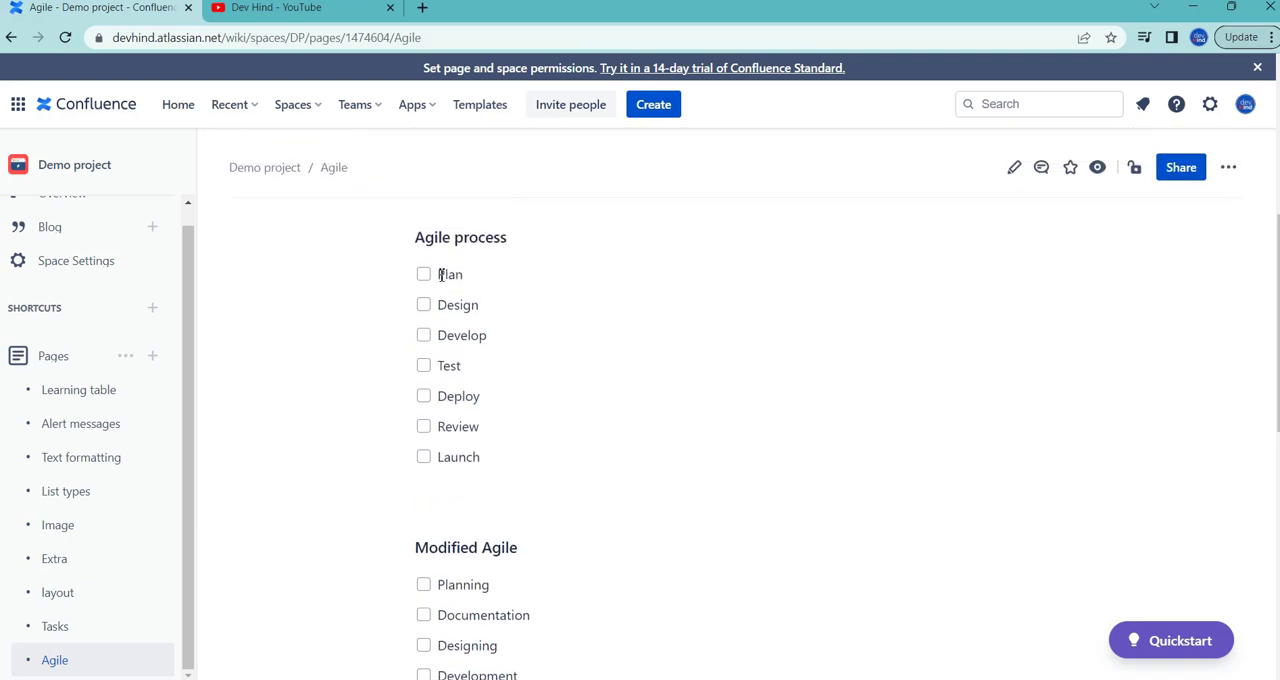
pyautogui.moveTo(440, 273); pyautogui.dragTo(494, 514)
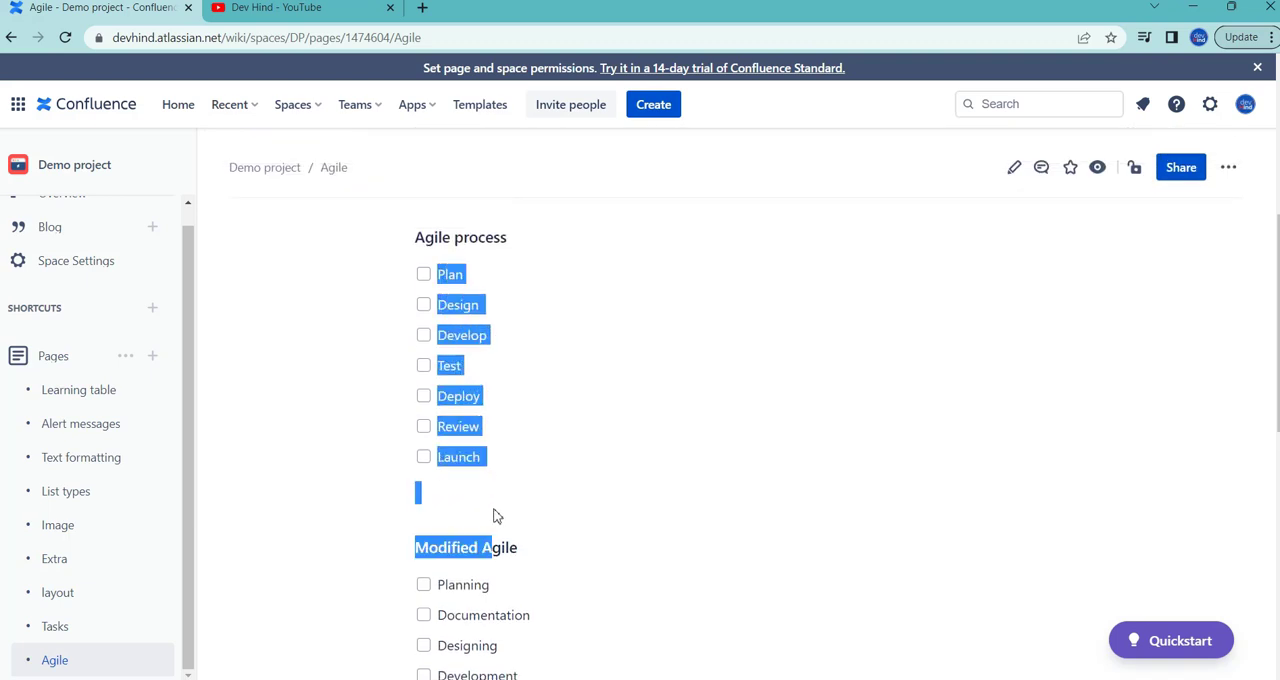
pyautogui.click(530, 463)
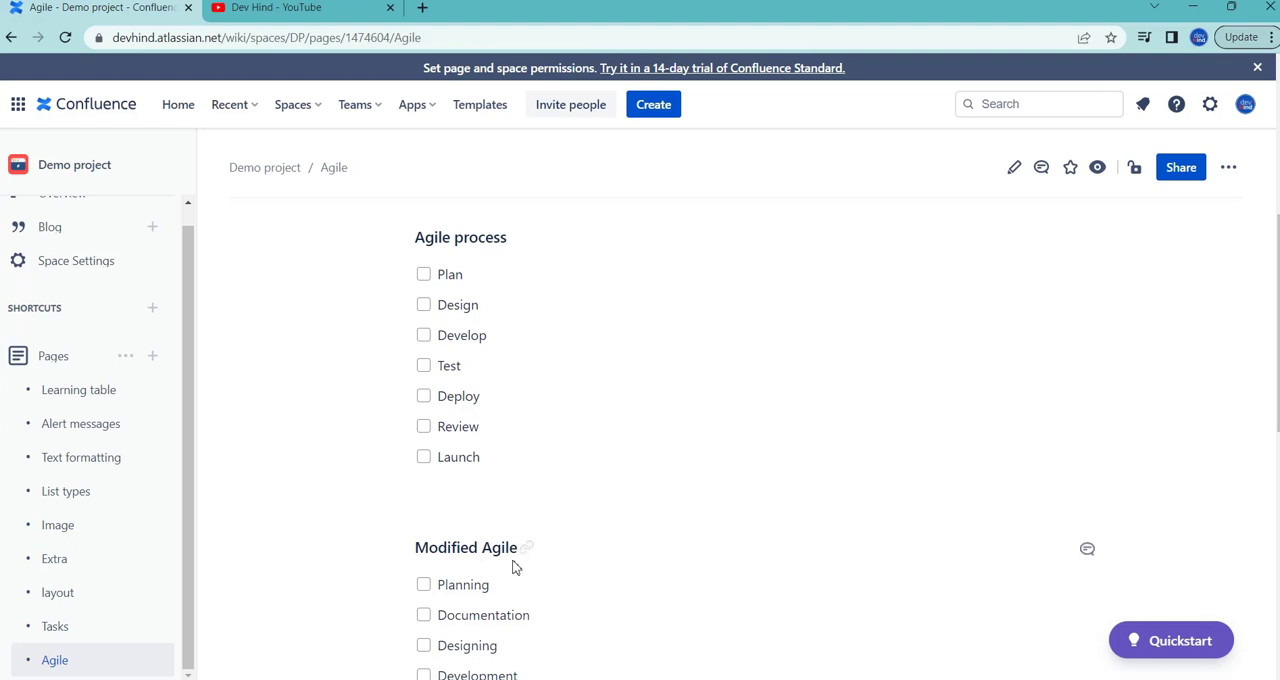
pyautogui.scroll(-1, 622, 438)
pyautogui.scroll(-2, 622, 438)
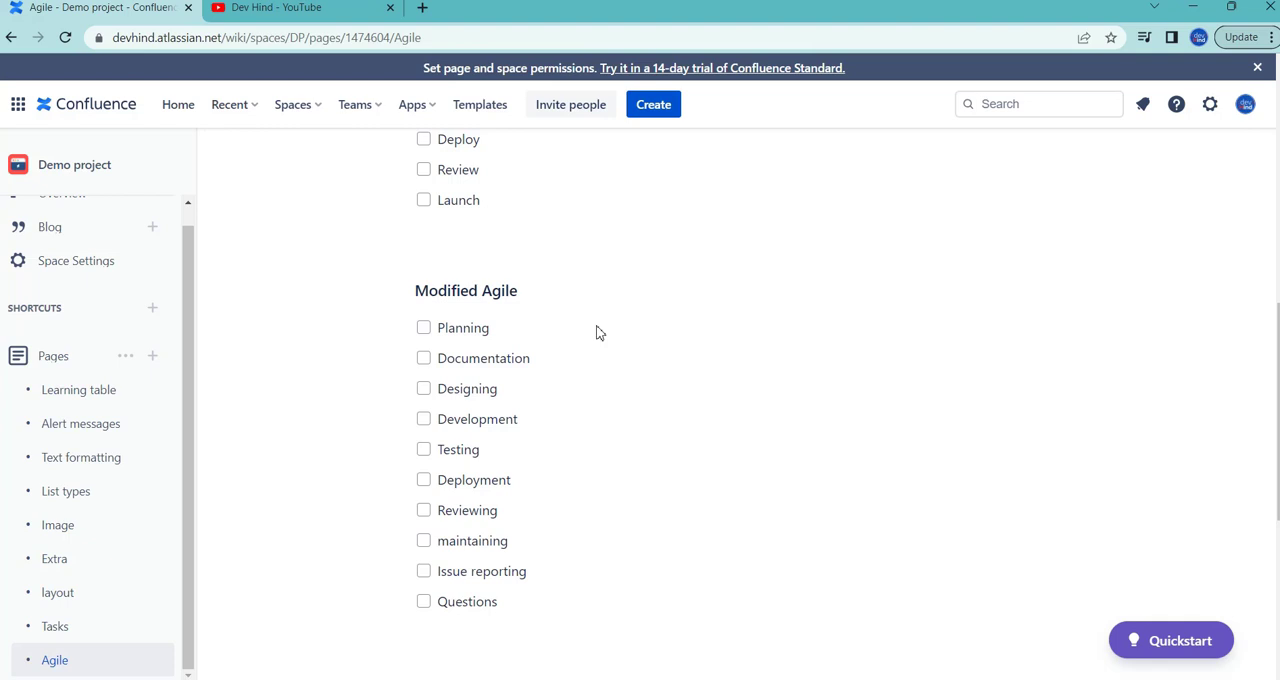
pyautogui.scroll(5, 597, 332)
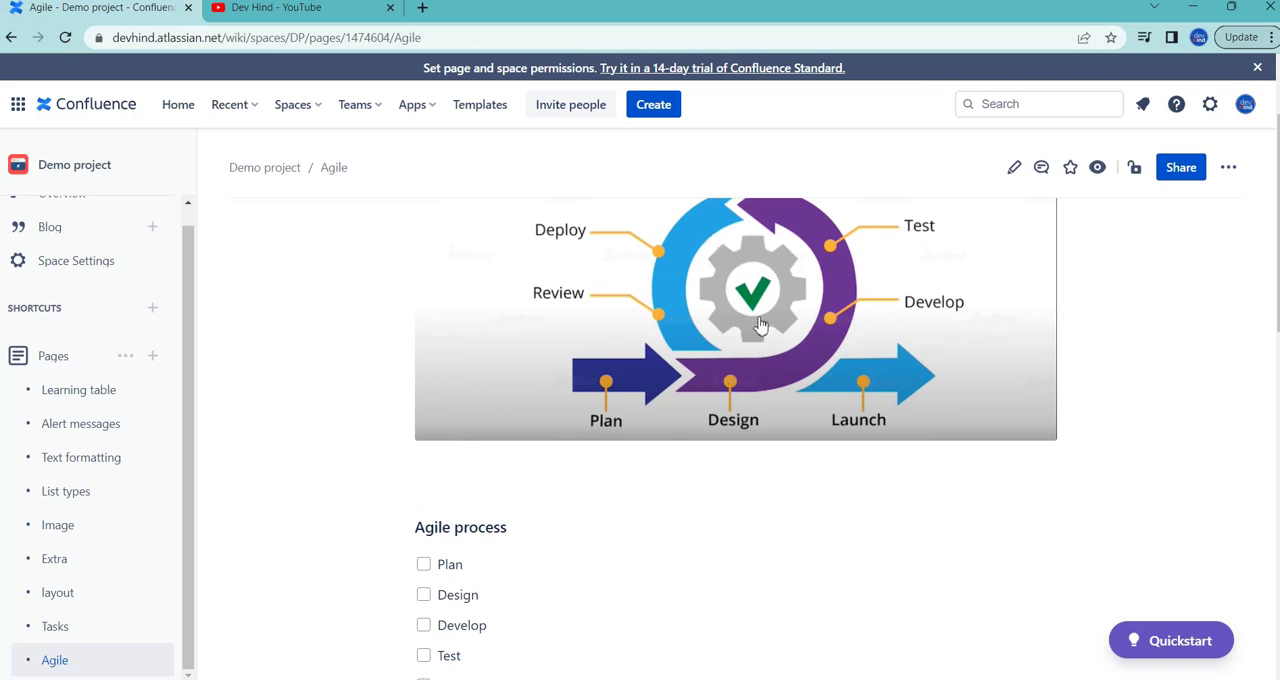
pyautogui.scroll(-5, 760, 325)
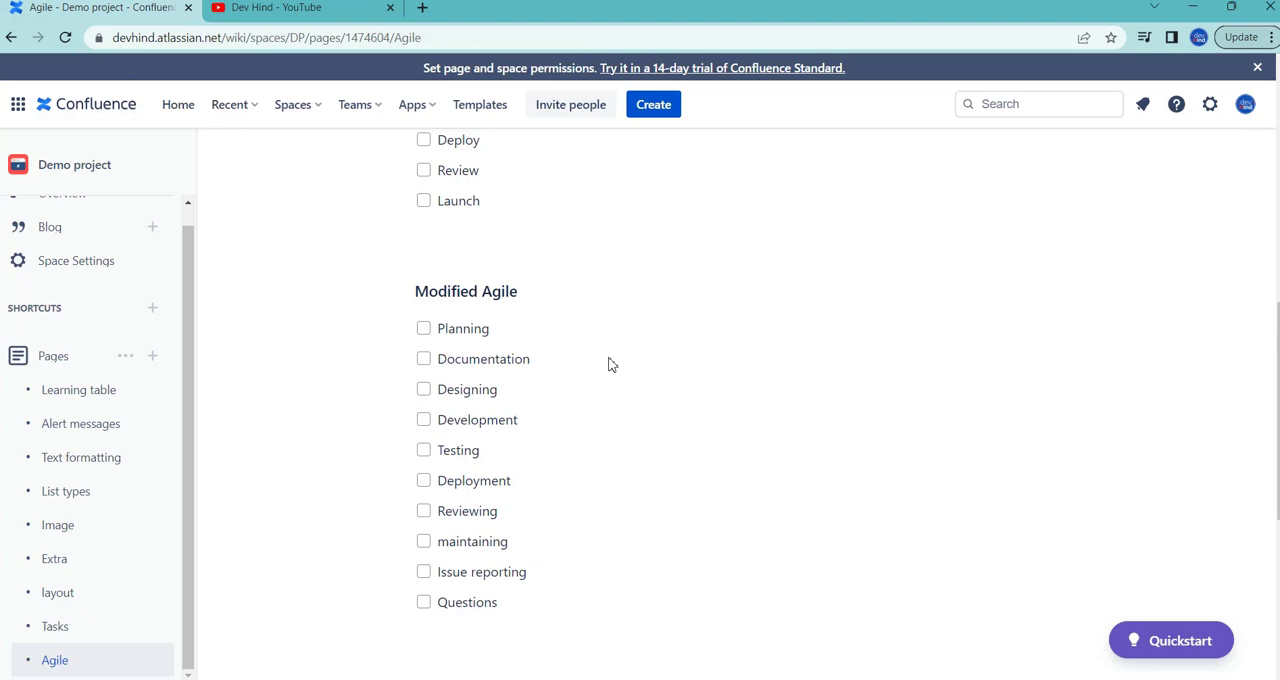
# Step: Check off Documentation, maintaining, Issue reporting and Questions in the Modified Agile checklist
pyautogui.doubleClick(494, 362)
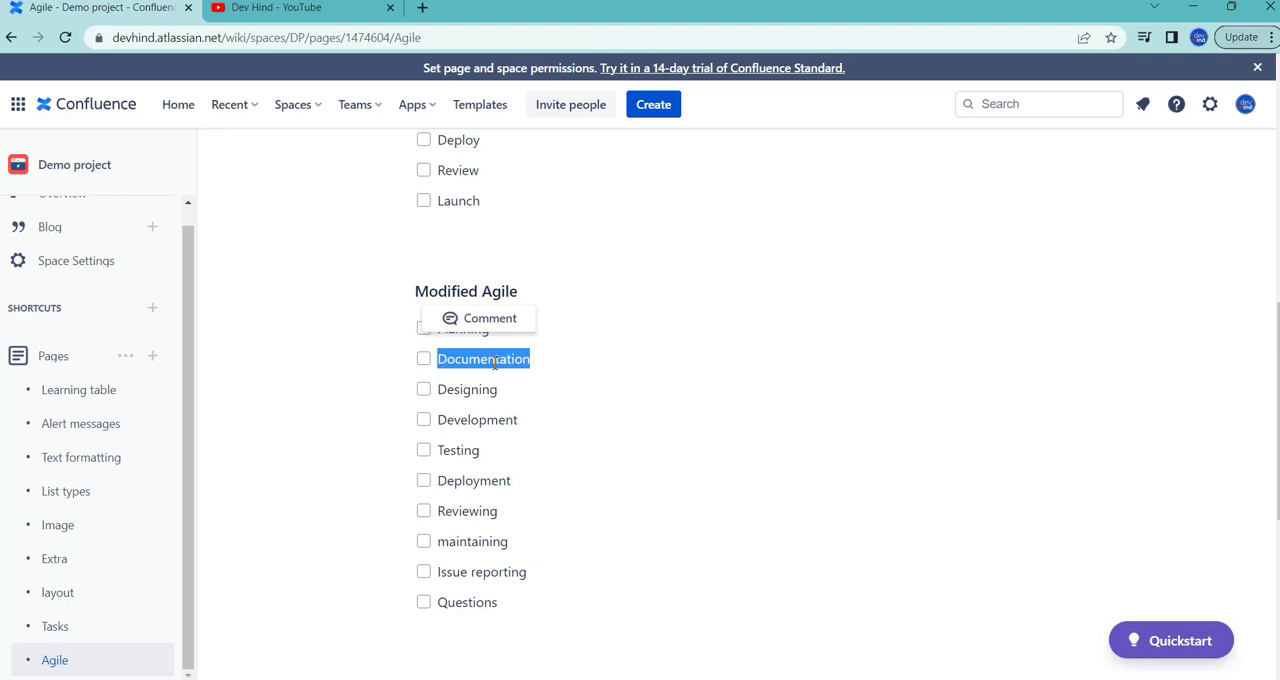
pyautogui.click(495, 363)
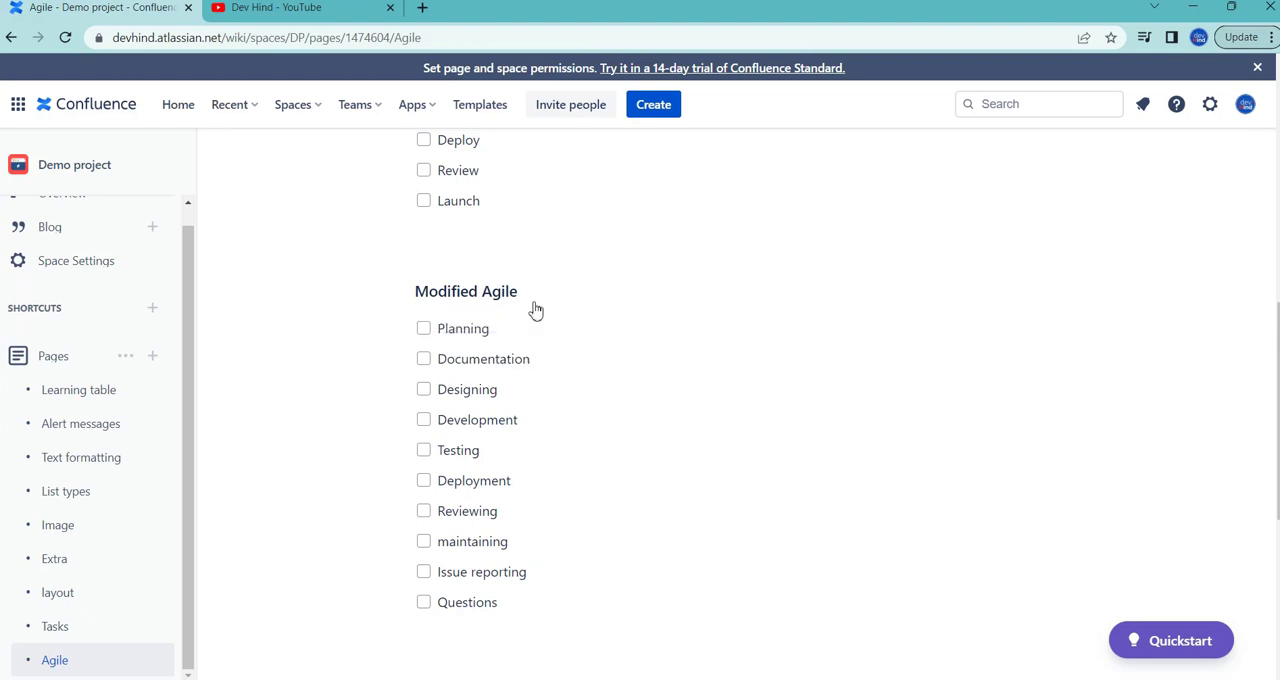
pyautogui.click(424, 362)
pyautogui.scroll(-1, 502, 363)
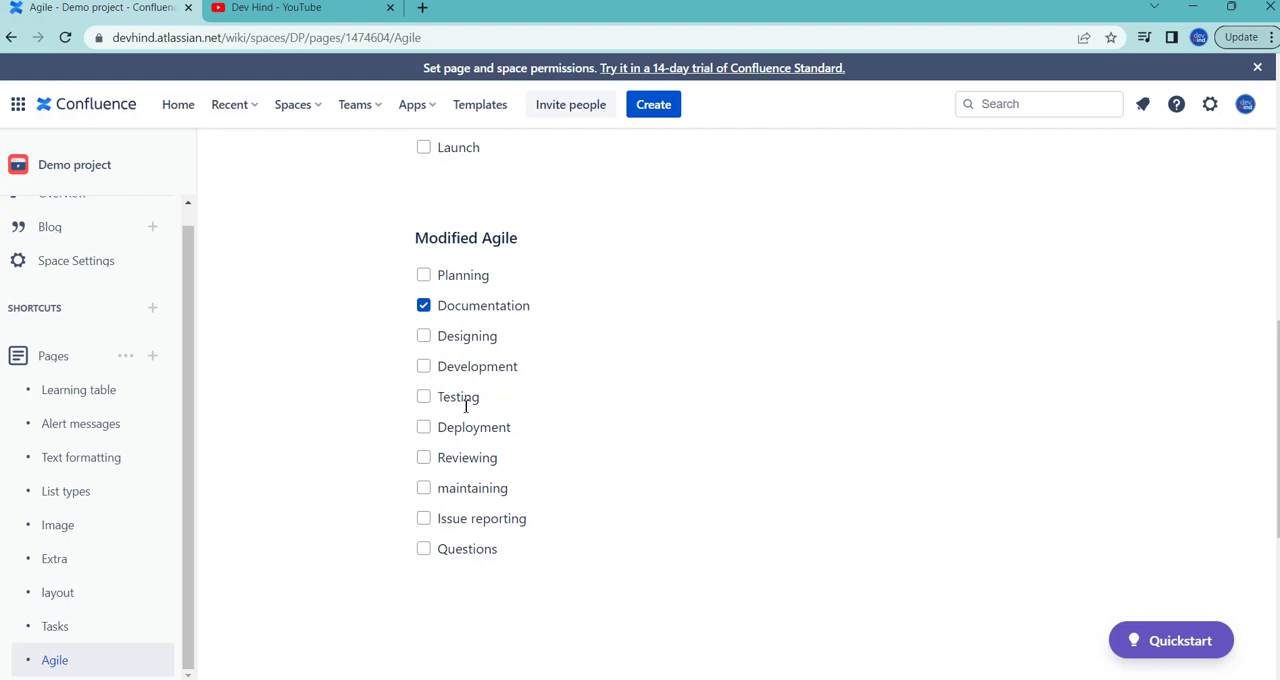
pyautogui.click(424, 488)
pyautogui.scroll(-1, 428, 488)
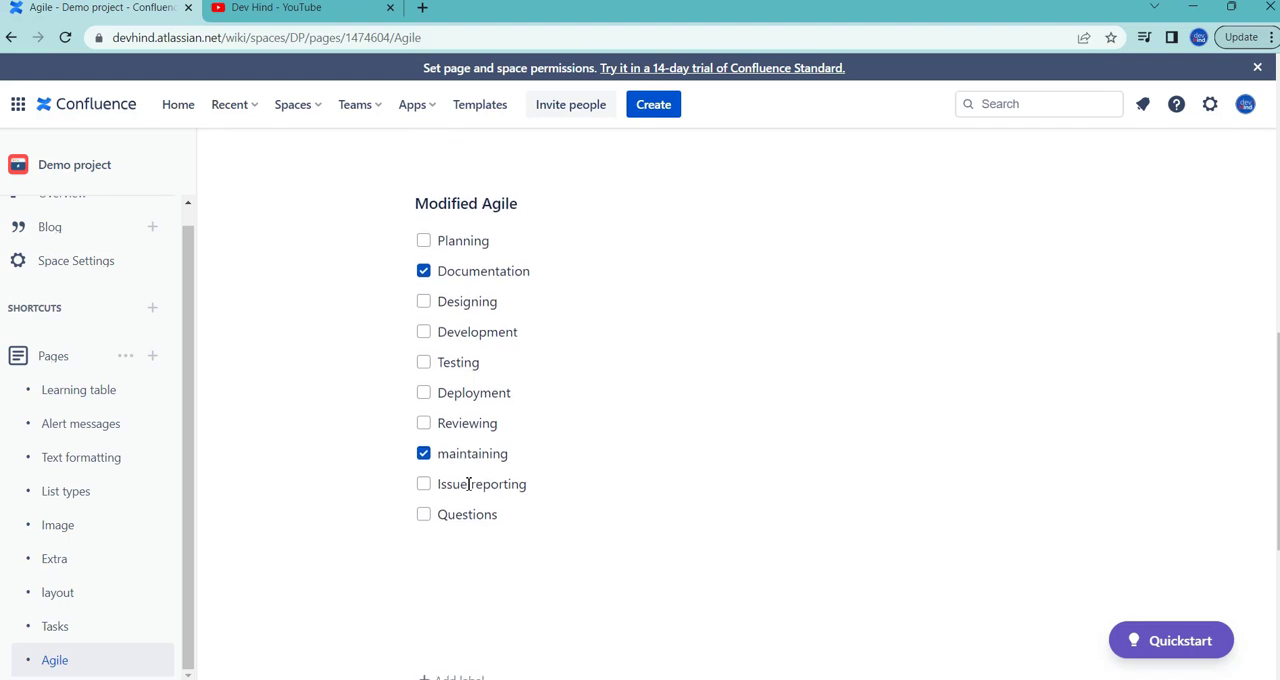
pyautogui.click(426, 474)
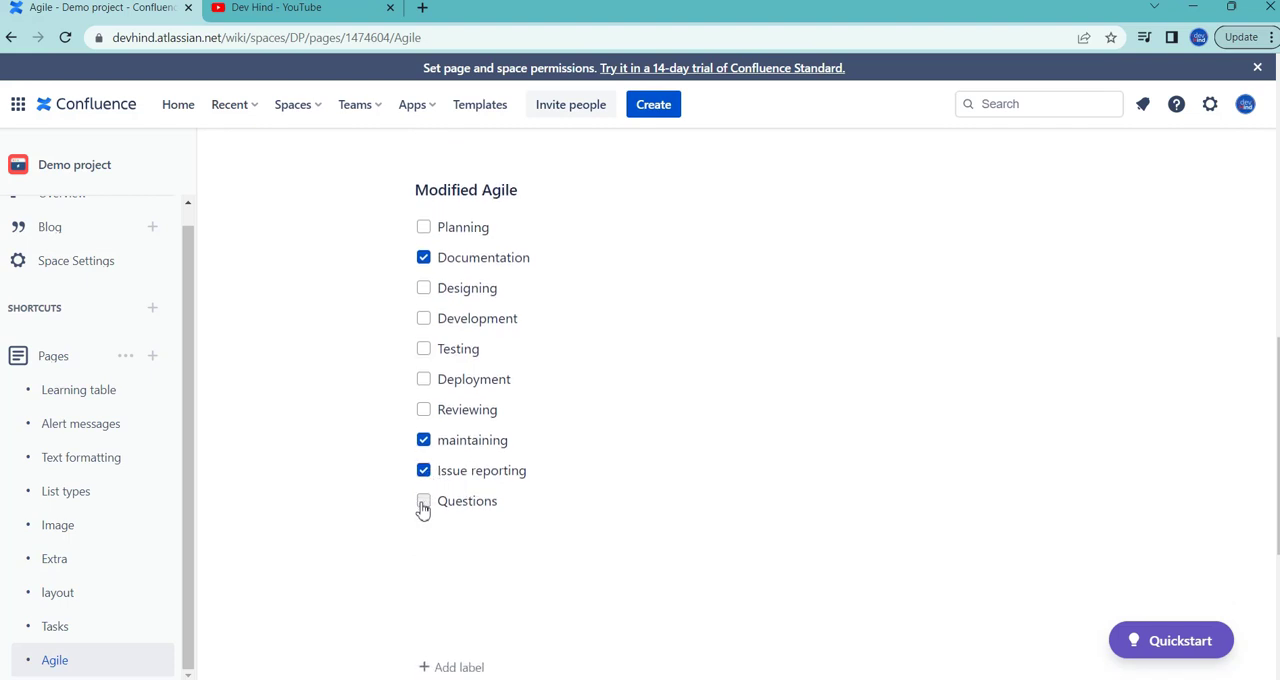
pyautogui.click(423, 504)
# Step: Add an unchecked "Launch" item after Reviewing in the Modified Agile checklist and publish the page
pyautogui.scroll(3, 553, 445)
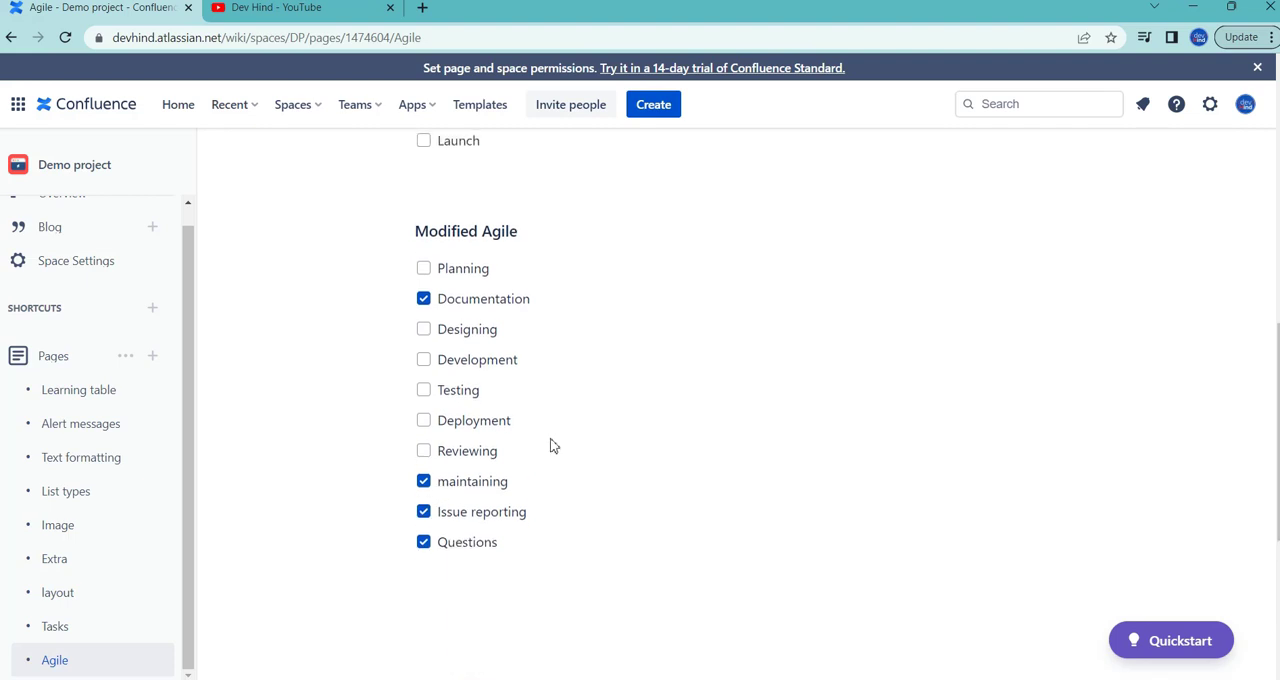
pyautogui.scroll(-1, 553, 445)
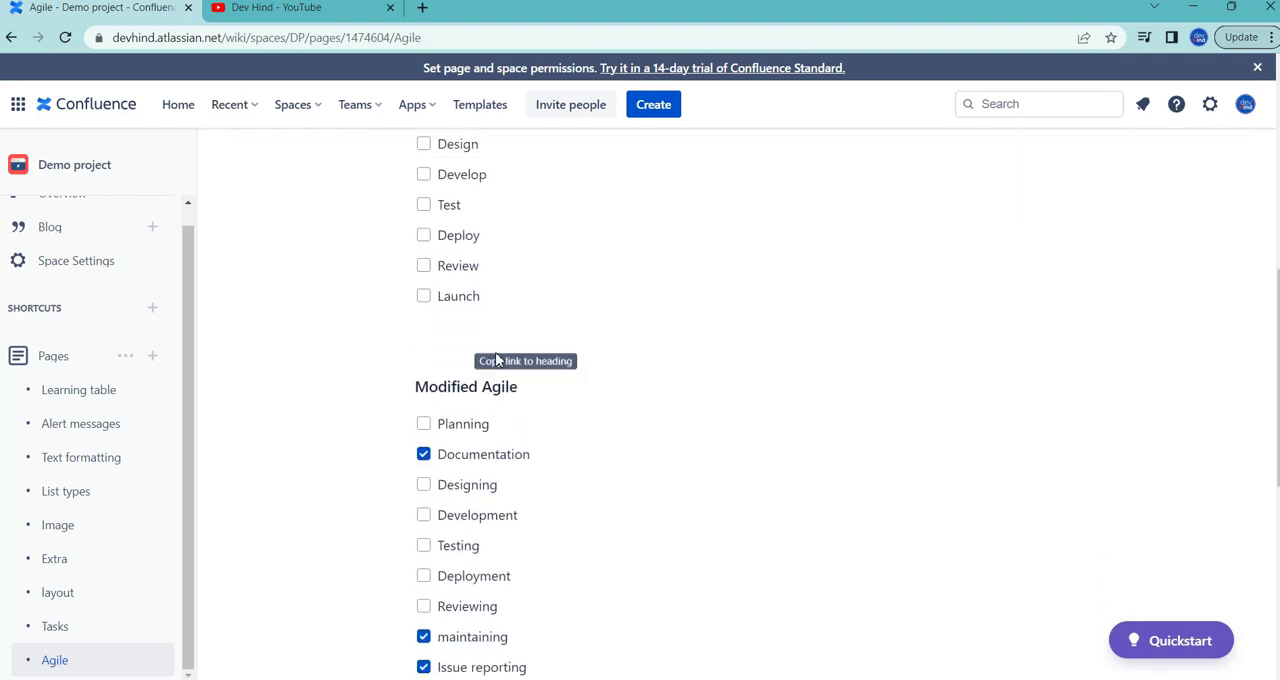
pyautogui.doubleClick(462, 299)
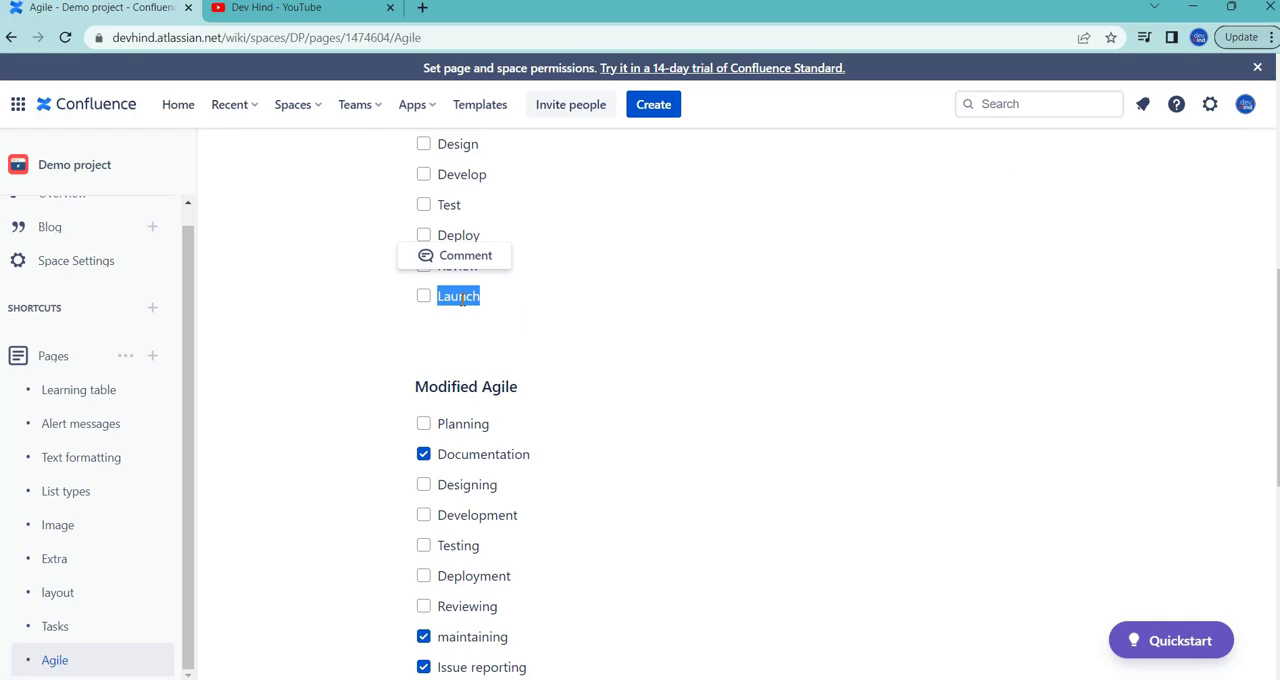
pyautogui.scroll(9, 651, 309)
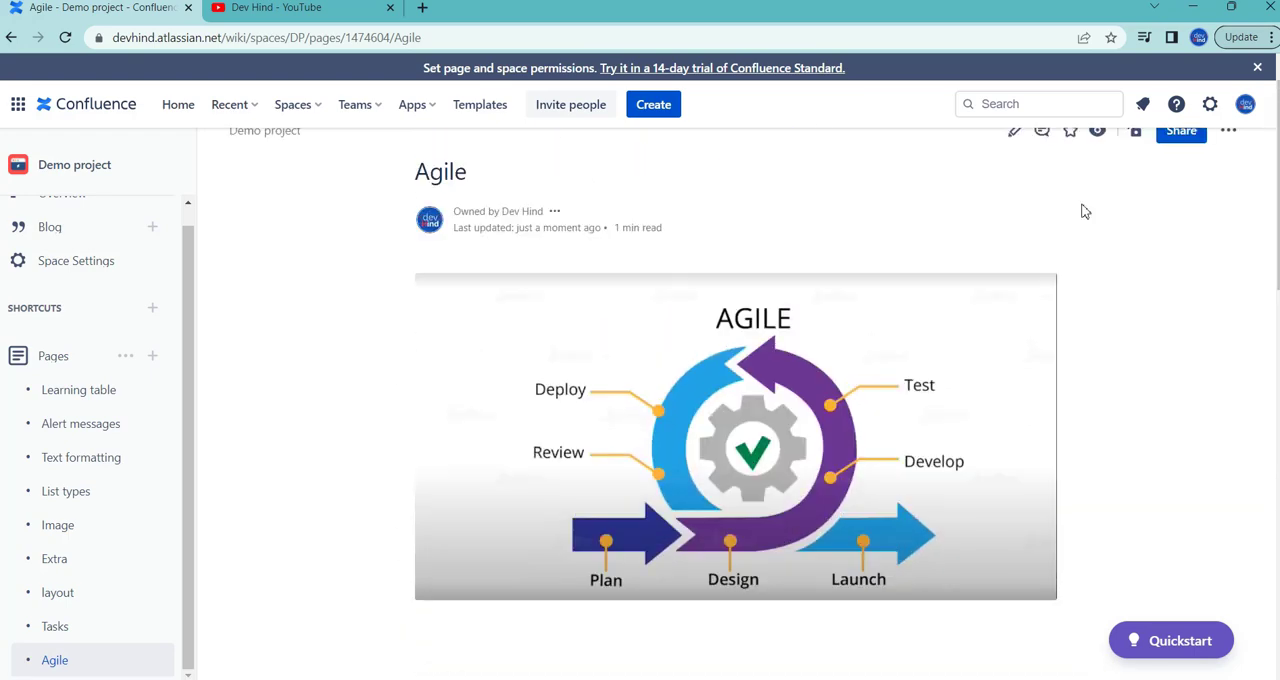
pyautogui.click(1014, 136)
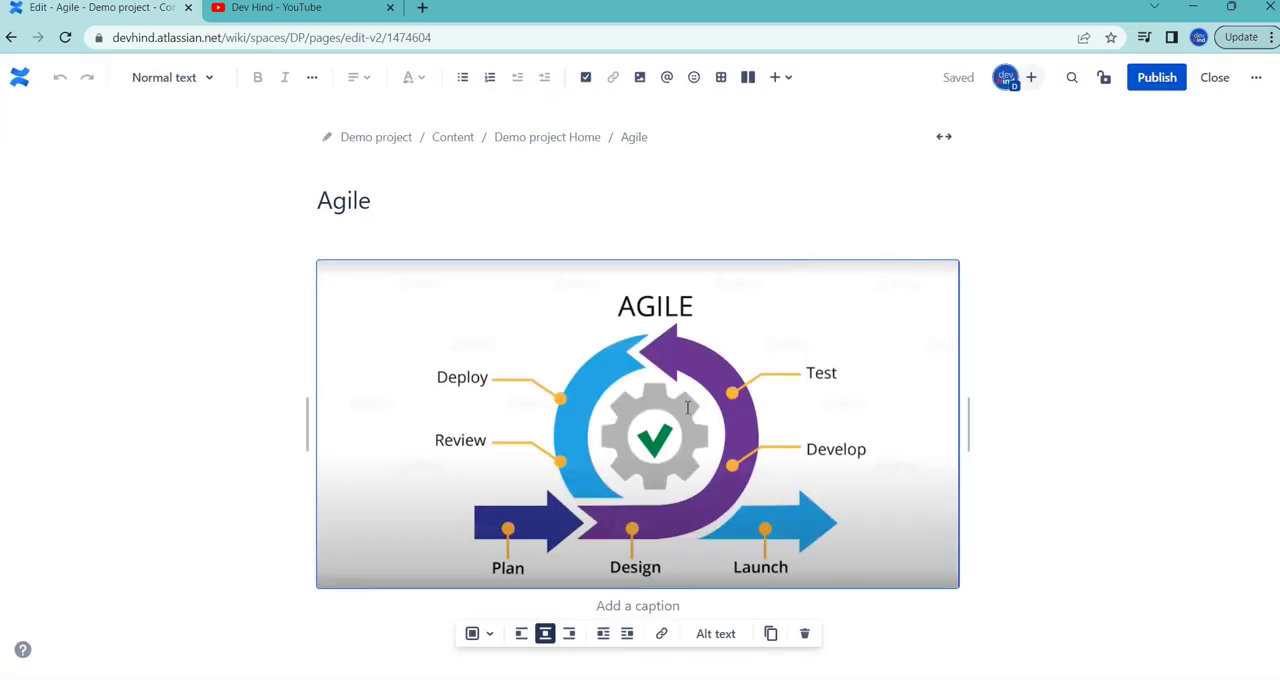
pyautogui.scroll(-8, 687, 407)
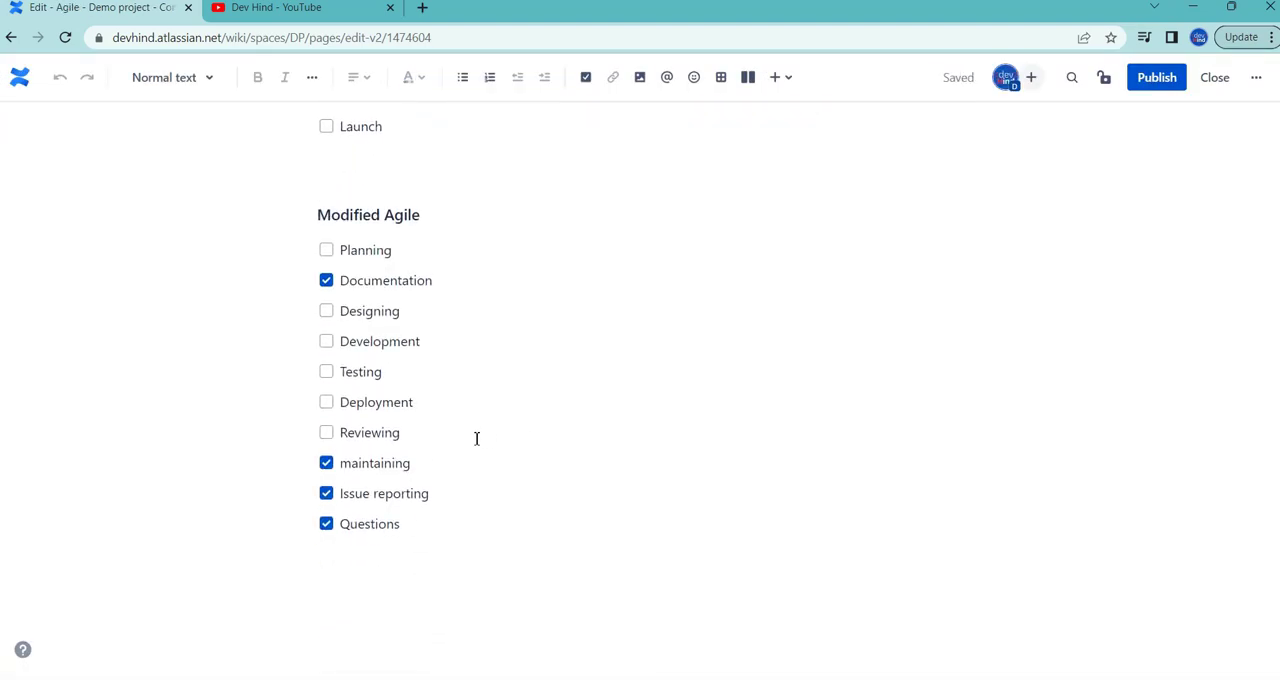
pyautogui.click(476, 438)
pyautogui.press('Return')
pyautogui.write('Launch')
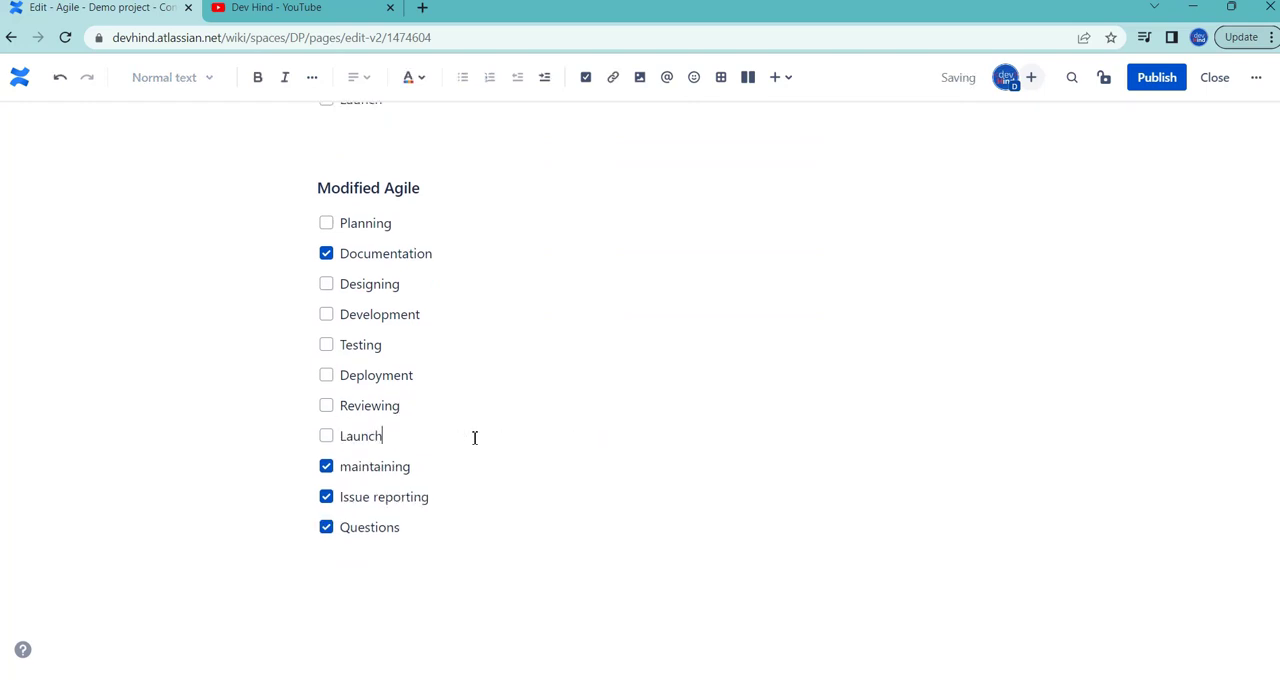
pyautogui.click(1168, 80)
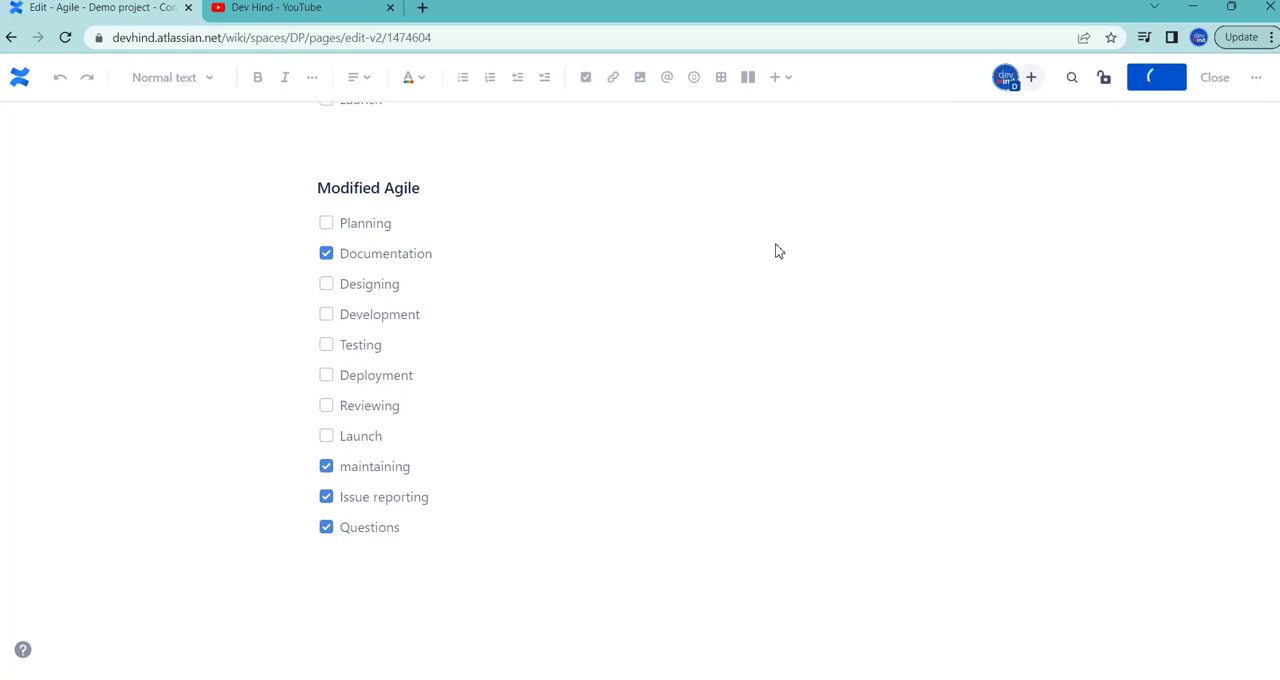
# Step: Review the published Modified Agile checklist, focusing on the order of the Planning, Documentation and Designing items
pyautogui.scroll(-4, 717, 286)
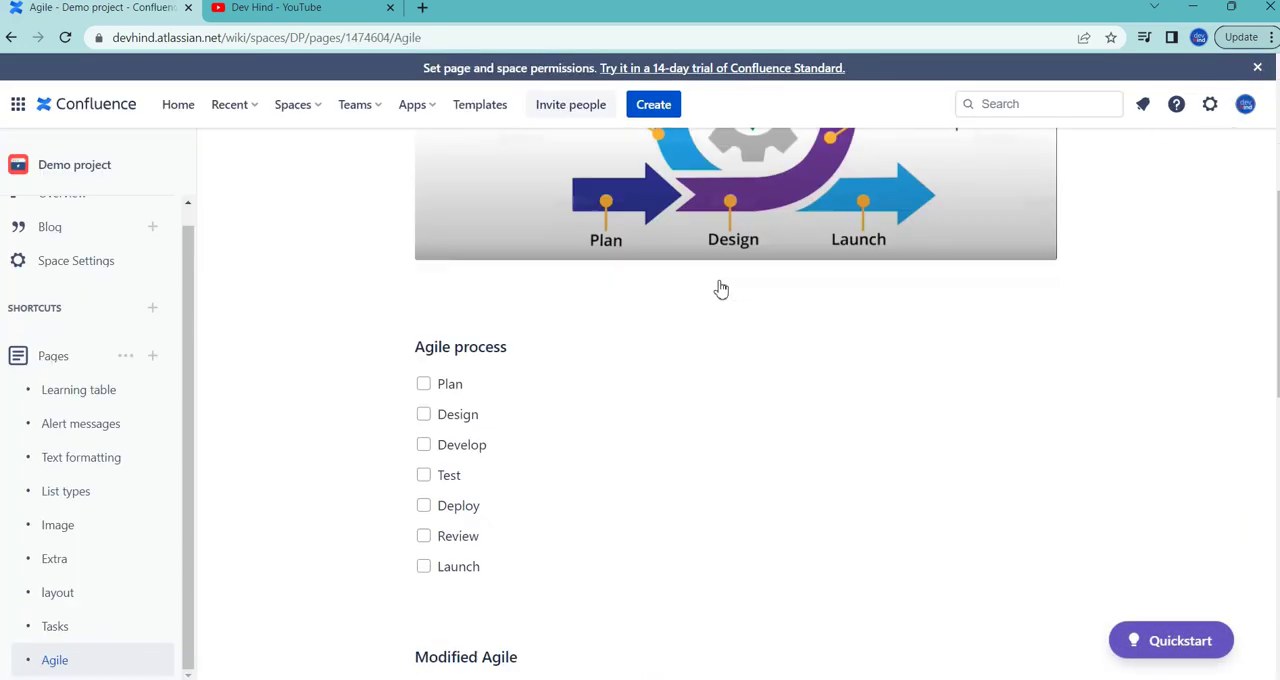
pyautogui.scroll(-5, 720, 289)
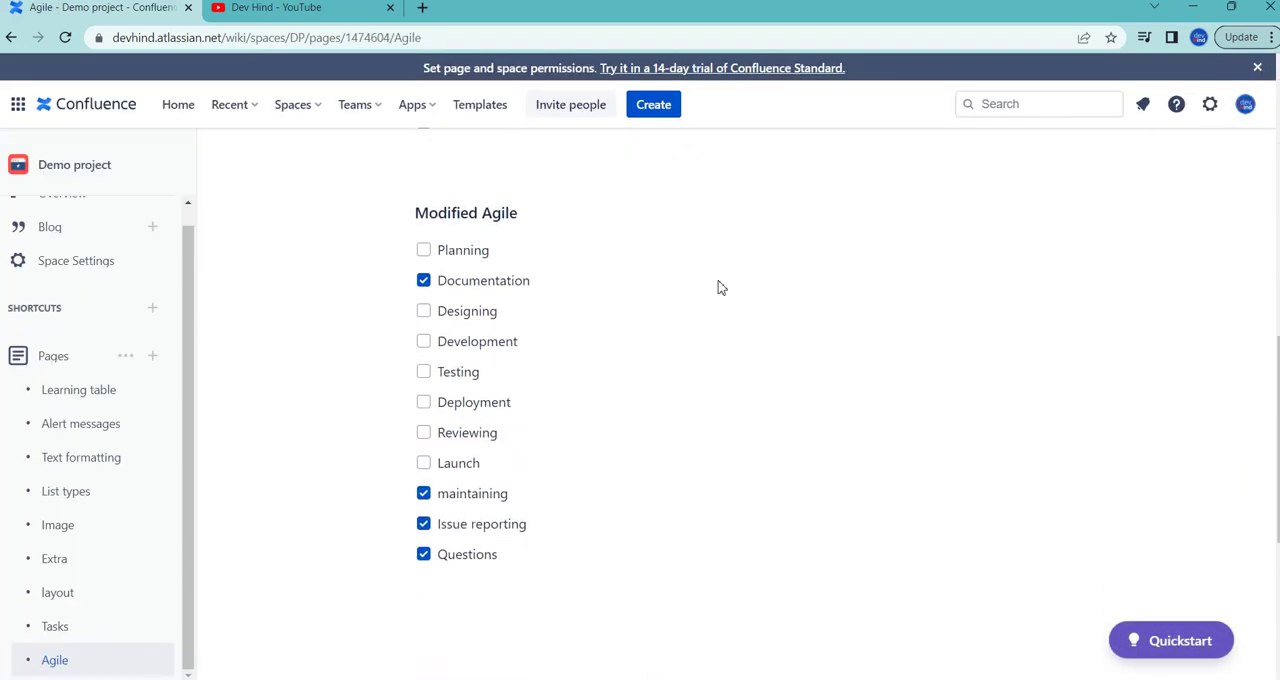
pyautogui.doubleClick(452, 252)
pyautogui.doubleClick(489, 281)
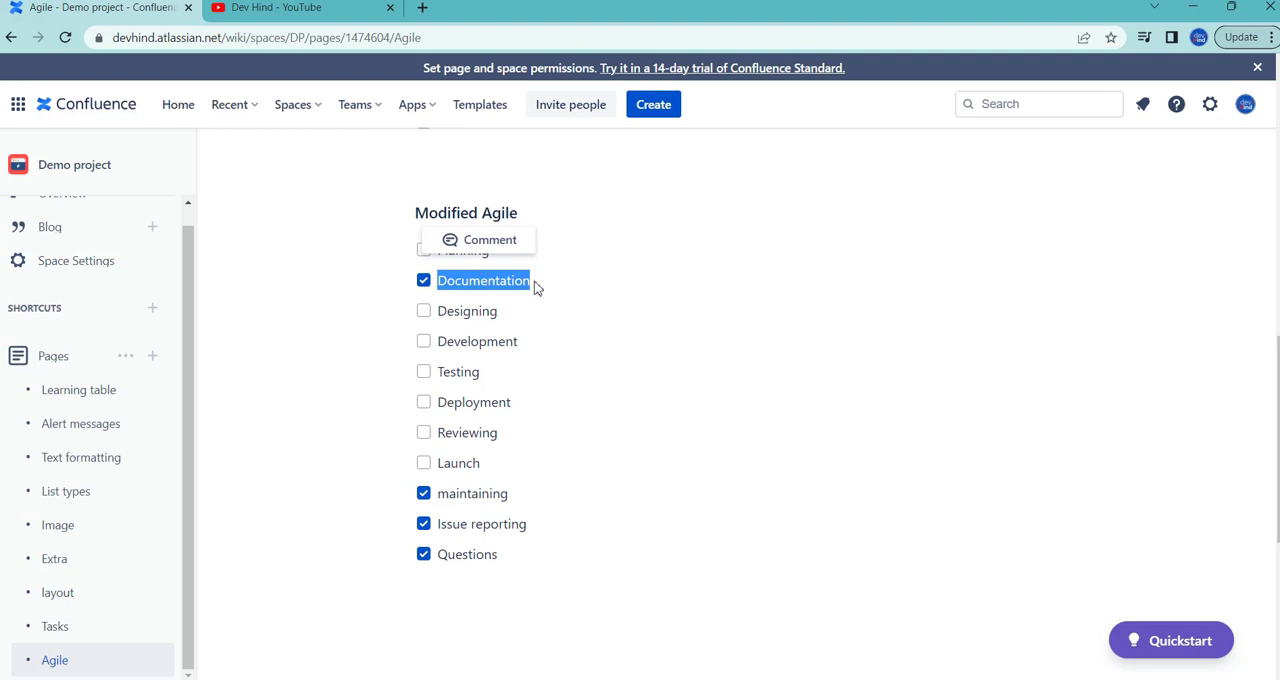
pyautogui.click(534, 287)
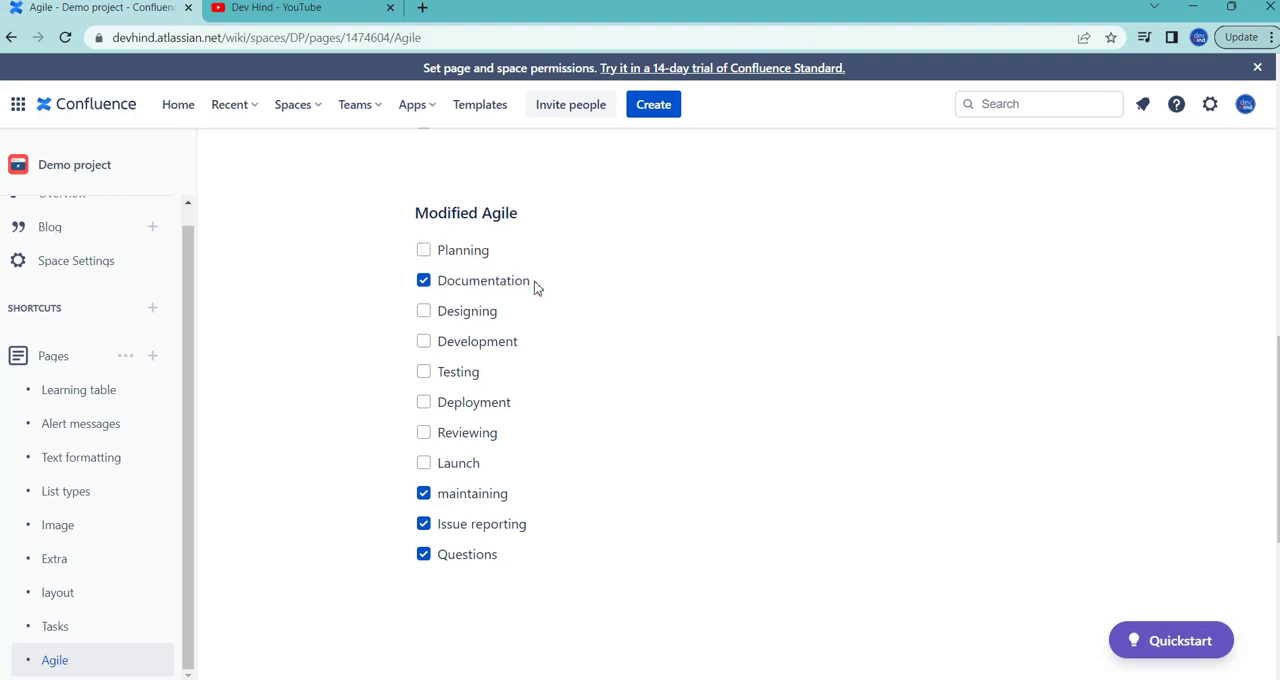
pyautogui.doubleClick(473, 249)
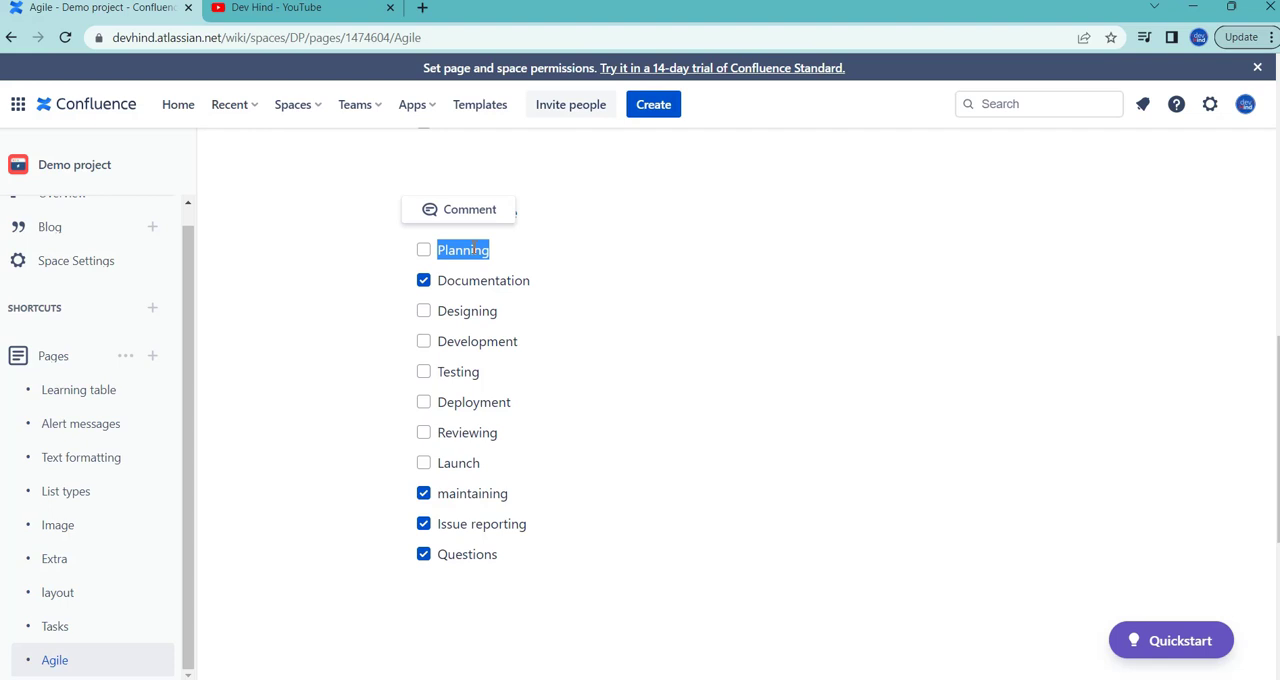
pyautogui.click(476, 284)
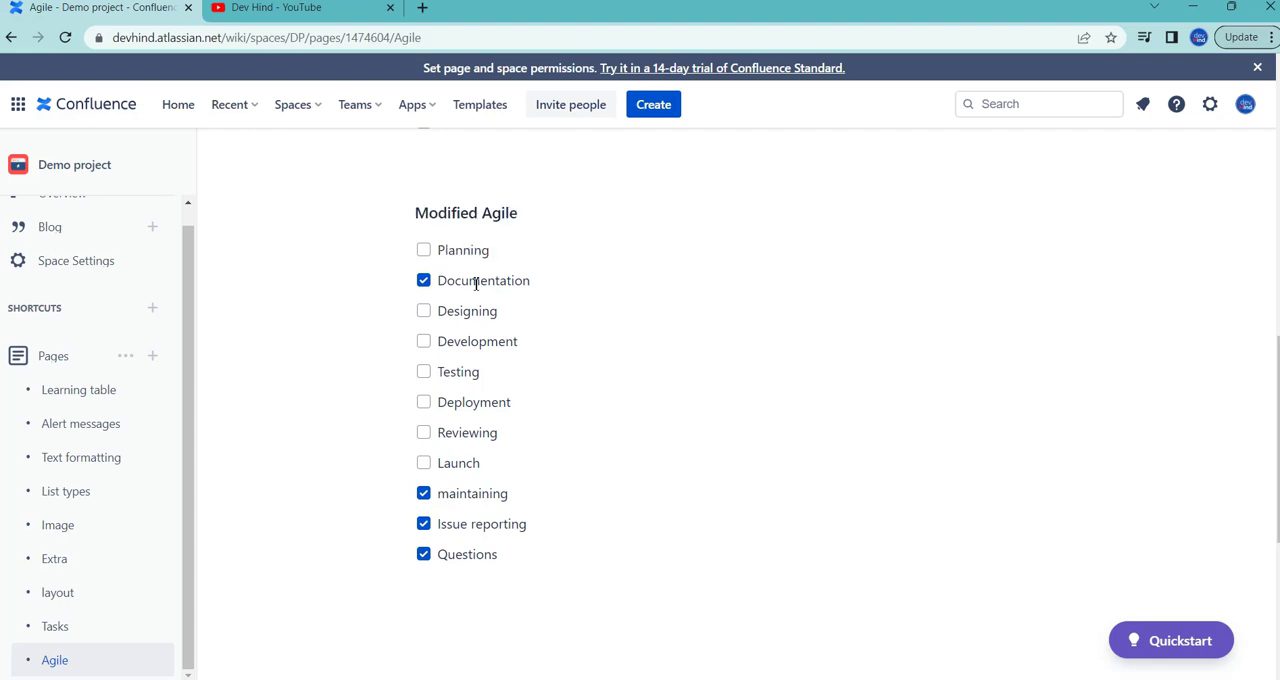
pyautogui.doubleClick(450, 320)
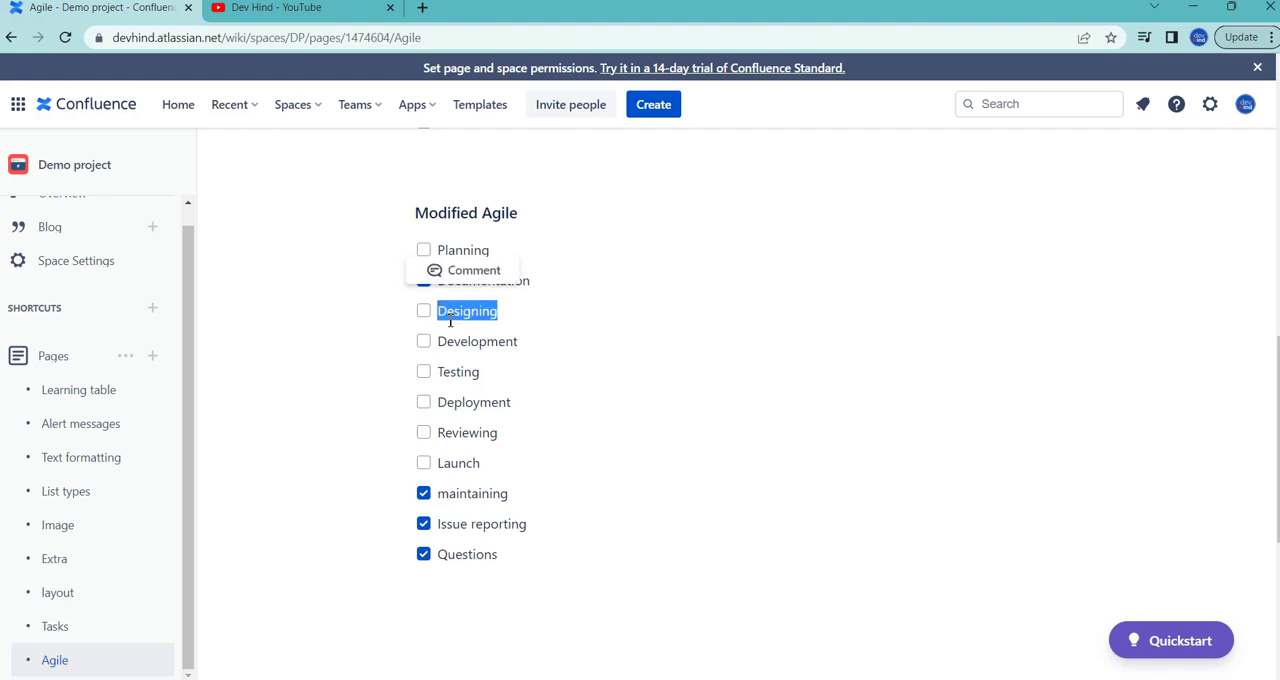
pyautogui.click(495, 252)
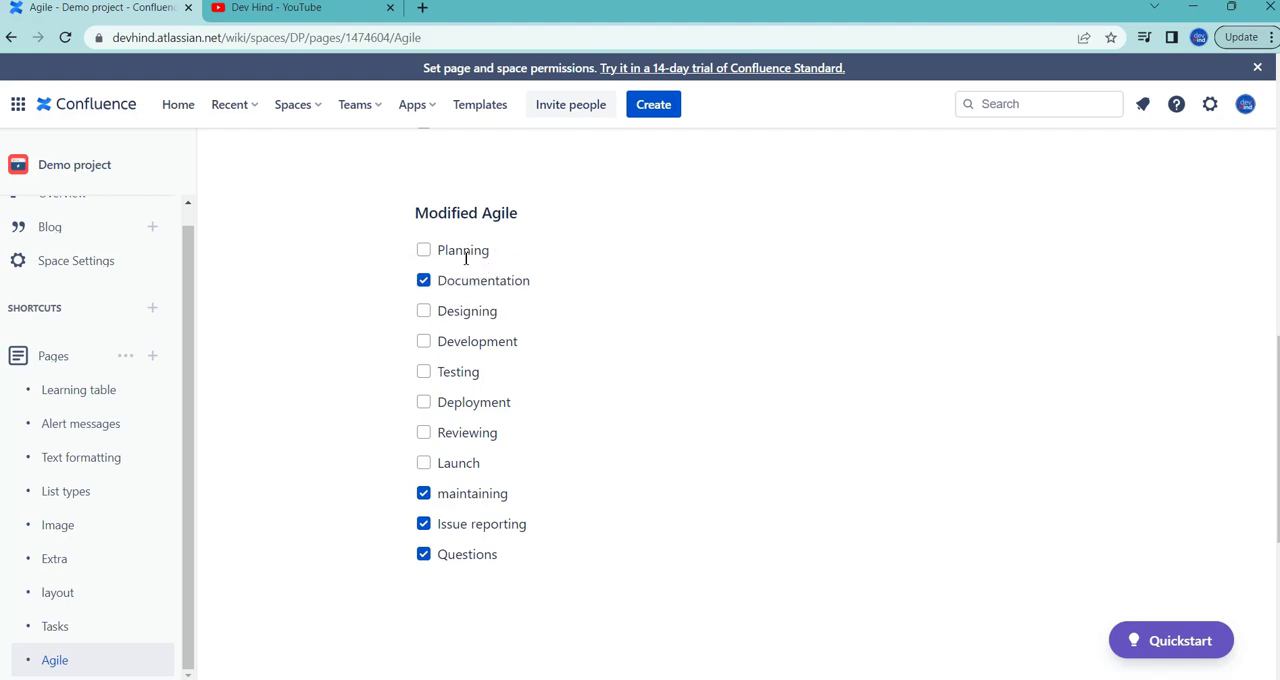
pyautogui.doubleClick(464, 254)
pyautogui.doubleClick(487, 279)
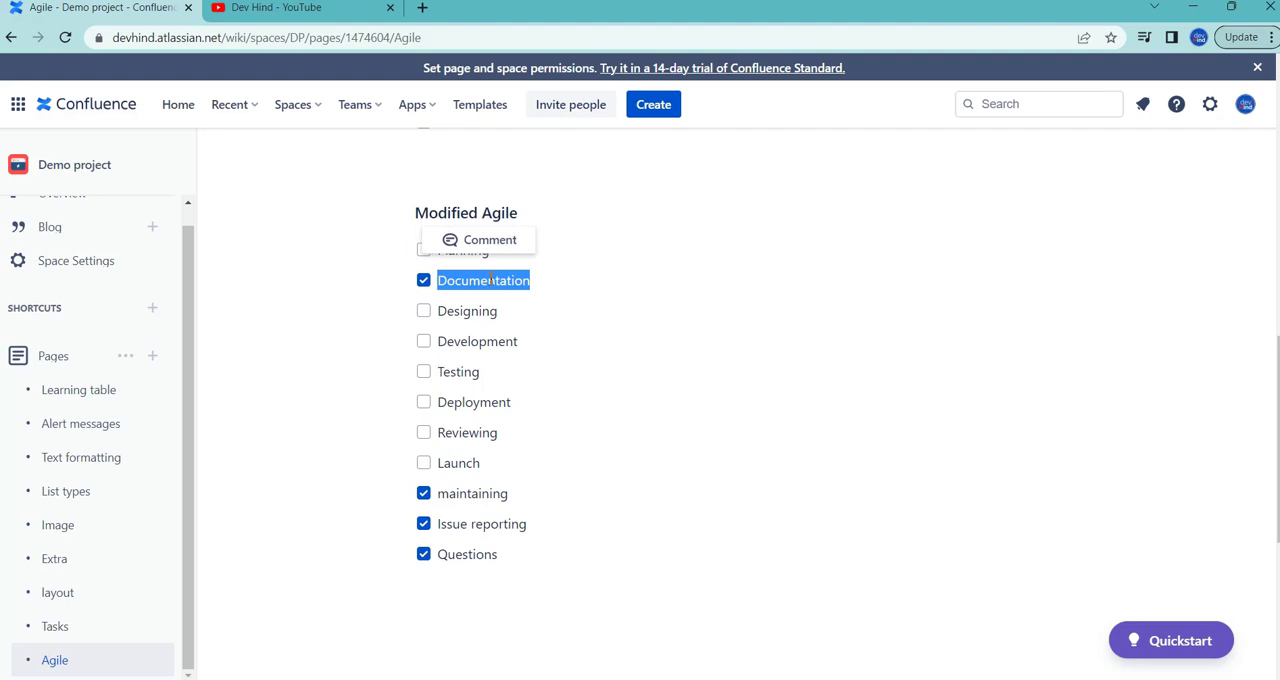
pyautogui.click(468, 312)
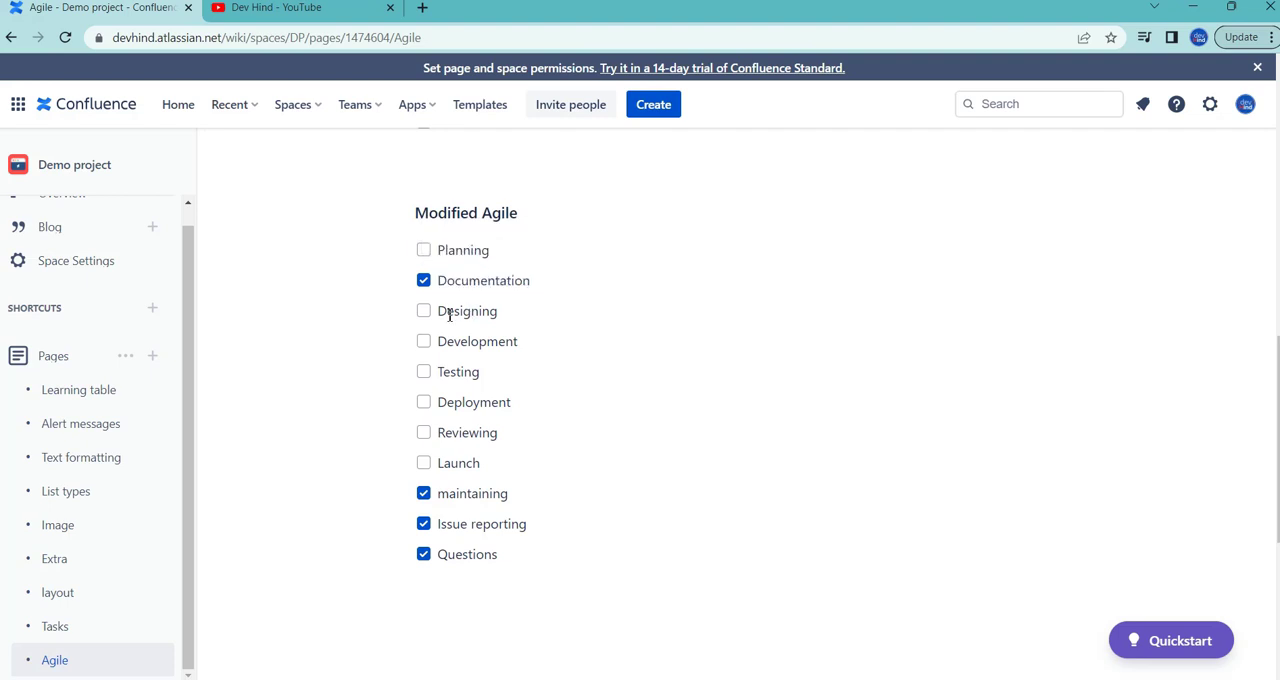
pyautogui.doubleClick(450, 314)
pyautogui.click(503, 321)
pyautogui.doubleClick(473, 312)
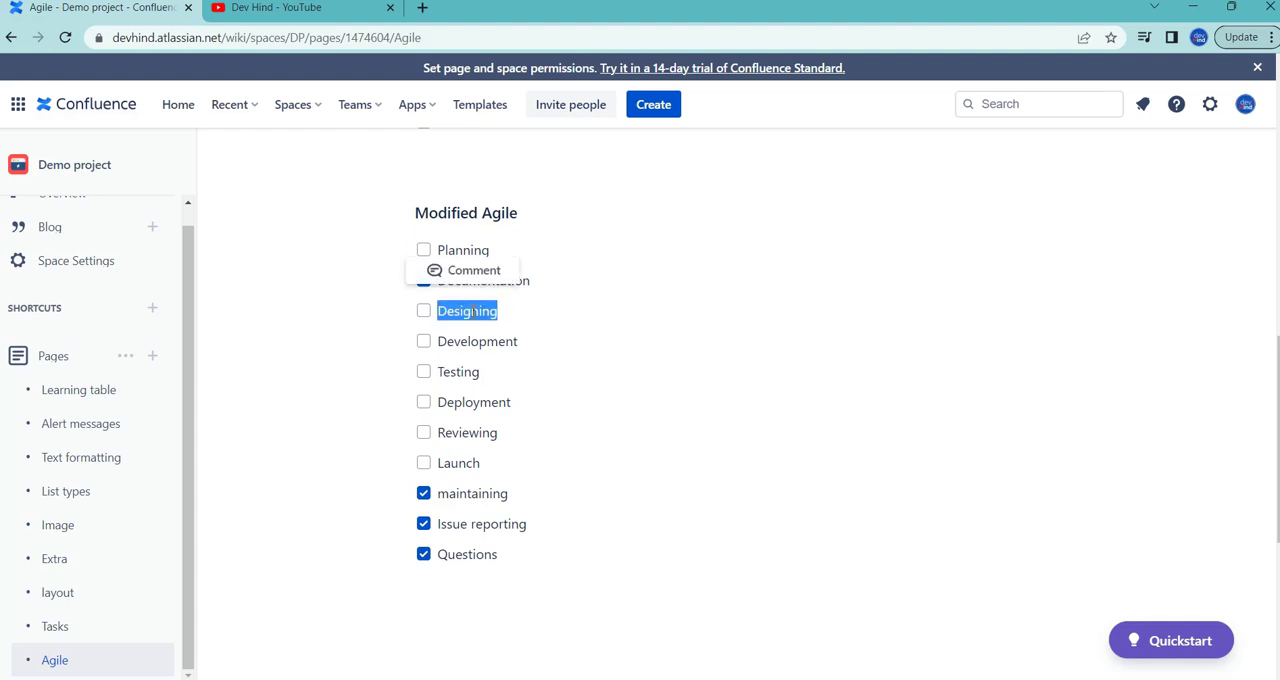
# Step: Review the remaining Modified Agile stages from Development to Launch against the Agile process list, plus maintaining, Issue reporting and Questions
pyautogui.click(517, 320)
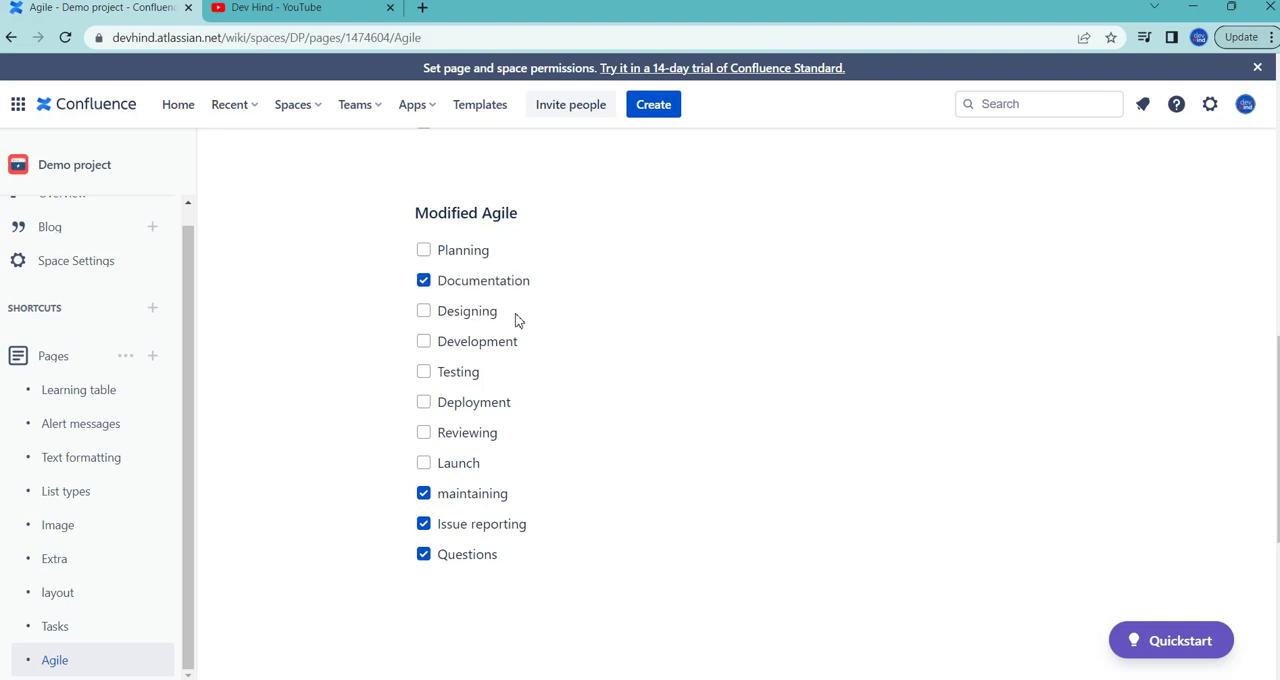
pyautogui.doubleClick(467, 342)
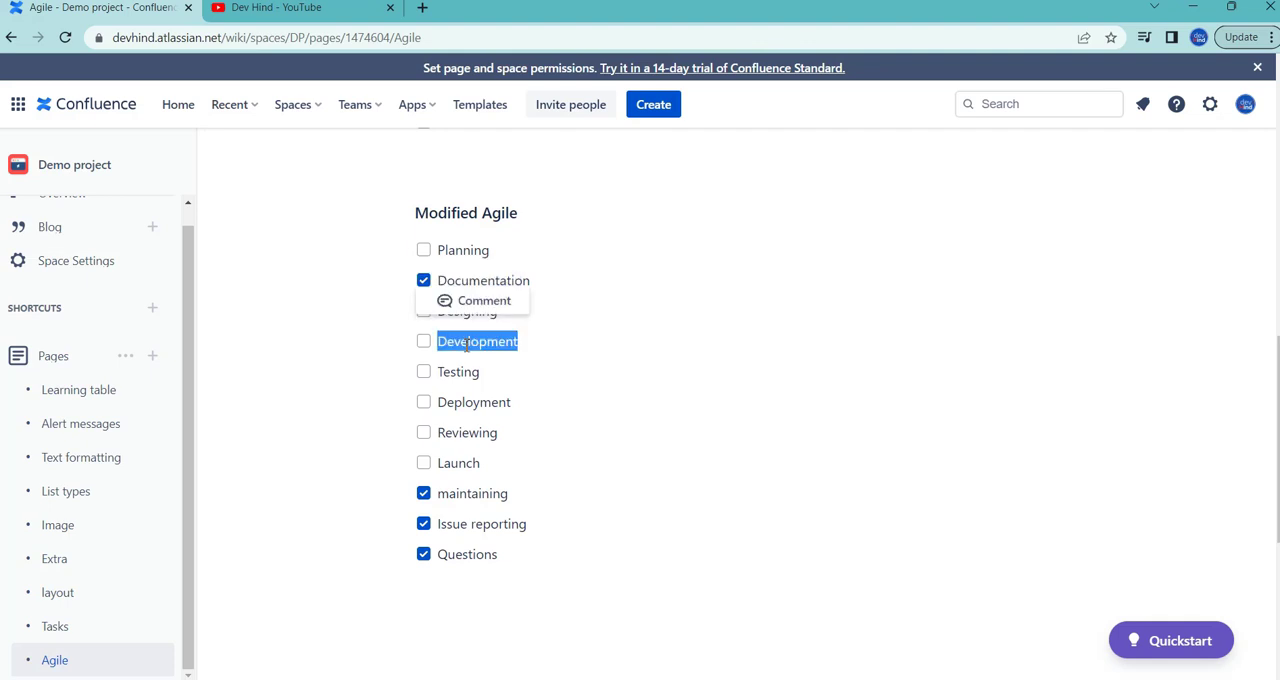
pyautogui.click(474, 370)
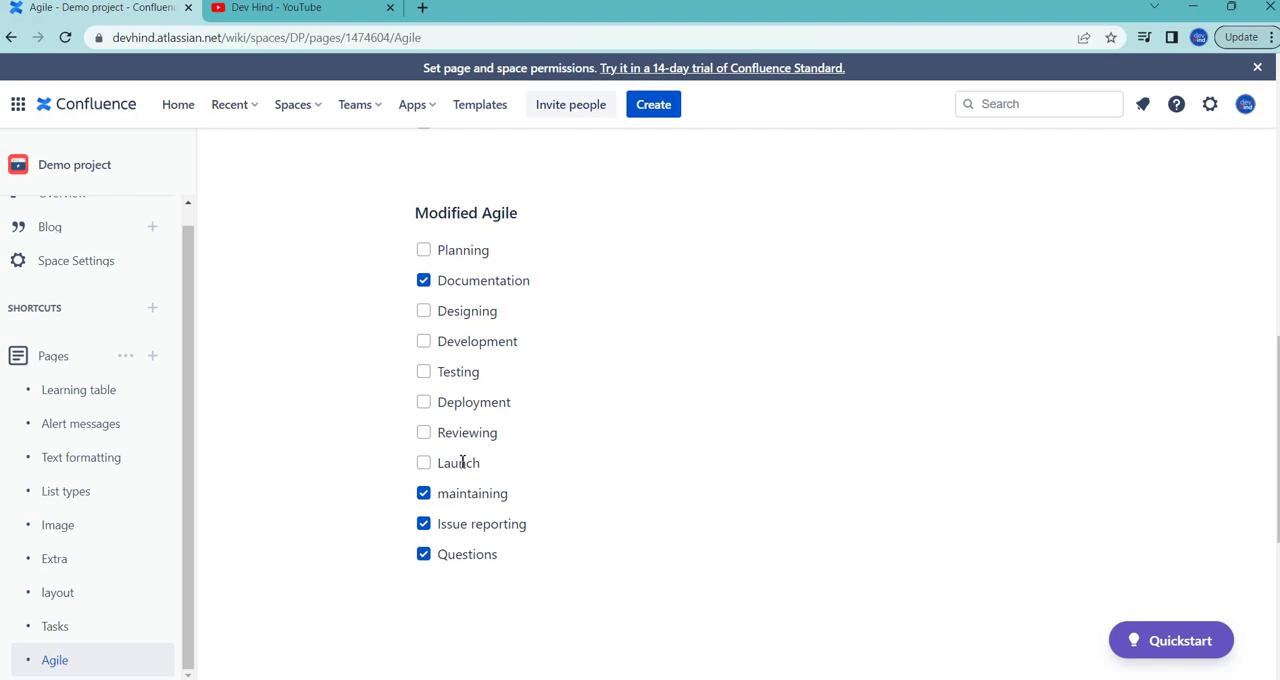
pyautogui.scroll(3, 462, 460)
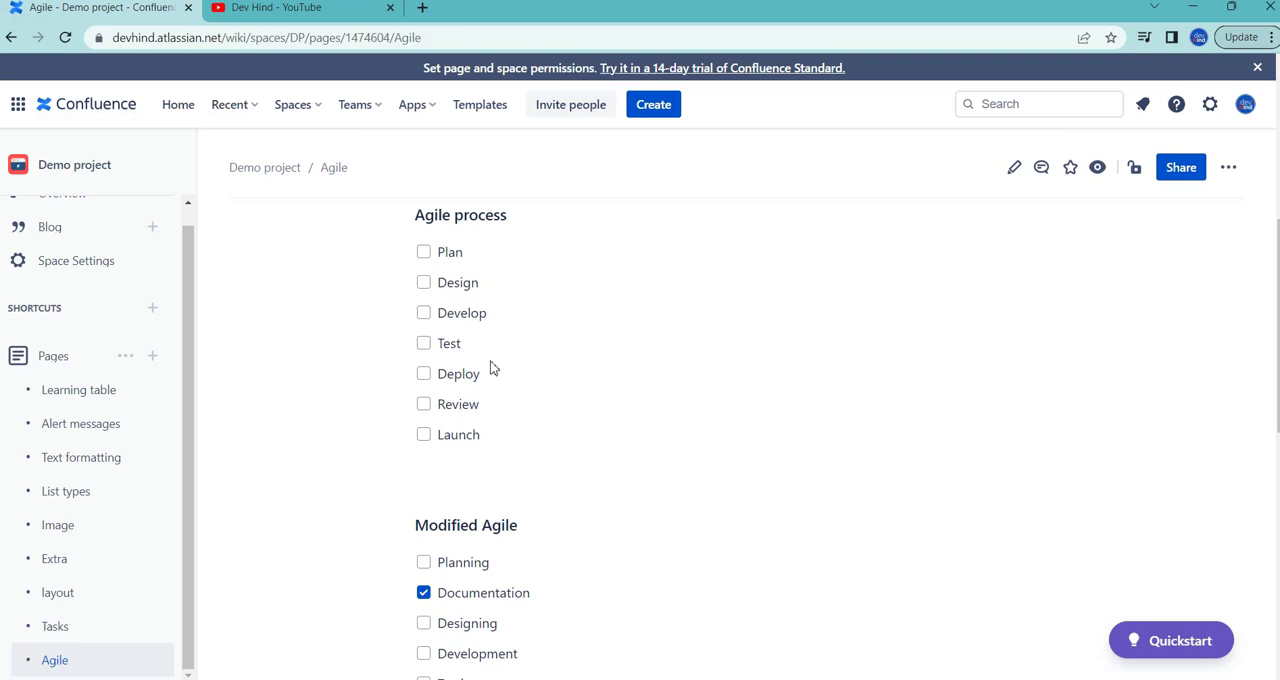
pyautogui.scroll(-4, 495, 362)
pyautogui.scroll(-2, 500, 360)
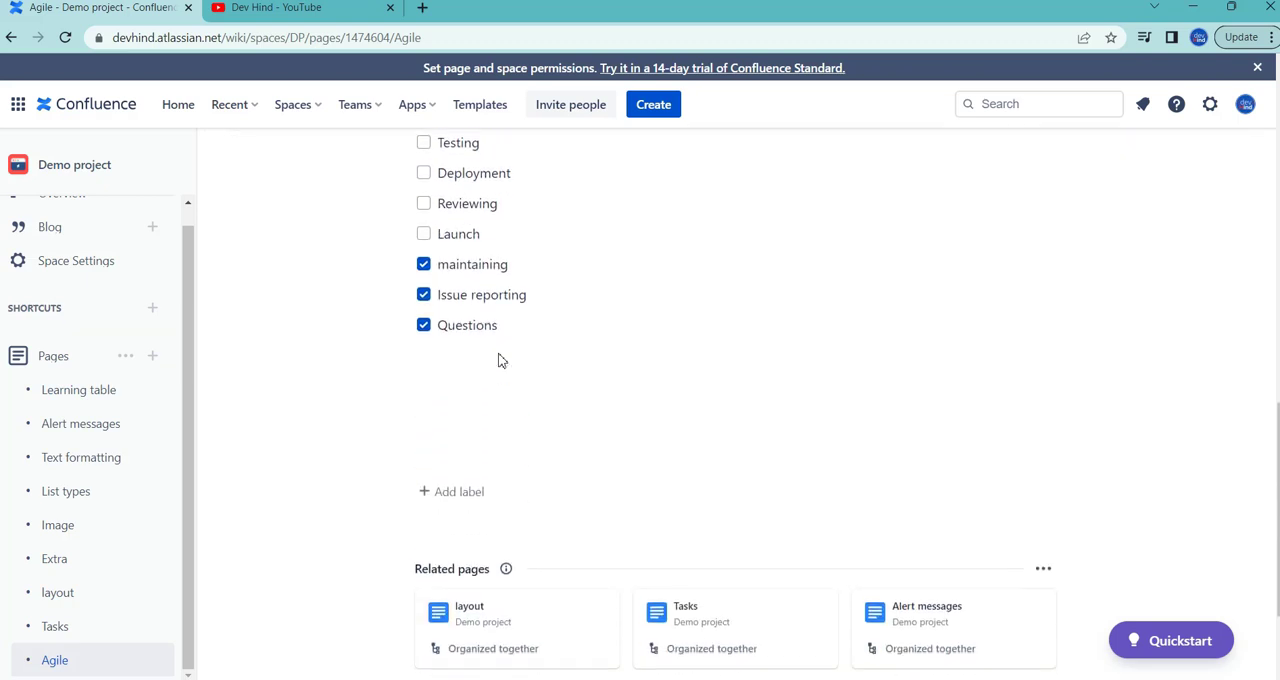
pyautogui.doubleClick(478, 270)
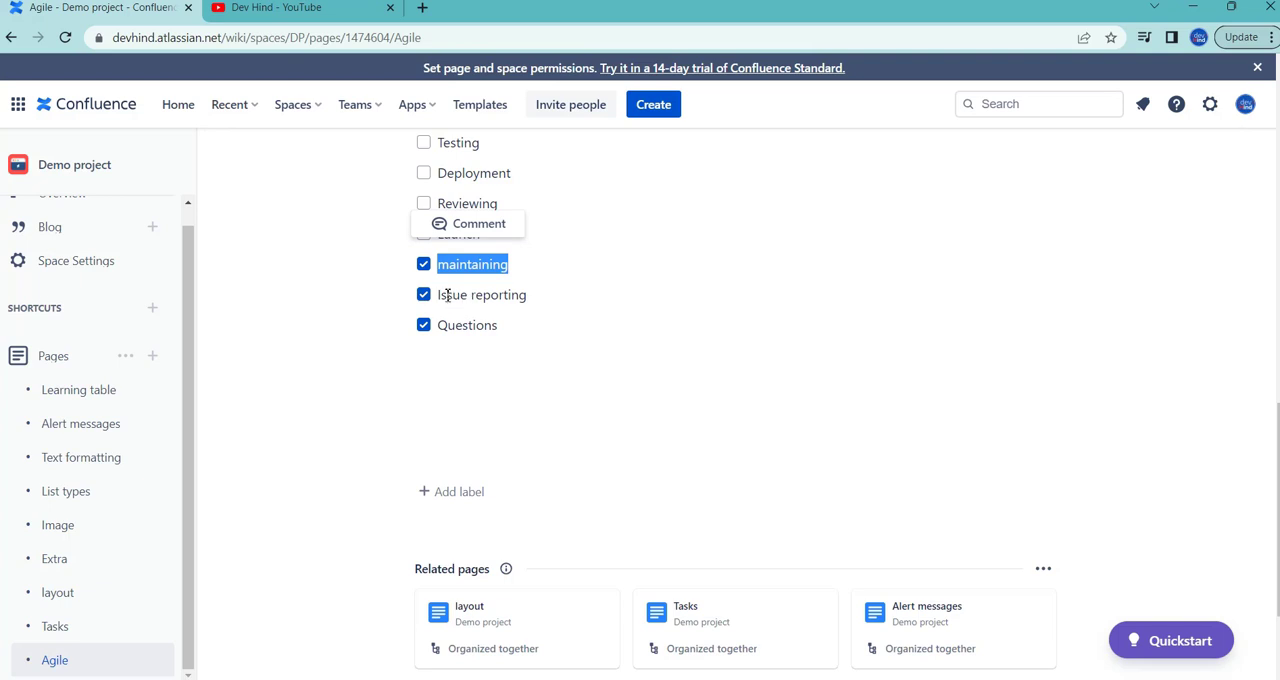
pyautogui.doubleClick(517, 296)
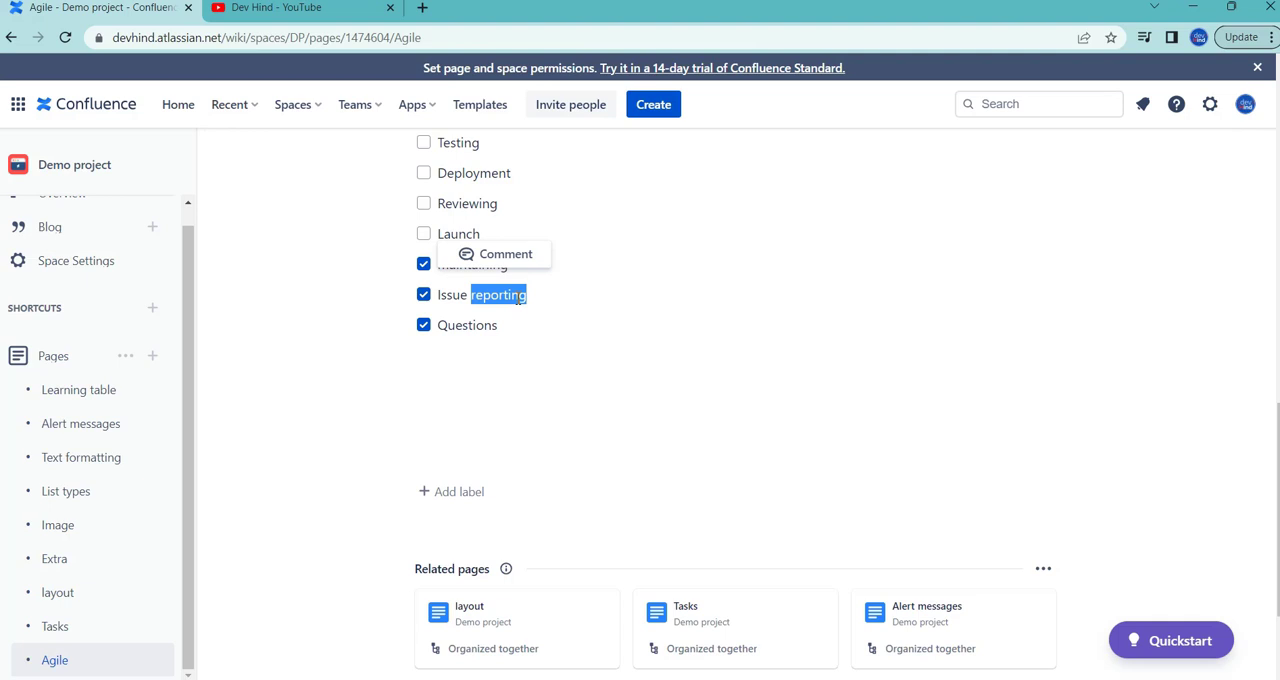
pyautogui.doubleClick(482, 325)
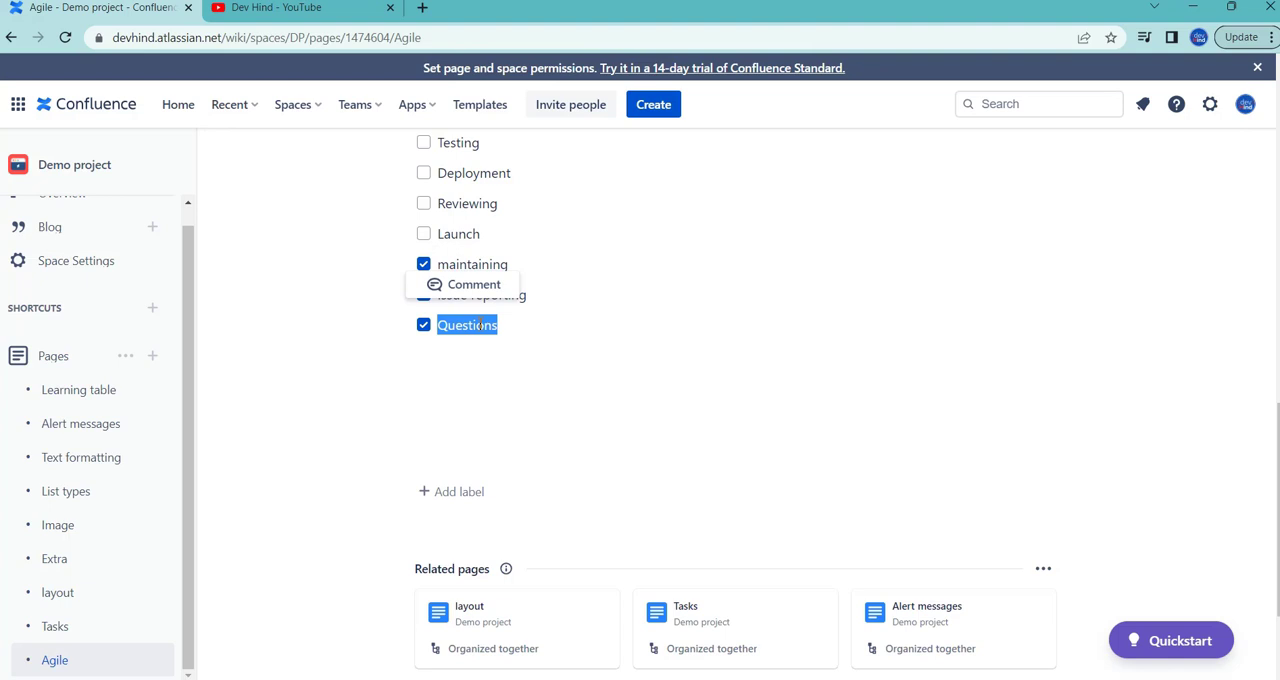
pyautogui.click(586, 333)
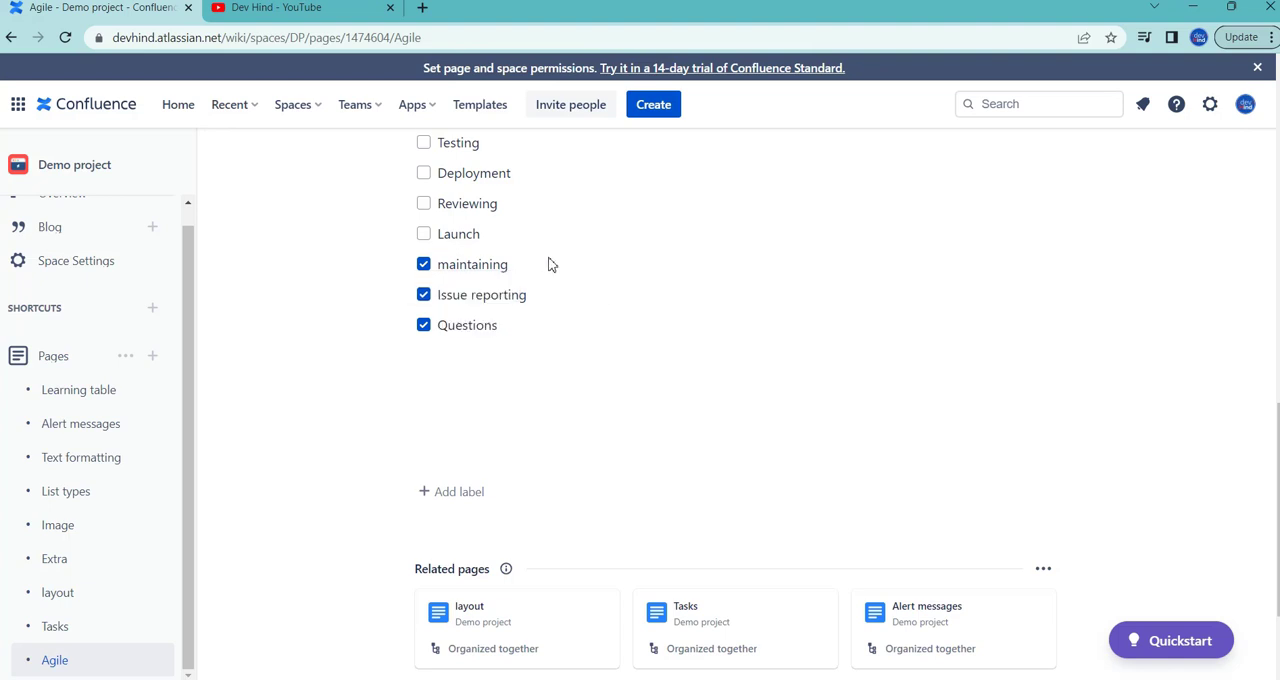
pyautogui.scroll(3, 548, 264)
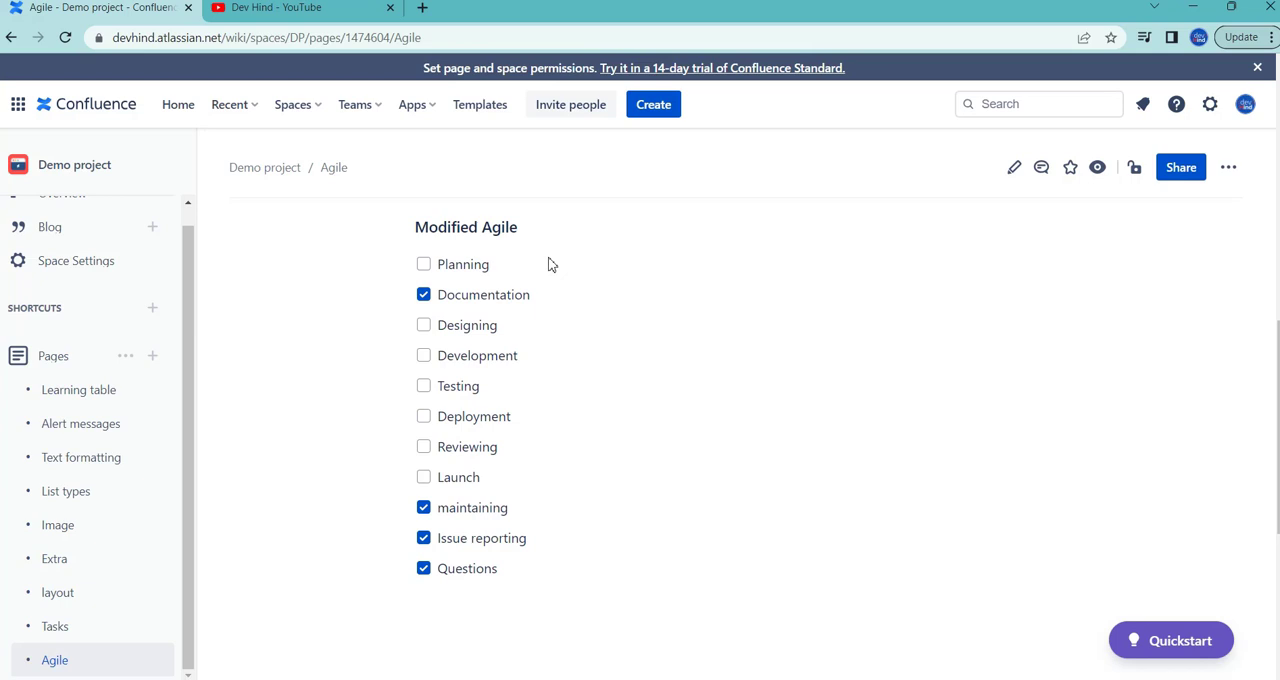
# Step: Duplicate the Agile page in a second browser tab and start creating a new space there
pyautogui.rightClick(170, 14)
pyautogui.click(221, 135)
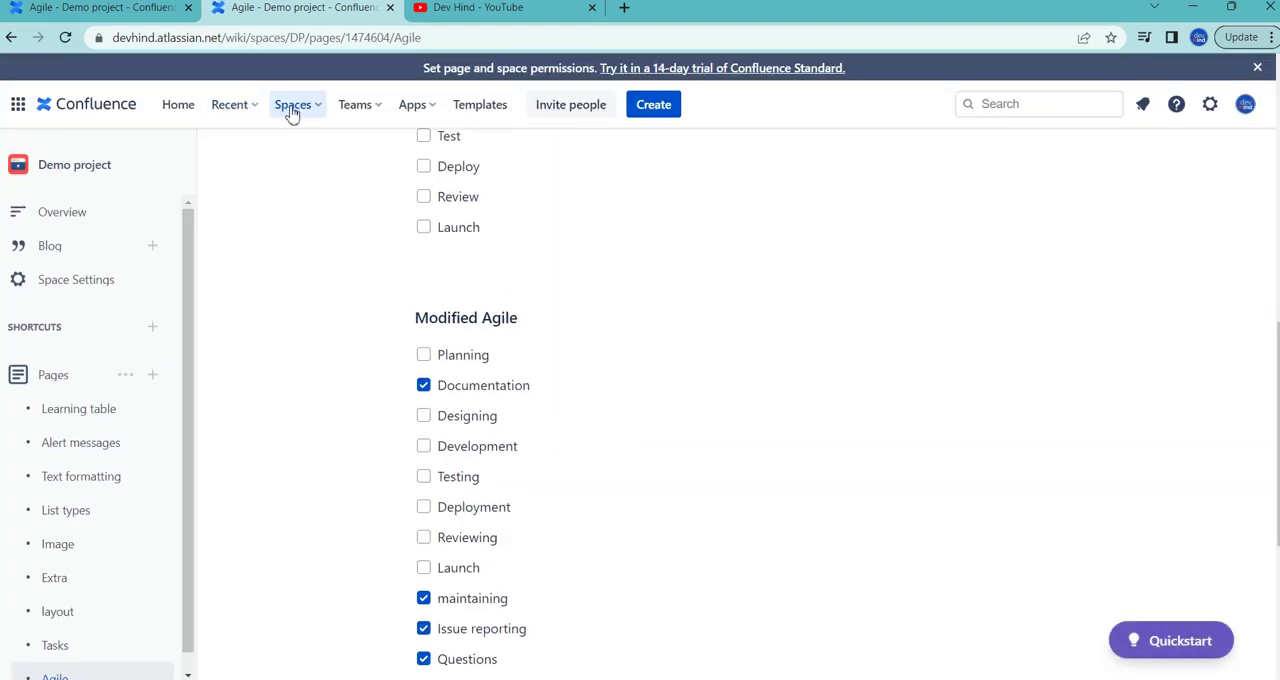
pyautogui.click(291, 110)
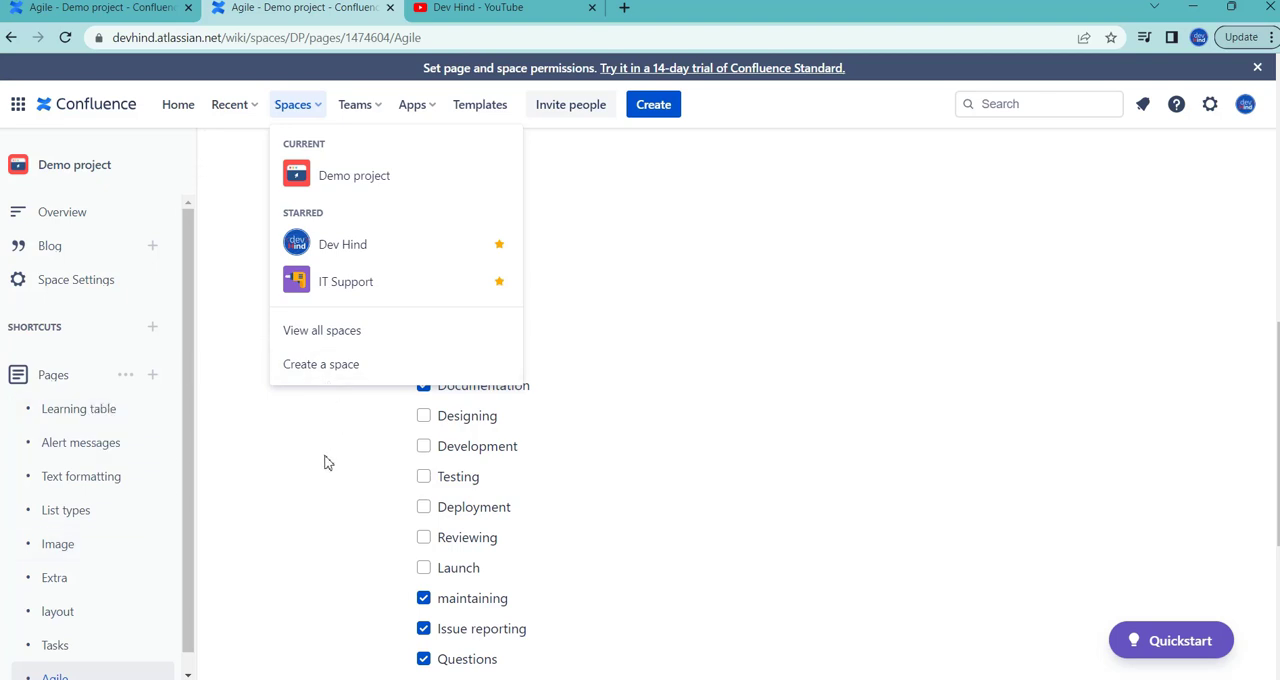
pyautogui.click(377, 368)
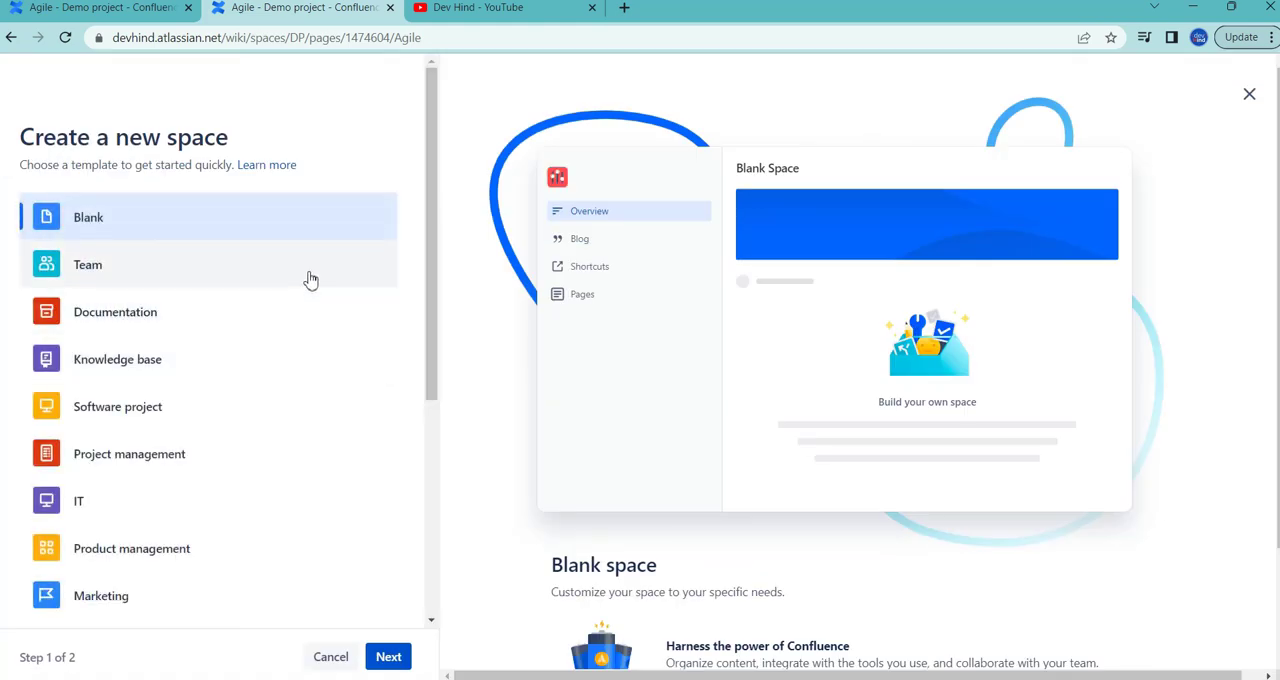
# Step: Choose the Documentation template for the new space and continue to the space details
pyautogui.click(151, 316)
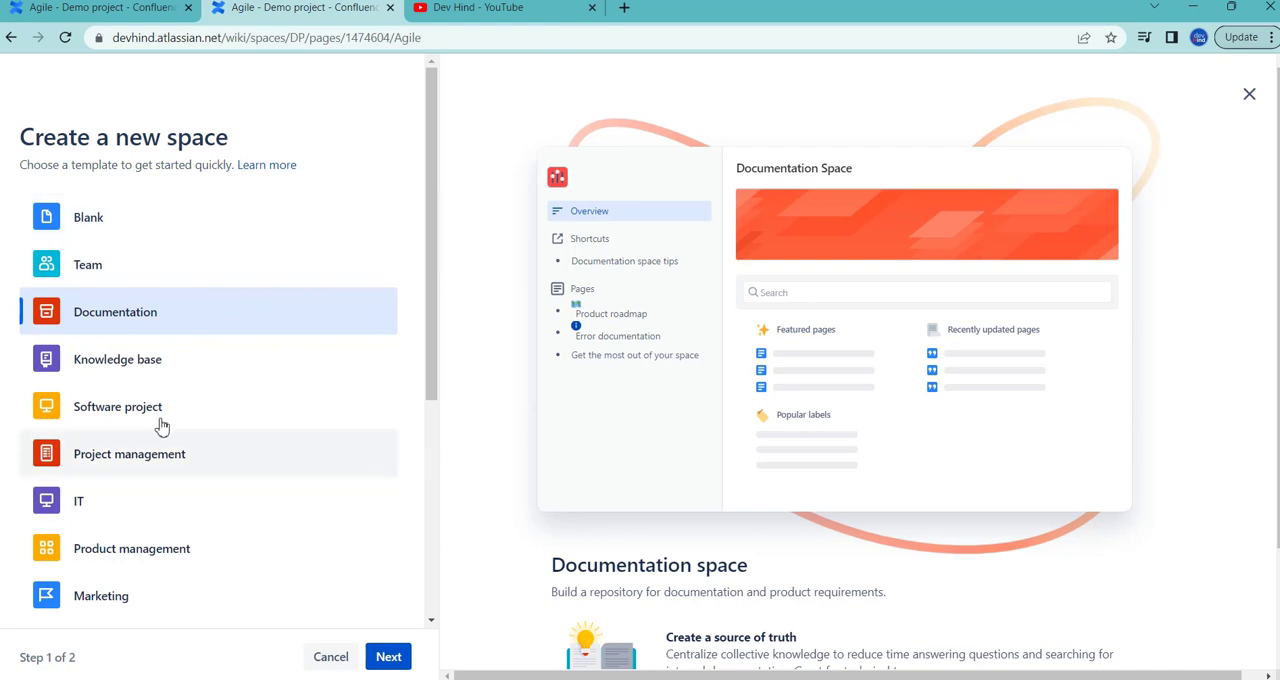
pyautogui.scroll(-4, 180, 381)
pyautogui.scroll(3, 181, 383)
pyautogui.scroll(1, 181, 383)
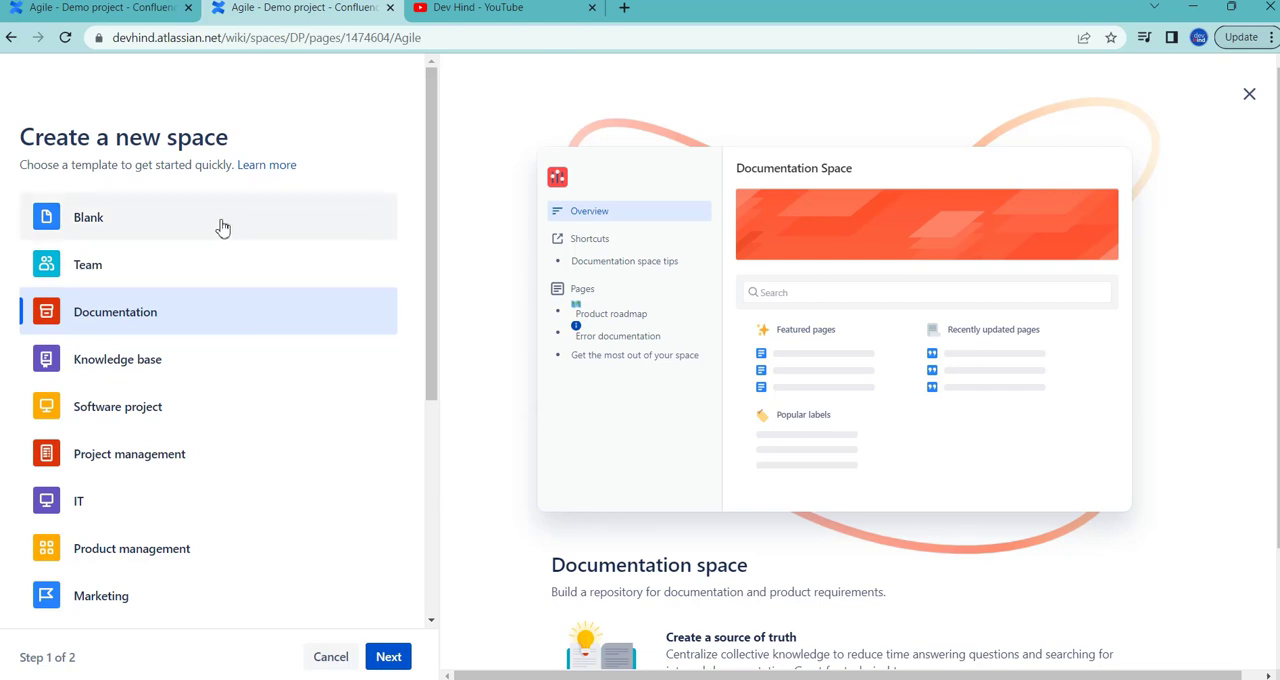
pyautogui.click(388, 657)
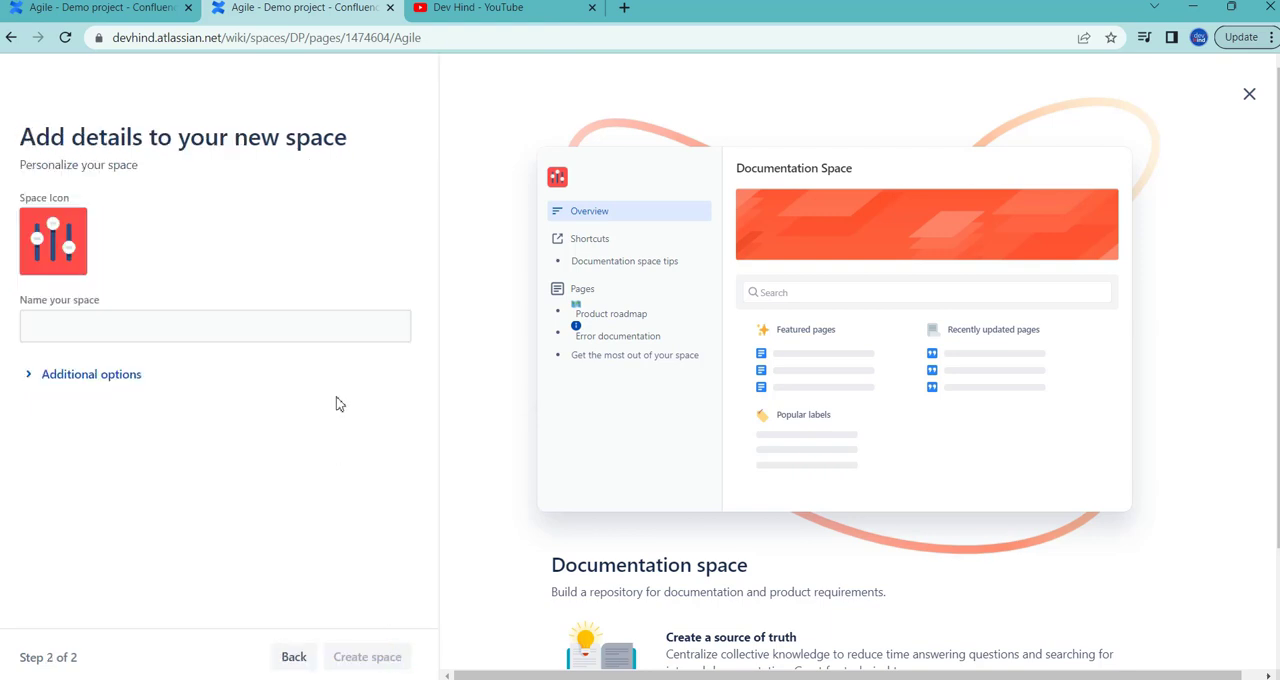
# Step: Name the new documentation space "Demo app" and create it, staying on its overview page
pyautogui.click(363, 334)
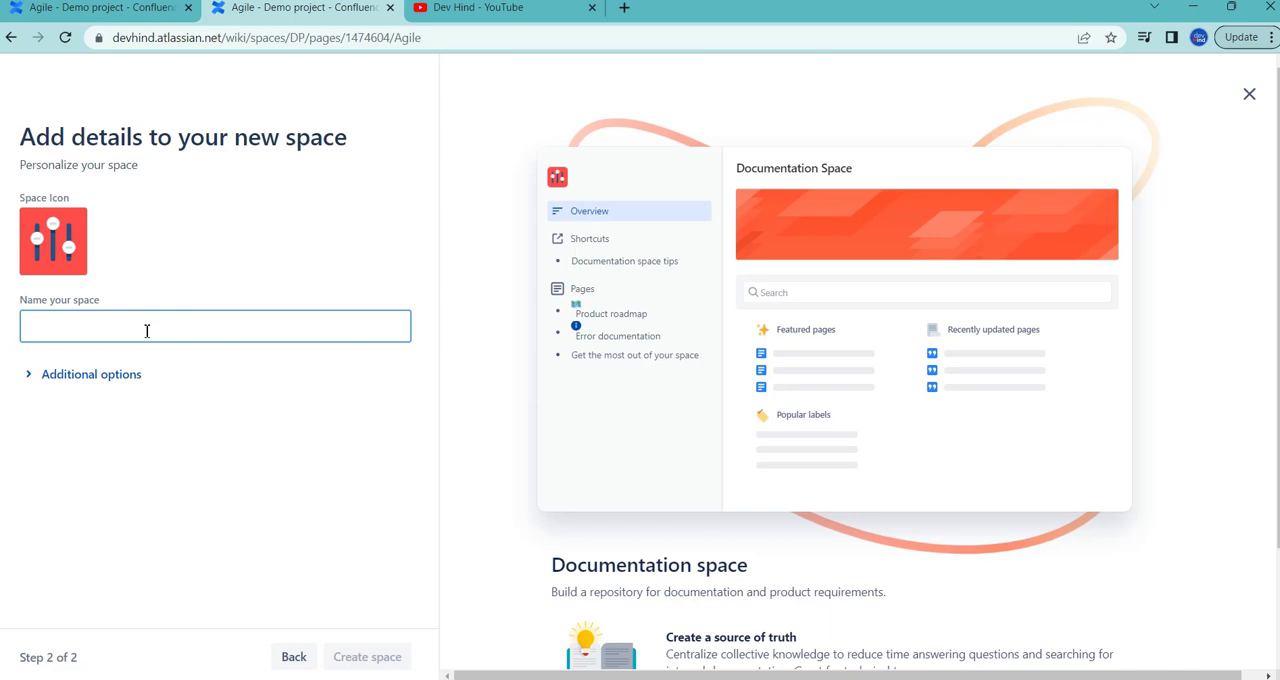
pyautogui.write('Demo app')
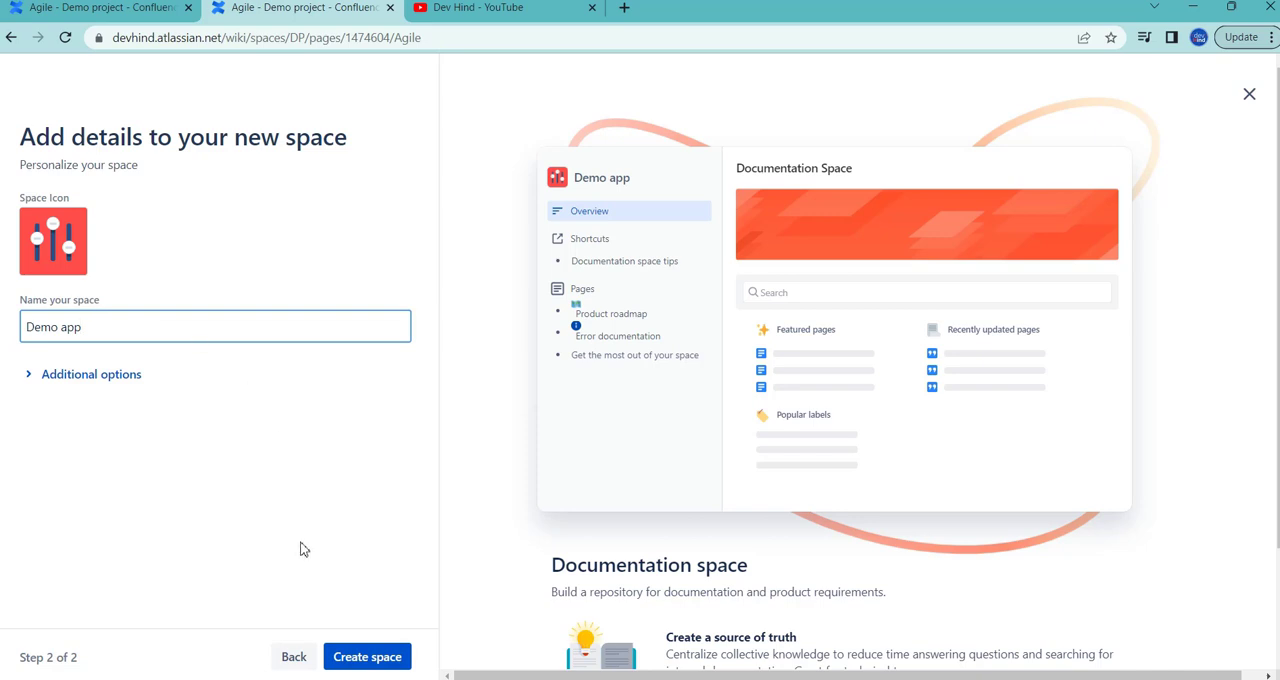
pyautogui.click(358, 662)
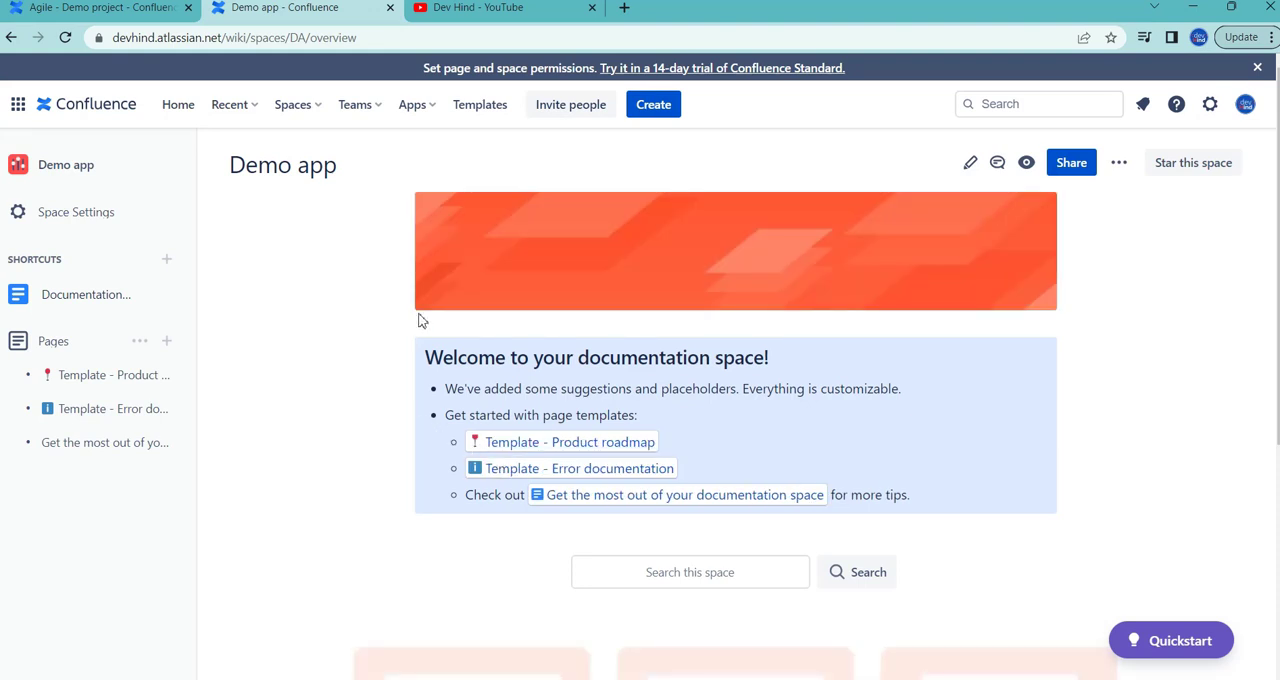
pyautogui.click(970, 164)
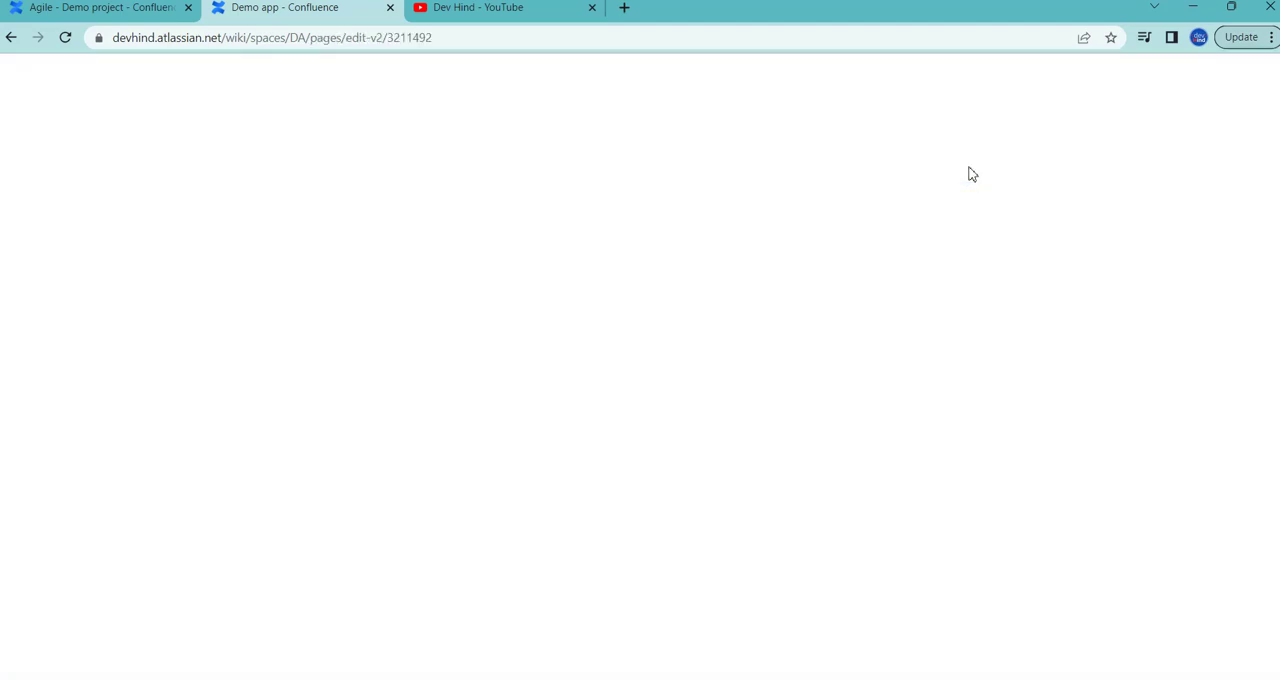
pyautogui.click(11, 37)
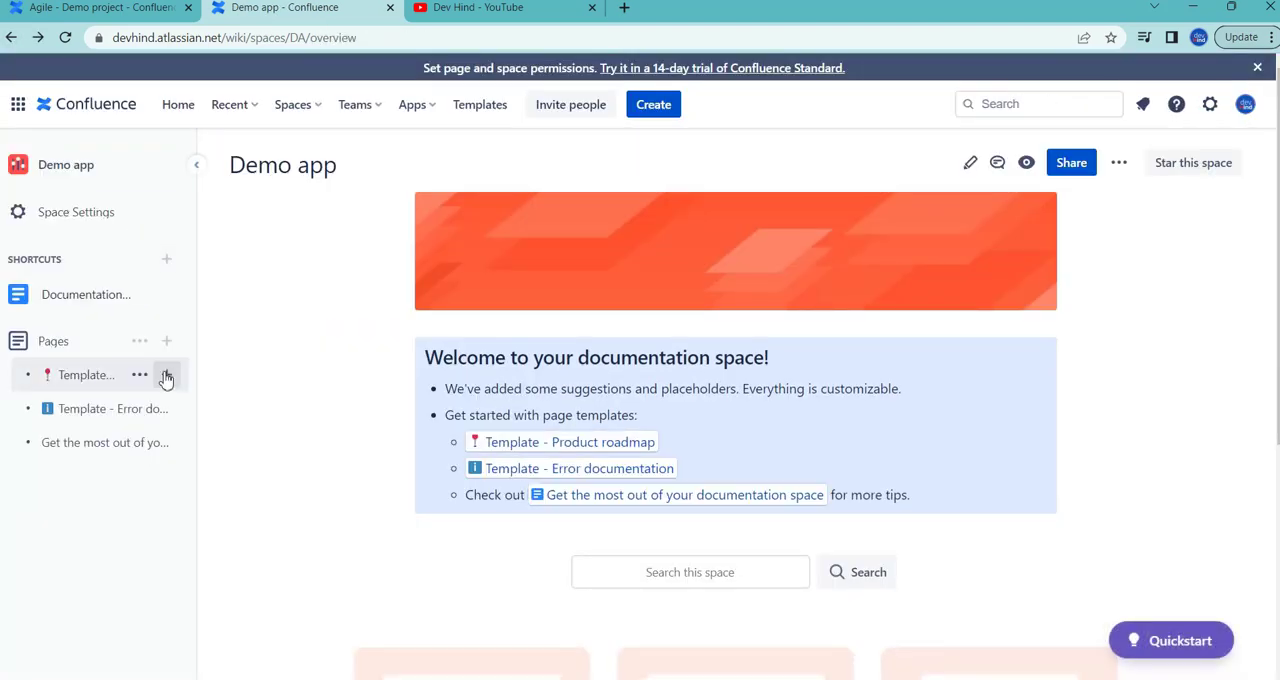
# Step: Delete the "Template - Product roadmap" and "Template - Error documentation" pages from the Demo app space
pyautogui.click(139, 375)
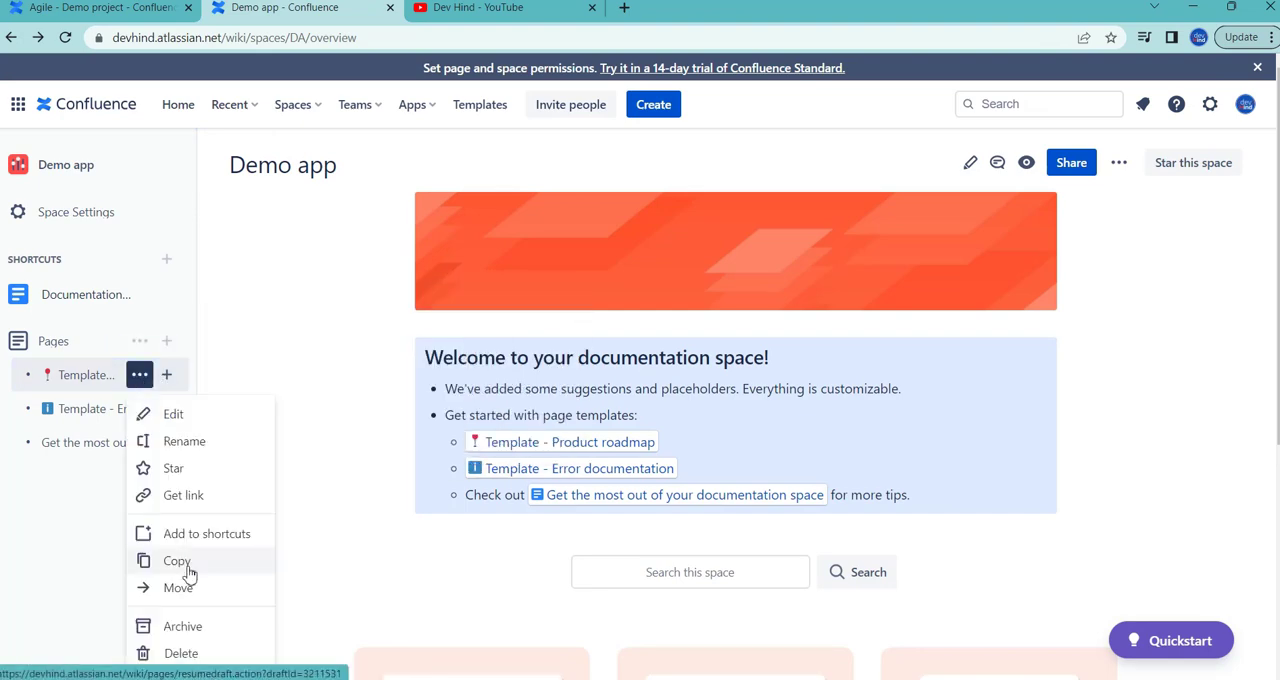
pyautogui.click(186, 652)
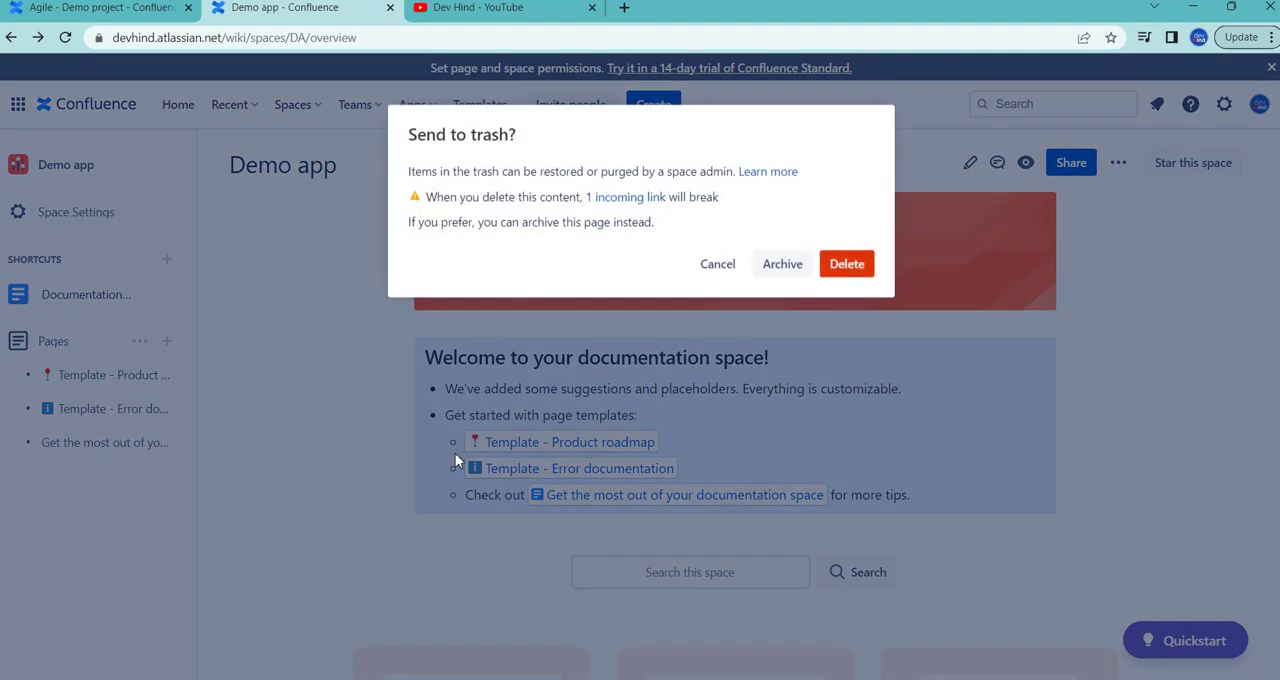
pyautogui.click(856, 266)
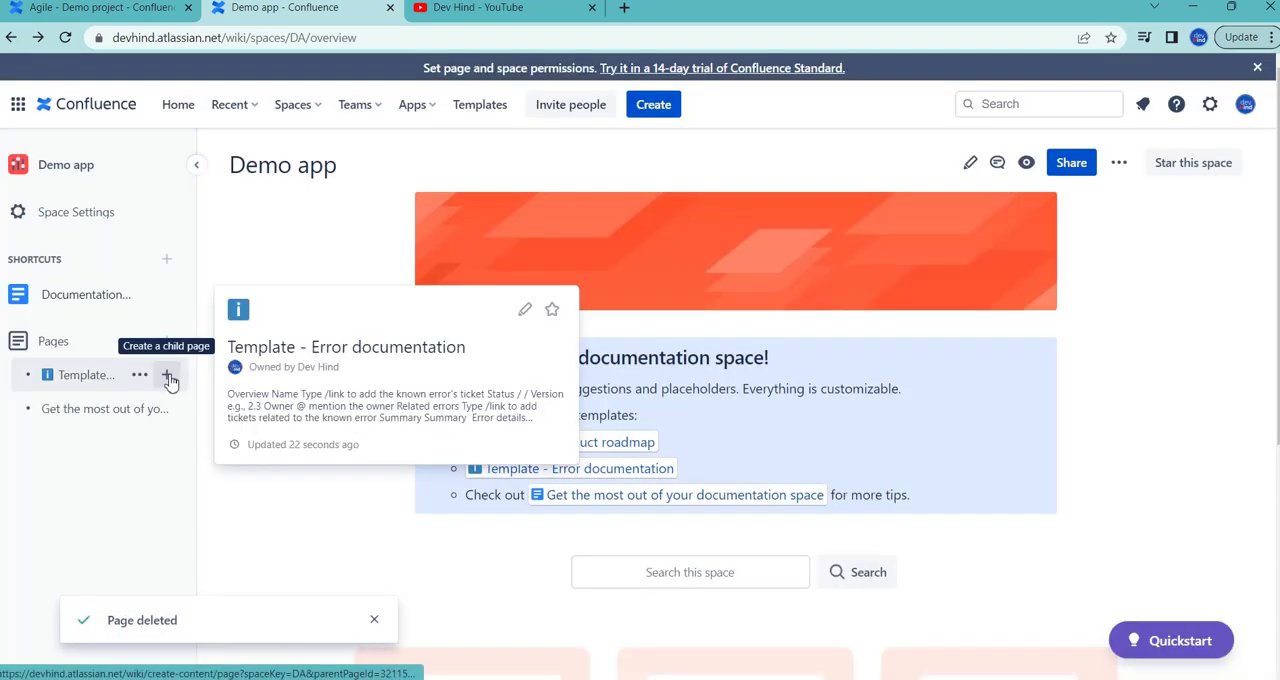
pyautogui.click(139, 374)
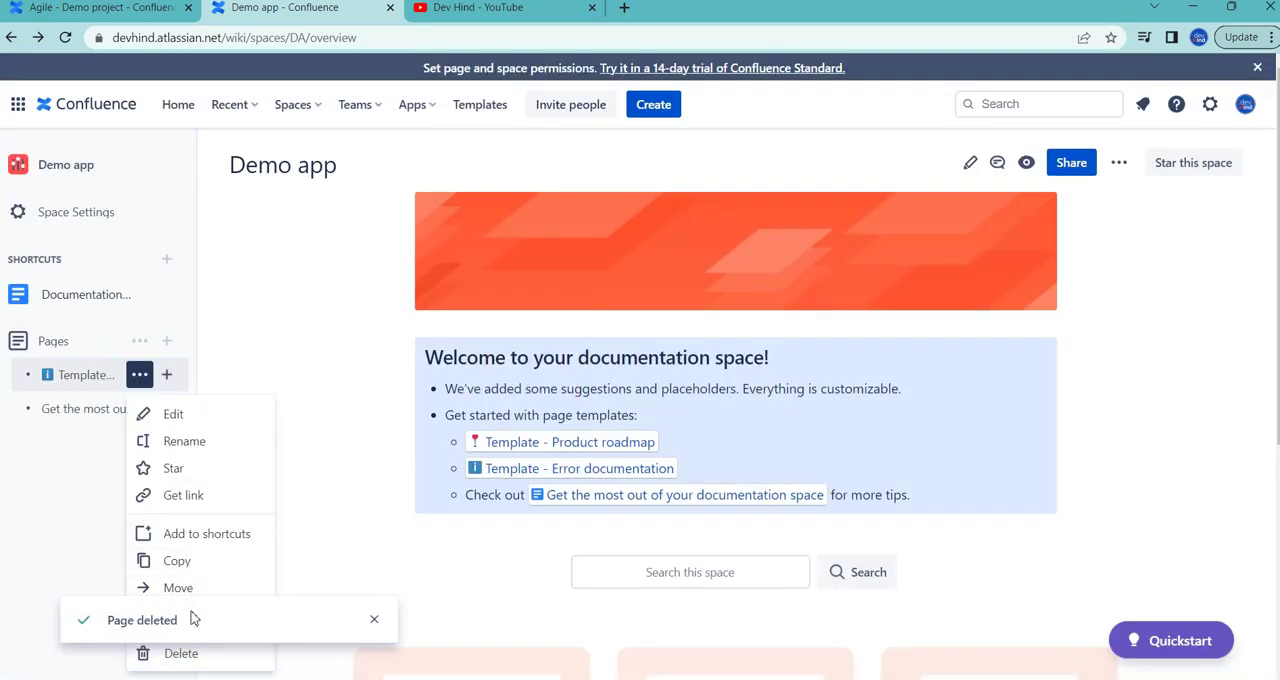
pyautogui.click(193, 660)
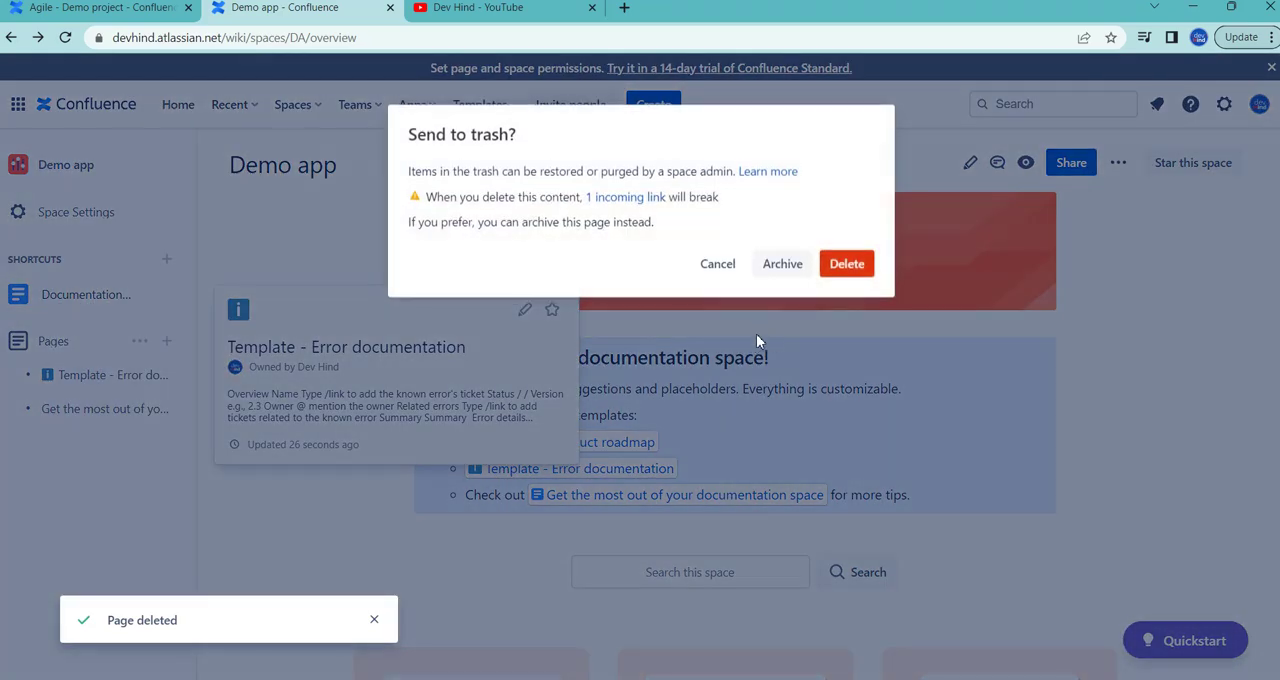
pyautogui.click(847, 272)
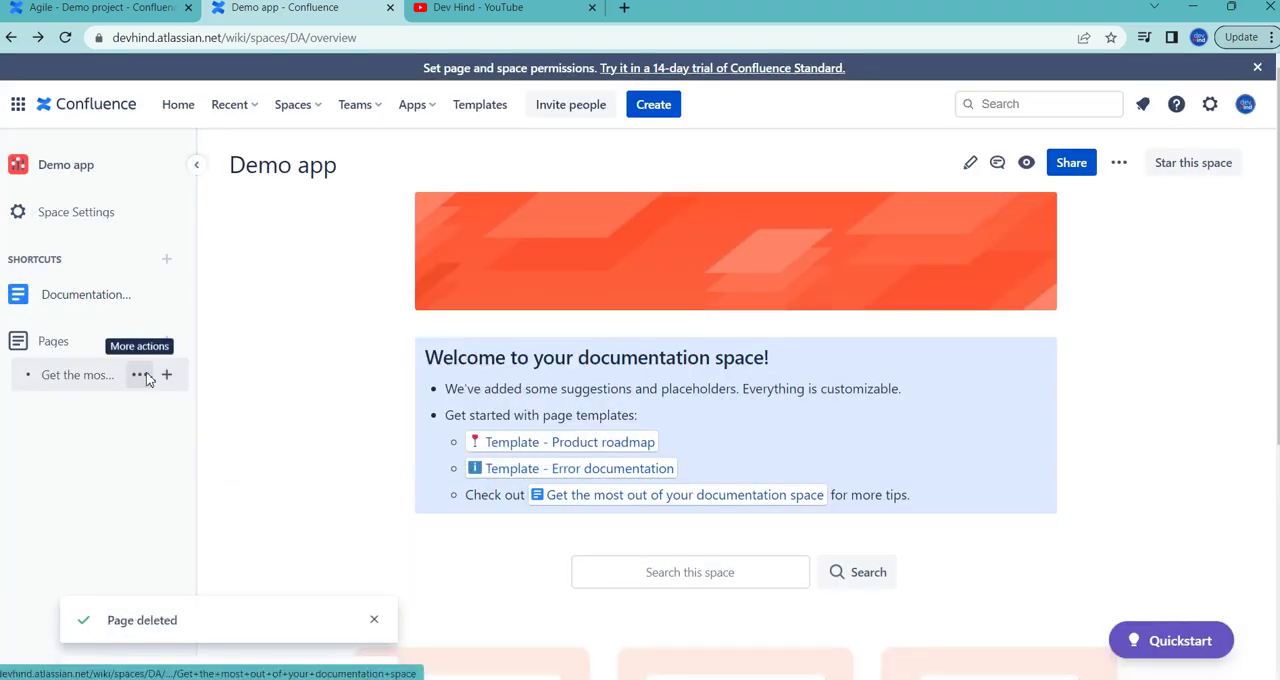
# Step: Delete the "Get the most out of your documentation space" page from the Demo app space
pyautogui.click(141, 376)
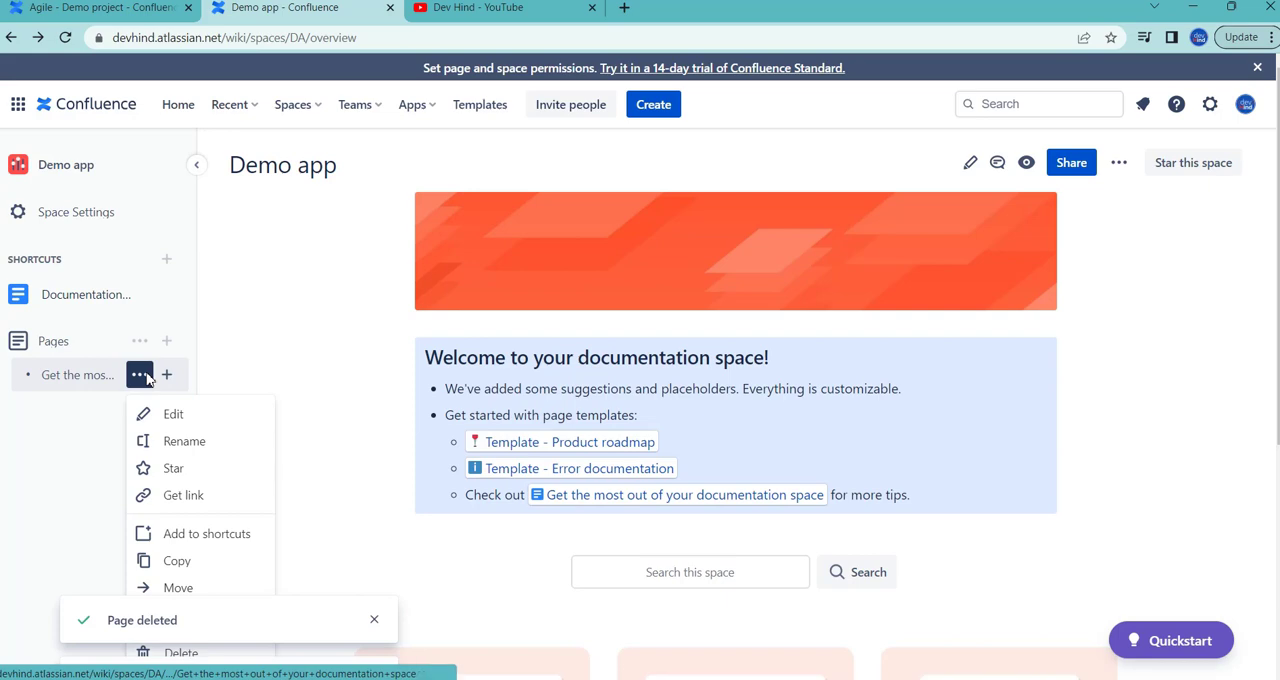
pyautogui.click(183, 655)
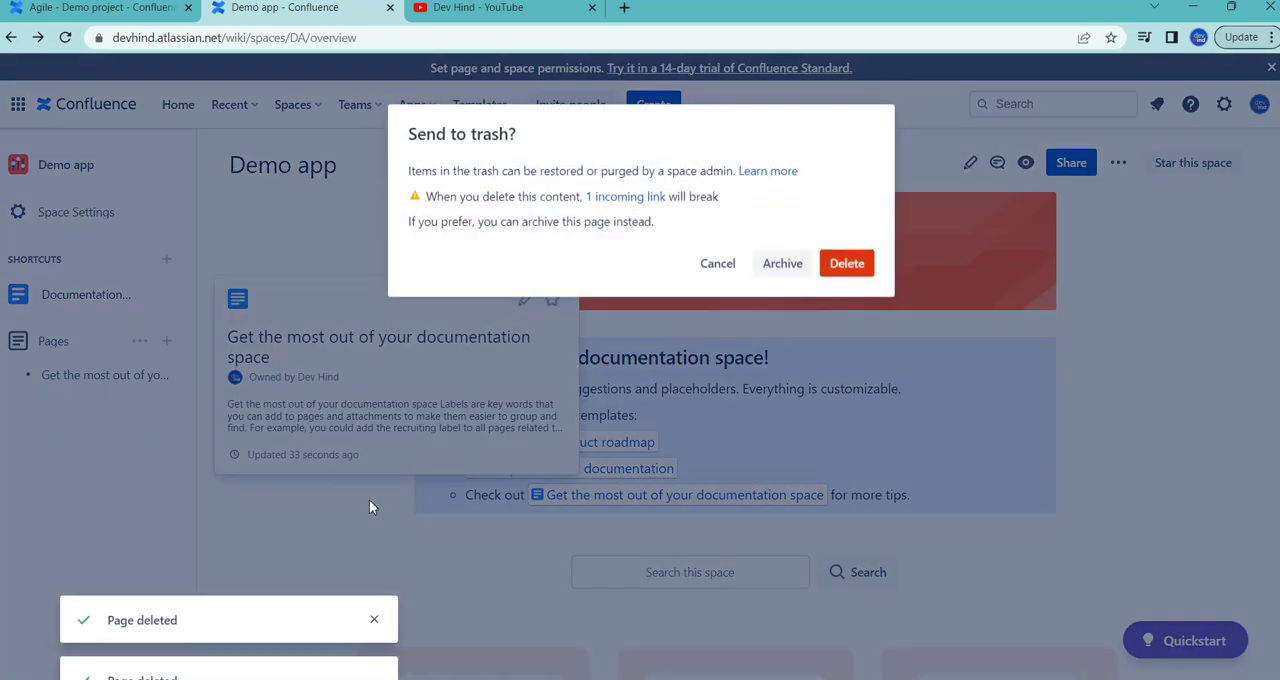
pyautogui.click(845, 258)
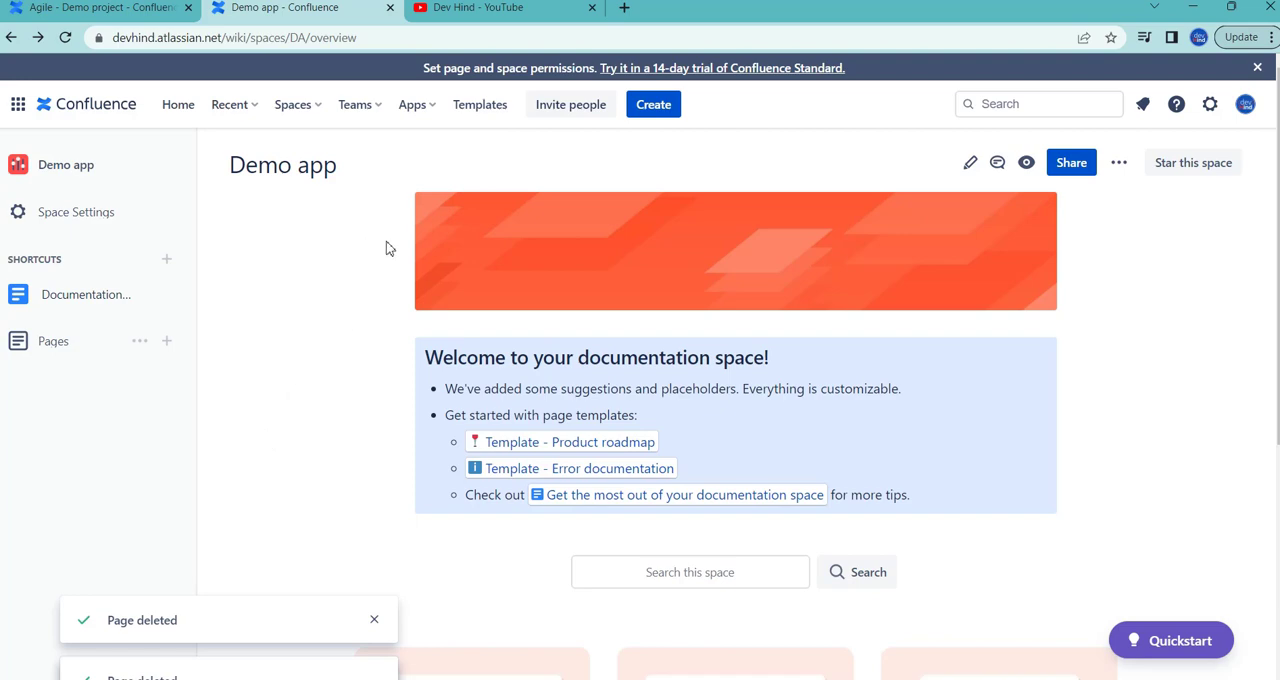
# Step: Examine the Demo app overview, its list of pages and the page behind the Documentation shortcut
pyautogui.scroll(-2, 386, 241)
pyautogui.scroll(1, 280, 293)
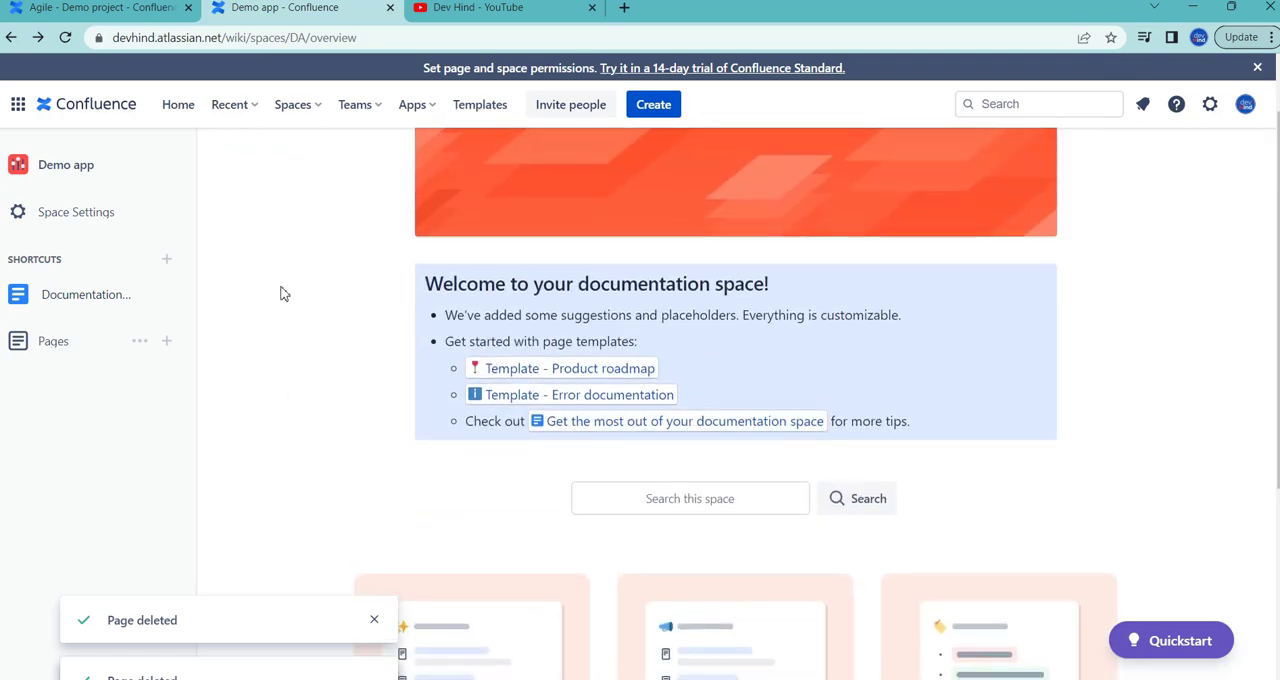
pyautogui.click(79, 345)
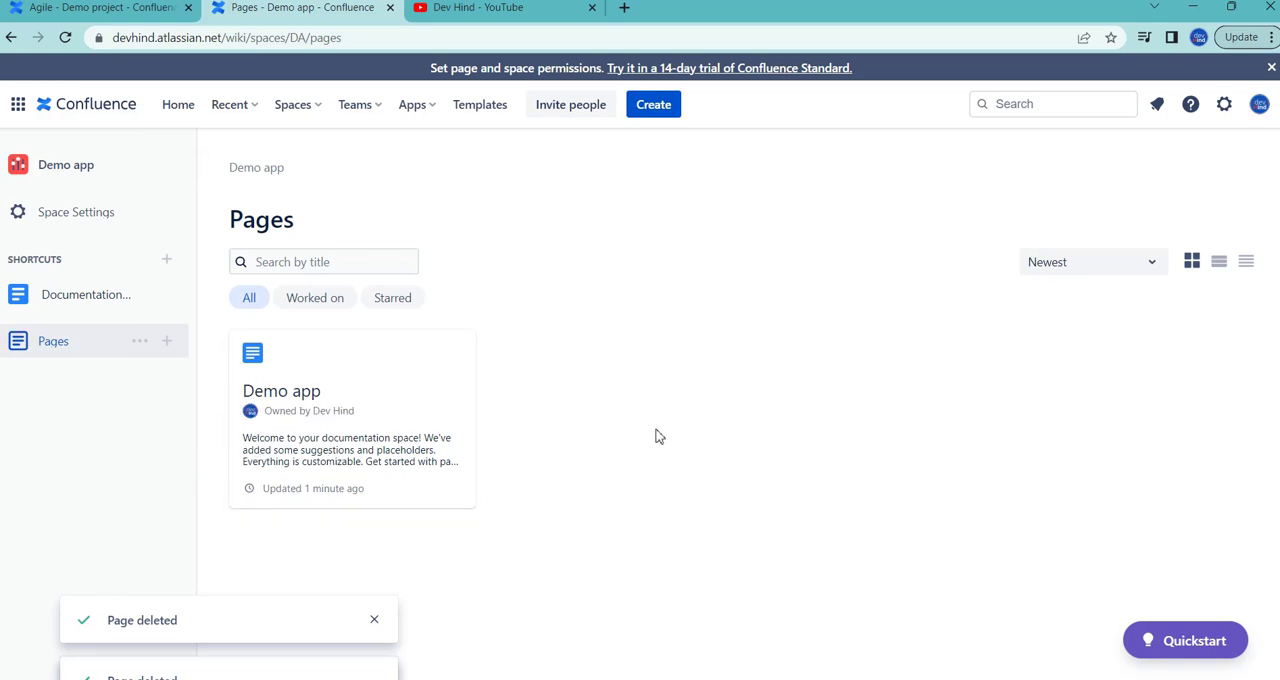
pyautogui.click(91, 182)
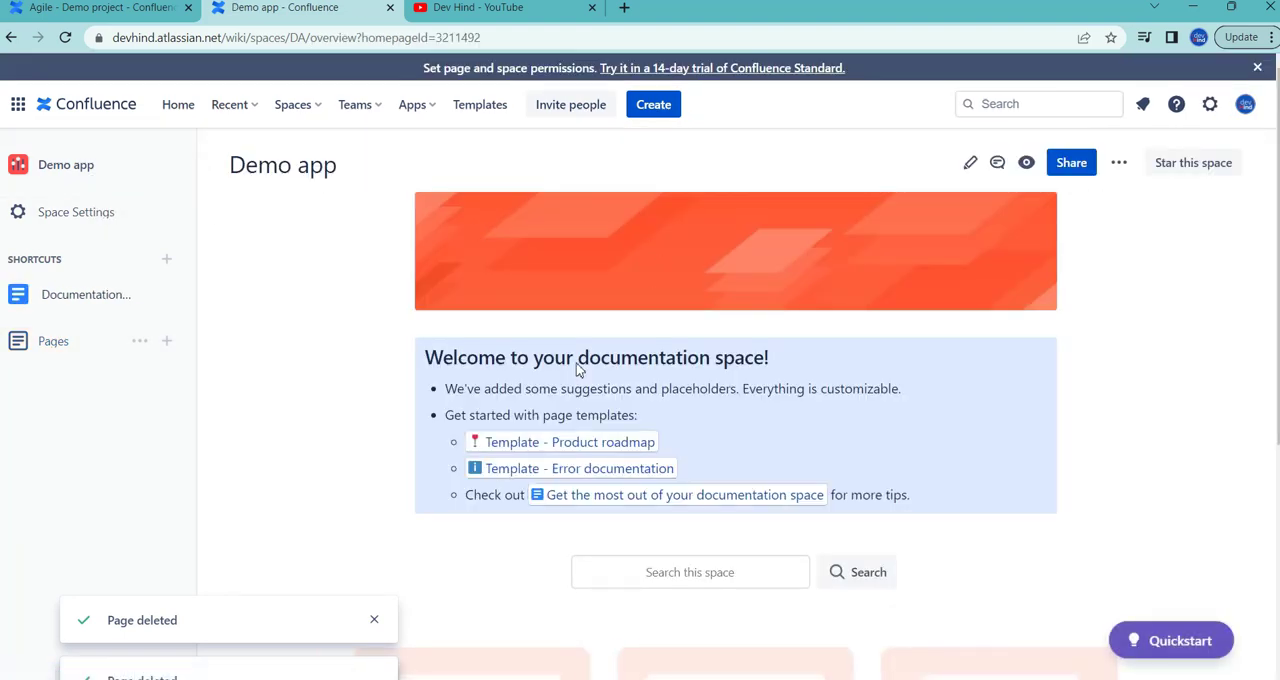
pyautogui.click(26, 306)
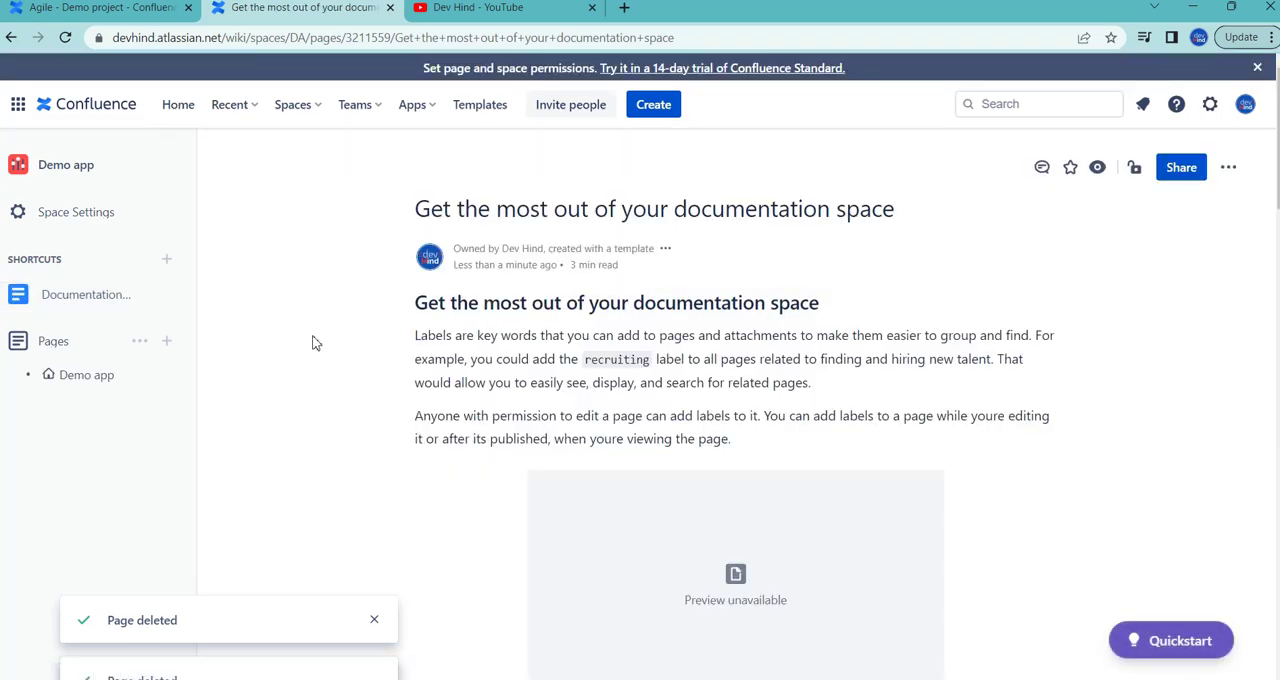
pyautogui.scroll(-1, 312, 343)
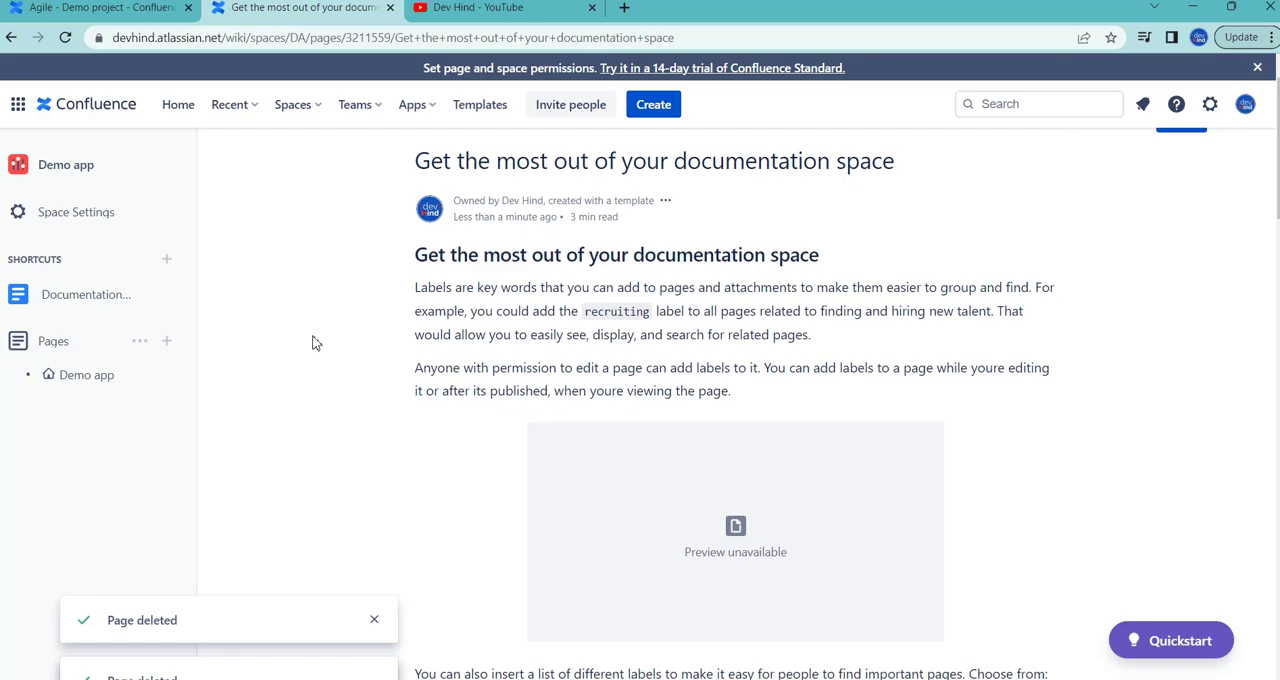
# Step: Look through the "Get the most out of your documentation space" page and return to the Demo app space overview
pyautogui.scroll(-1, 312, 343)
pyautogui.scroll(2, 312, 343)
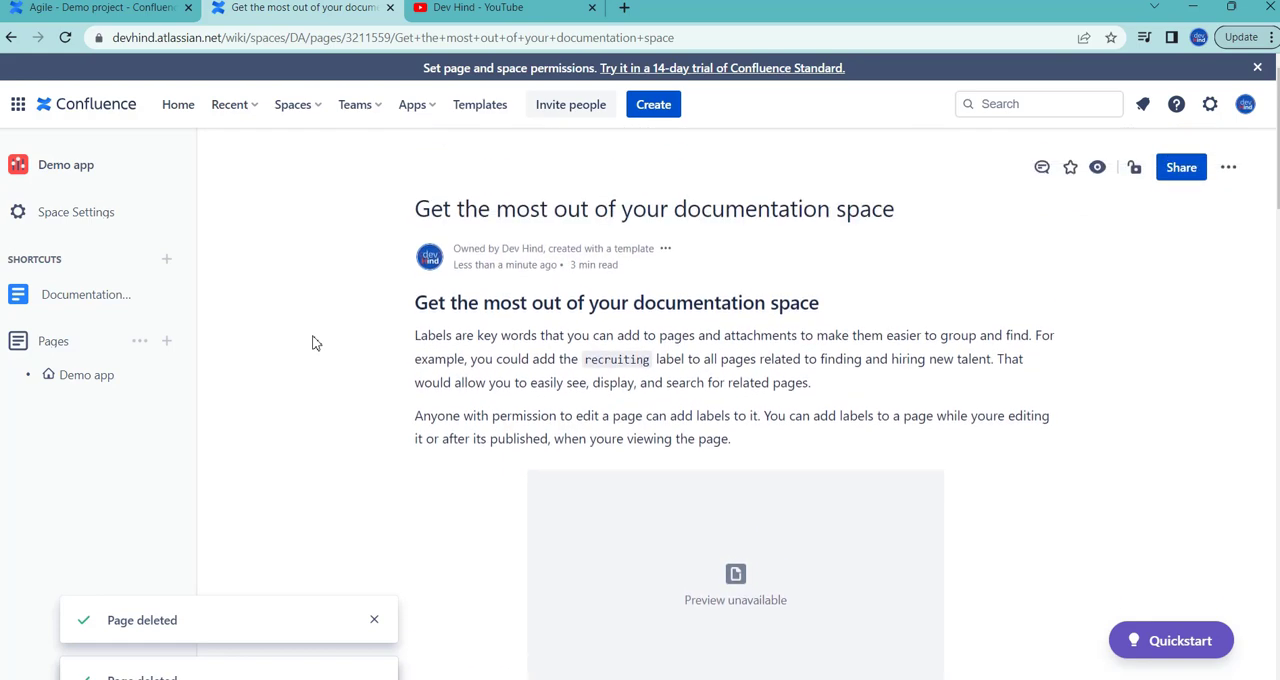
pyautogui.click(95, 184)
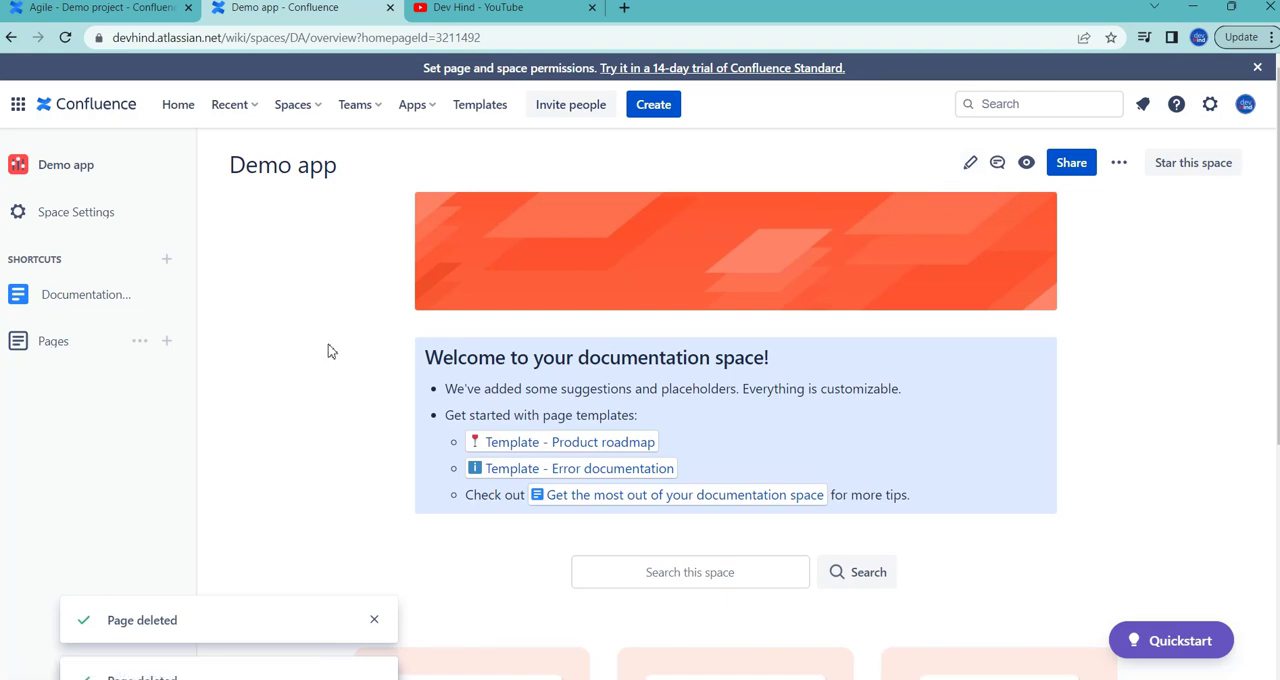
# Step: Create and publish a page titled "Planning" in the Demo app space, following the Modified Agile checklist
pyautogui.click(165, 15)
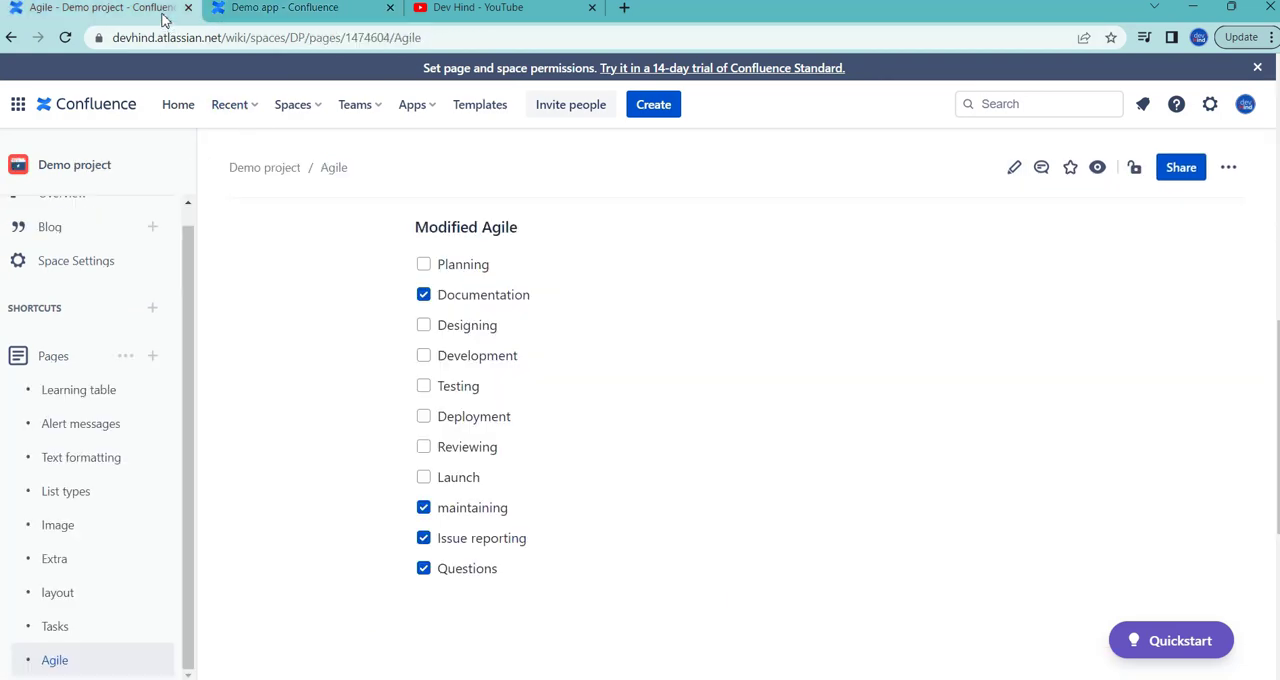
pyautogui.click(232, 12)
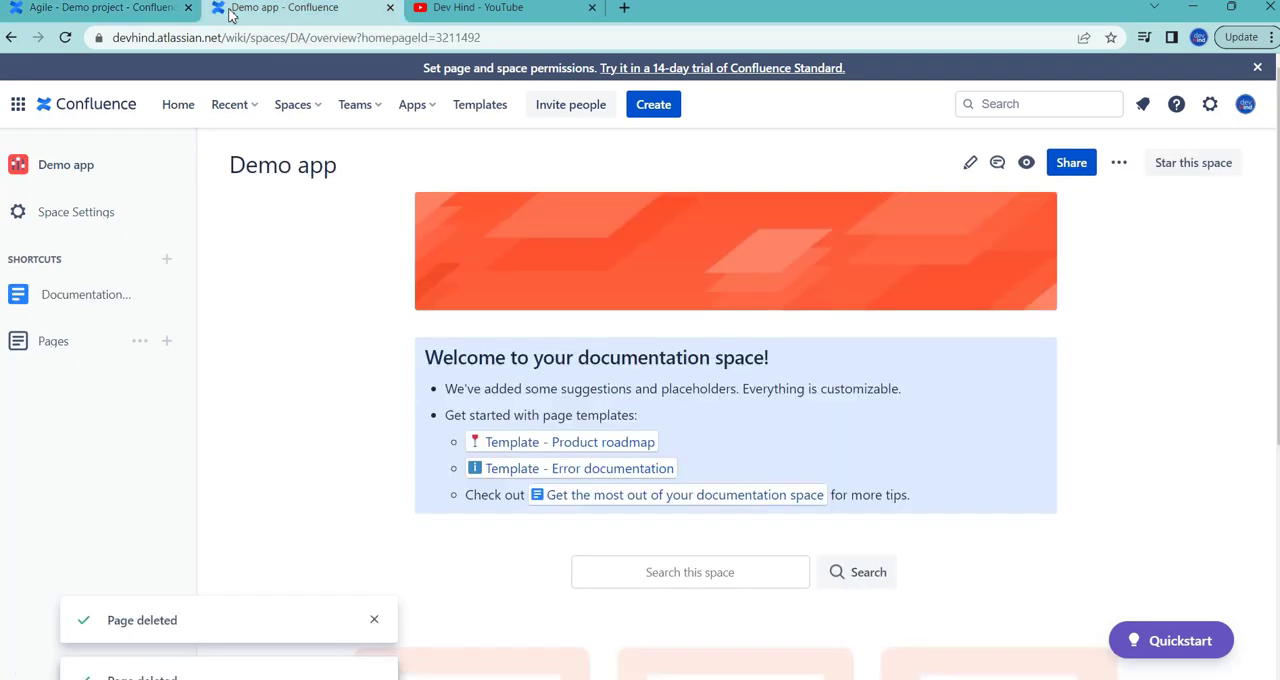
pyautogui.click(166, 341)
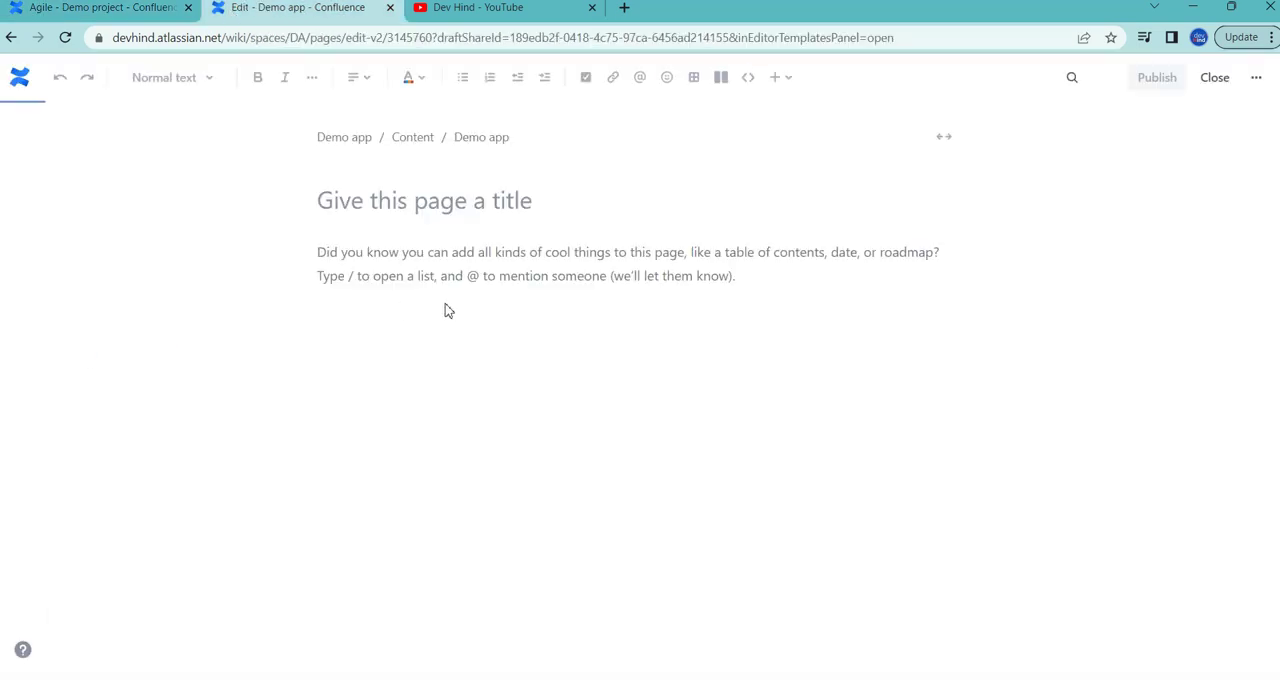
pyautogui.click(491, 212)
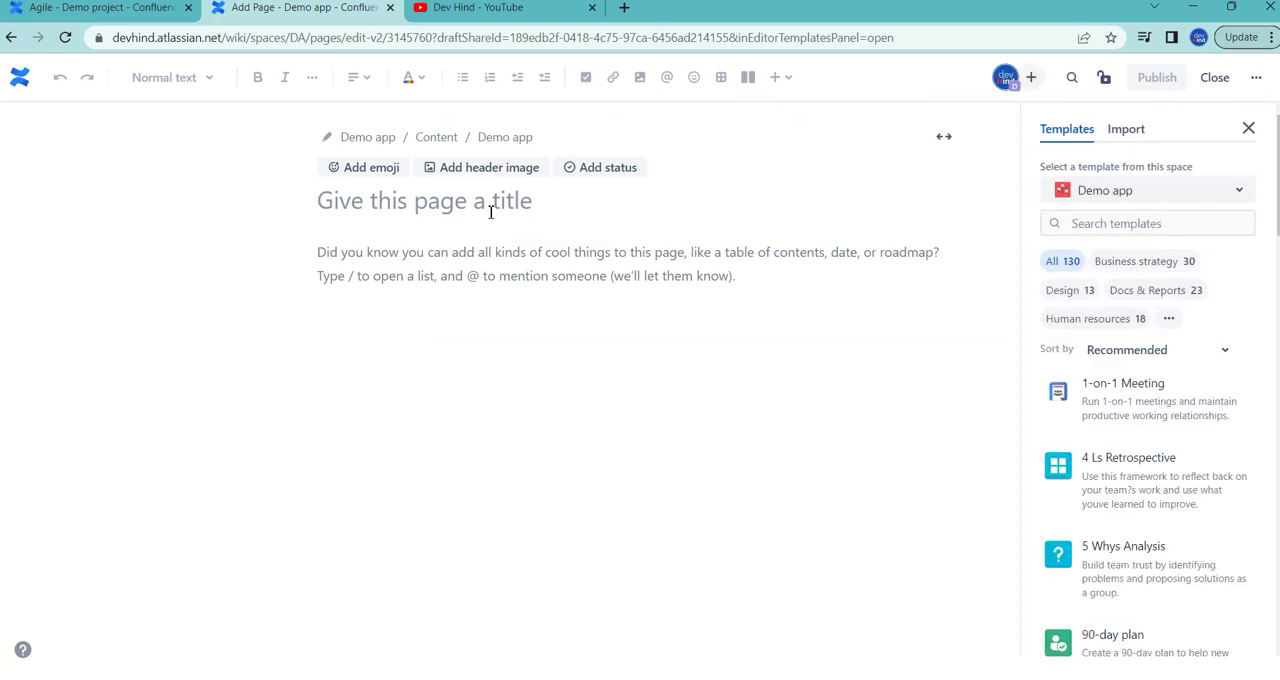
pyautogui.write('Planning')
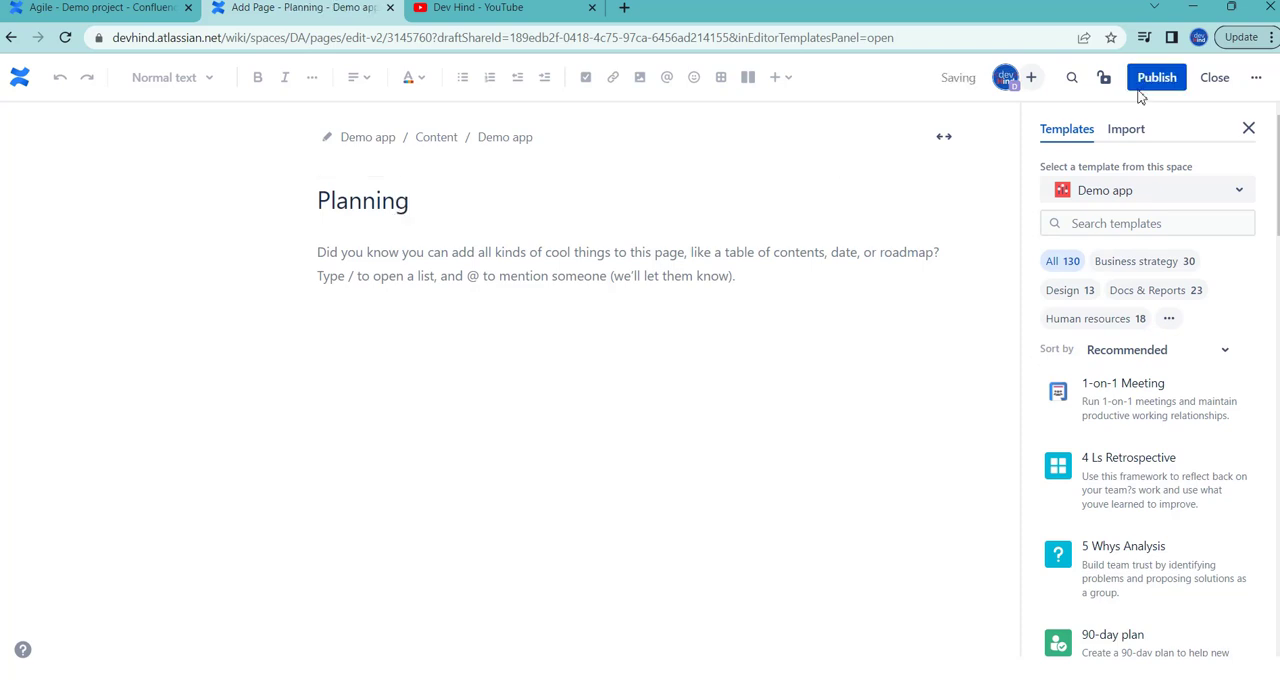
pyautogui.click(1157, 80)
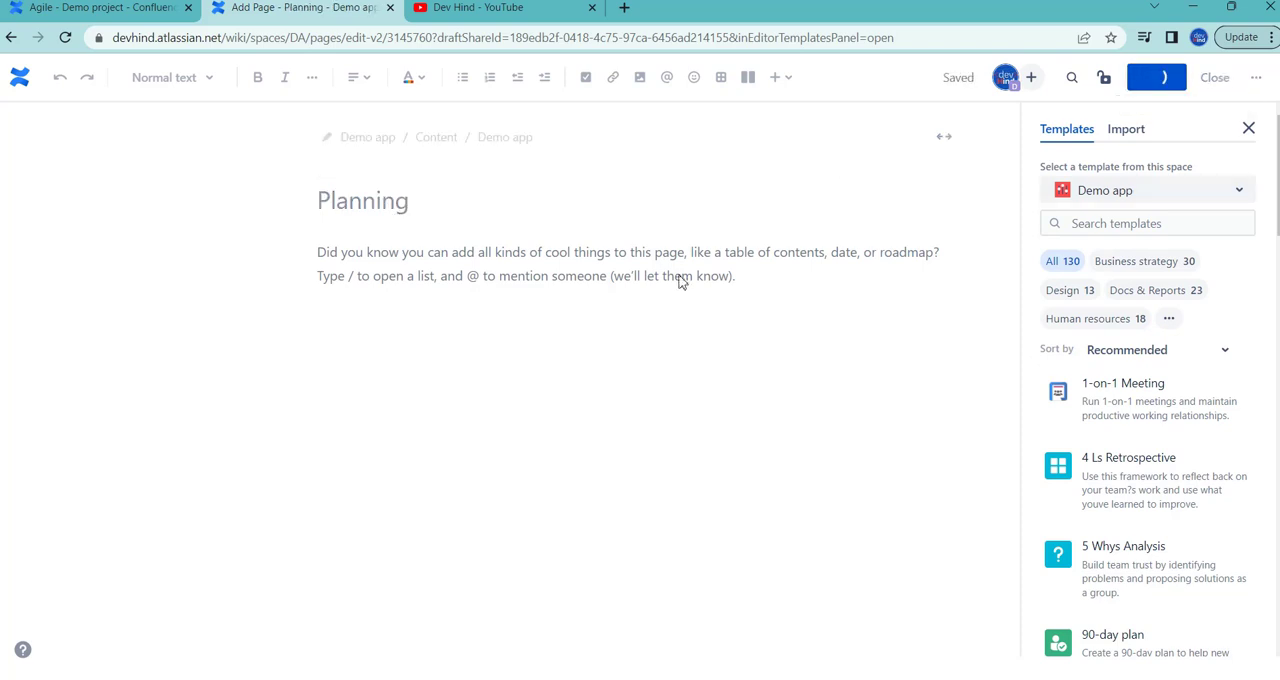
# Step: Copy "Documentation" from the Modified Agile checklist and publish a Demo app page with that title
pyautogui.click(150, 15)
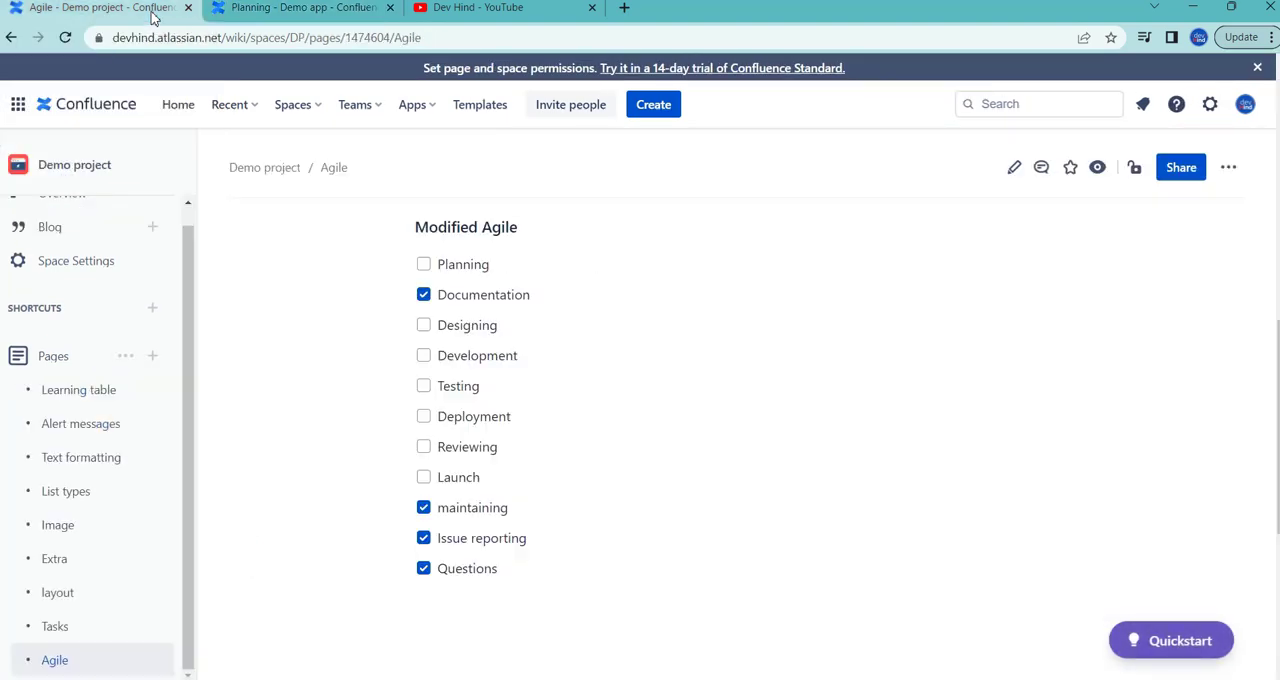
pyautogui.doubleClick(466, 296)
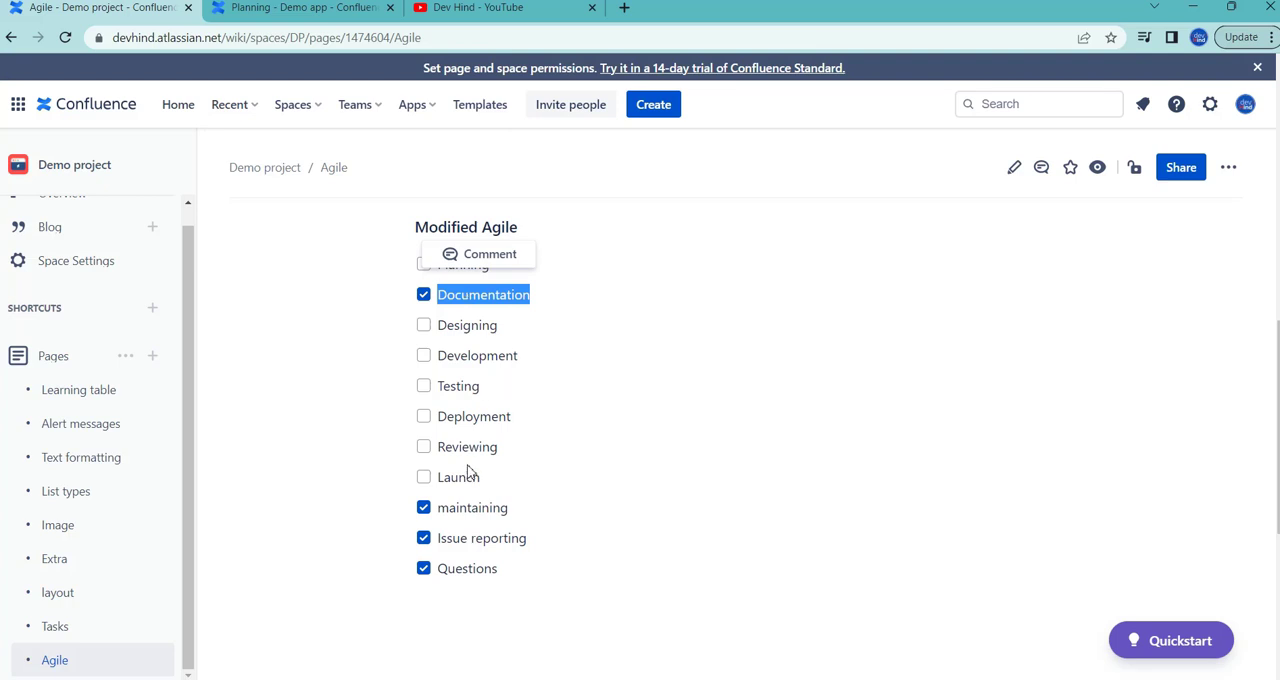
pyautogui.click(344, 14)
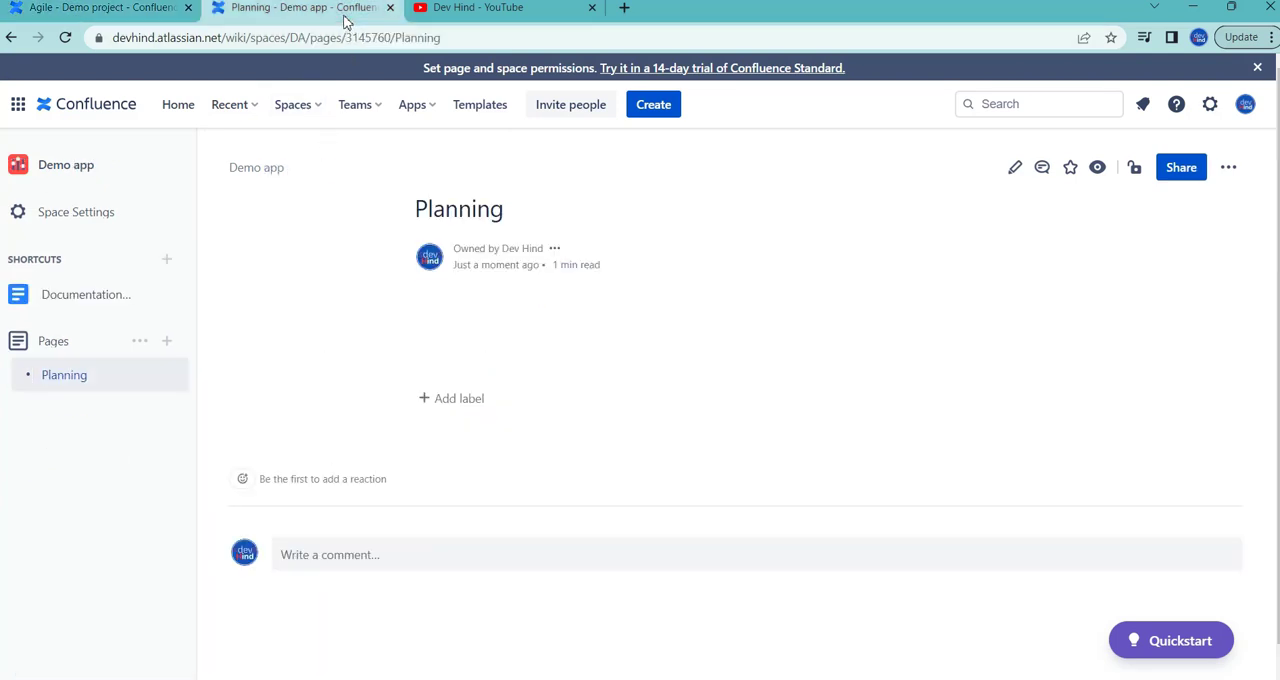
pyautogui.click(173, 349)
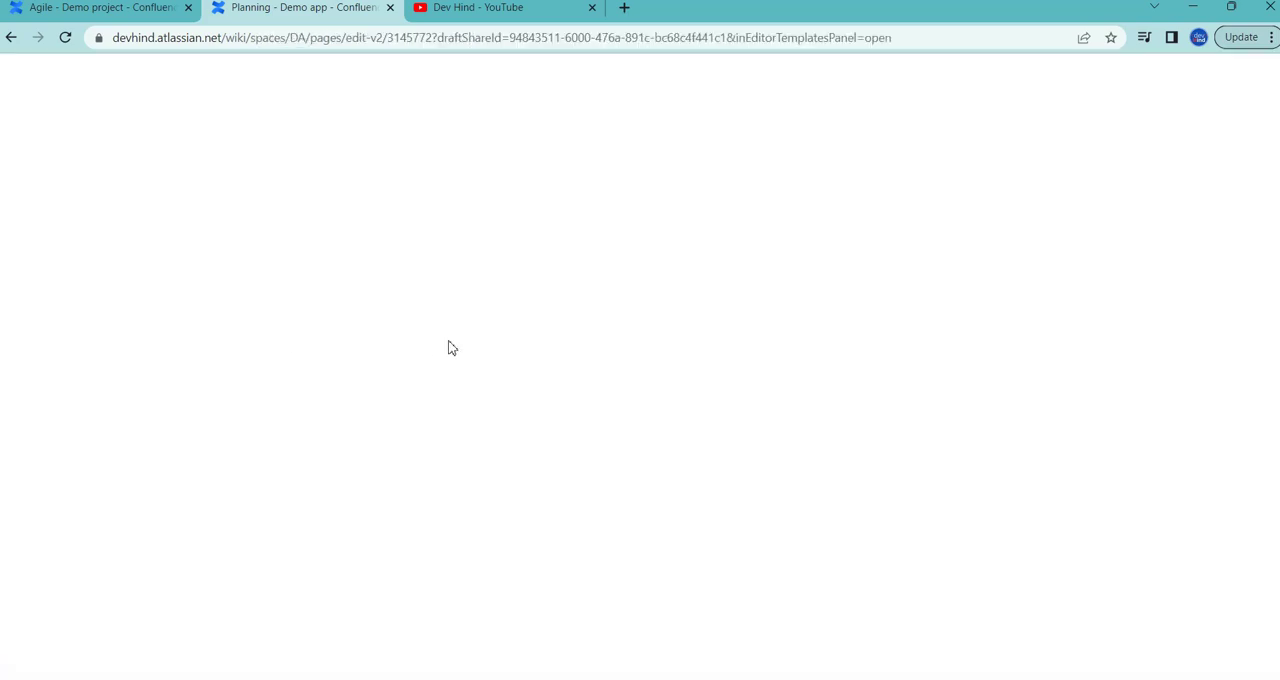
pyautogui.write('Documentation')
# Step: Copy "Designing" from the Modified Agile checklist and publish a Demo app page with that title
pyautogui.click(120, 12)
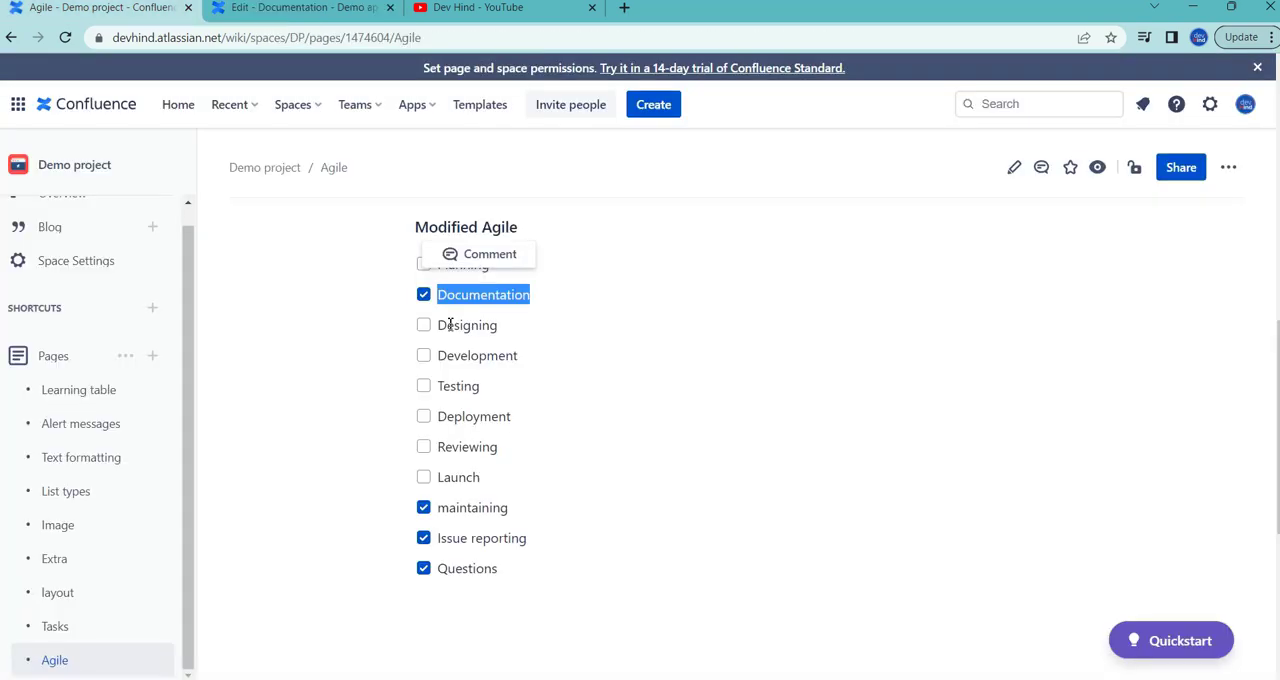
pyautogui.doubleClick(450, 324)
pyautogui.hotkey('ctrl', 'c')
pyautogui.click(356, 17)
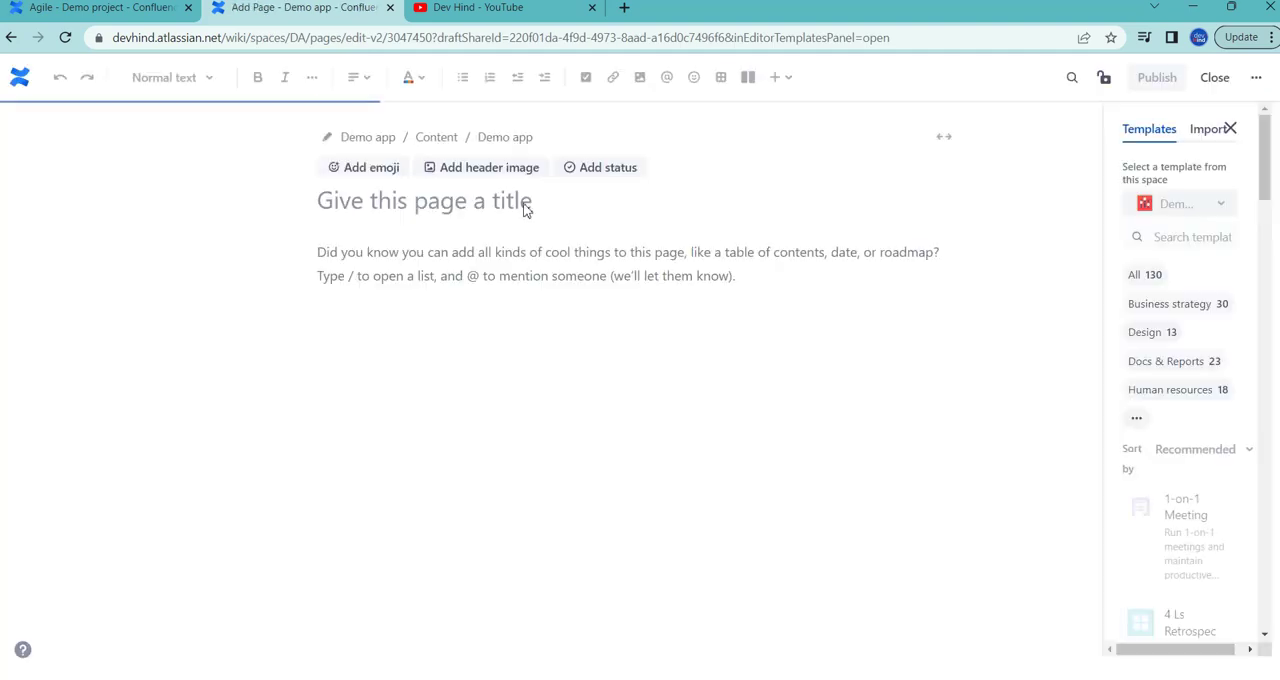
pyautogui.click(526, 206)
pyautogui.hotkey('ctrl', 'v')
pyautogui.click(1170, 86)
# Step: Copy "Development" from the Modified Agile checklist and publish a Demo app page with that title
pyautogui.click(151, 8)
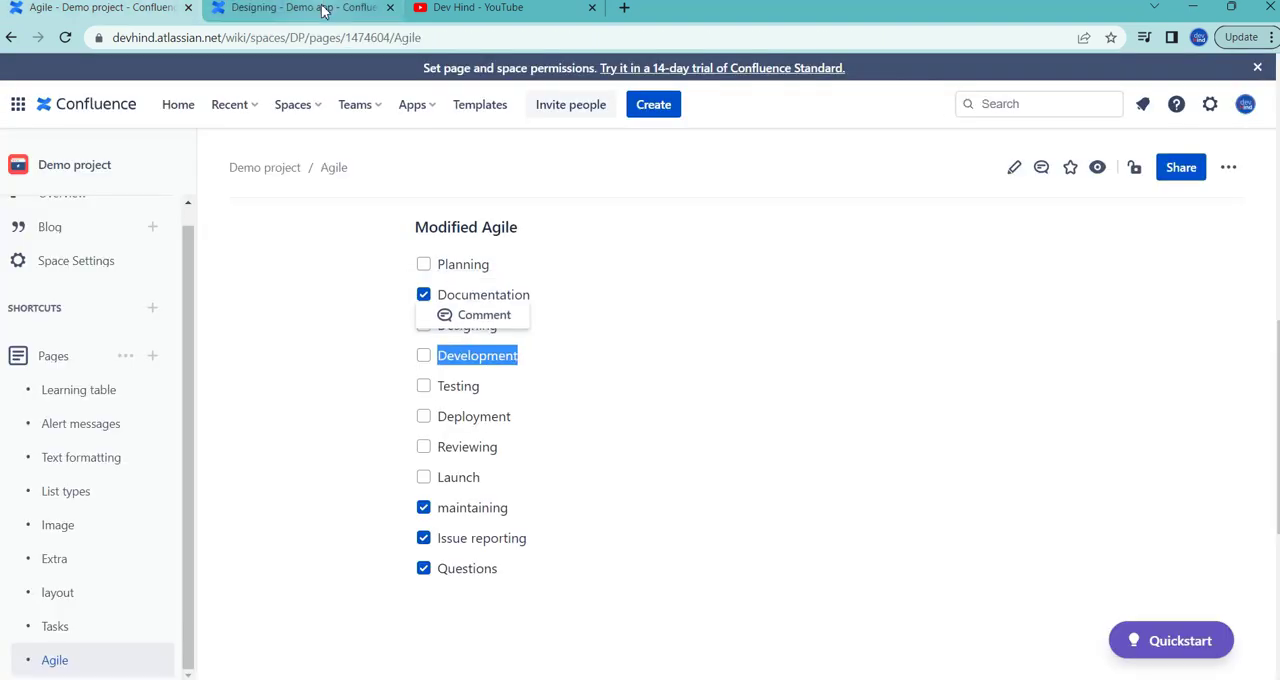
pyautogui.click(300, 7)
pyautogui.click(1015, 168)
pyautogui.click(497, 207)
pyautogui.write('Development')
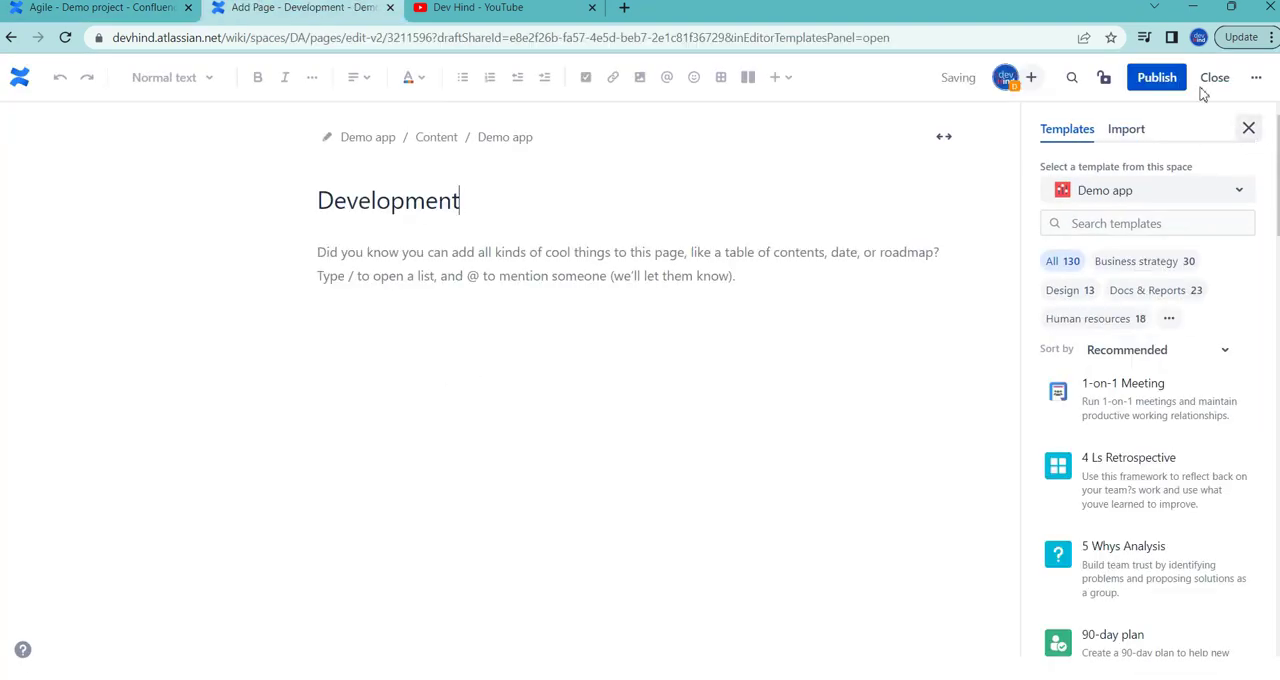
pyautogui.click(1154, 77)
# Step: Copy "Testing" from the Modified Agile checklist and publish a Demo app page with that title
pyautogui.click(151, 8)
pyautogui.doubleClick(458, 386)
pyautogui.hotkey('ctrl', 'c')
pyautogui.click(300, 7)
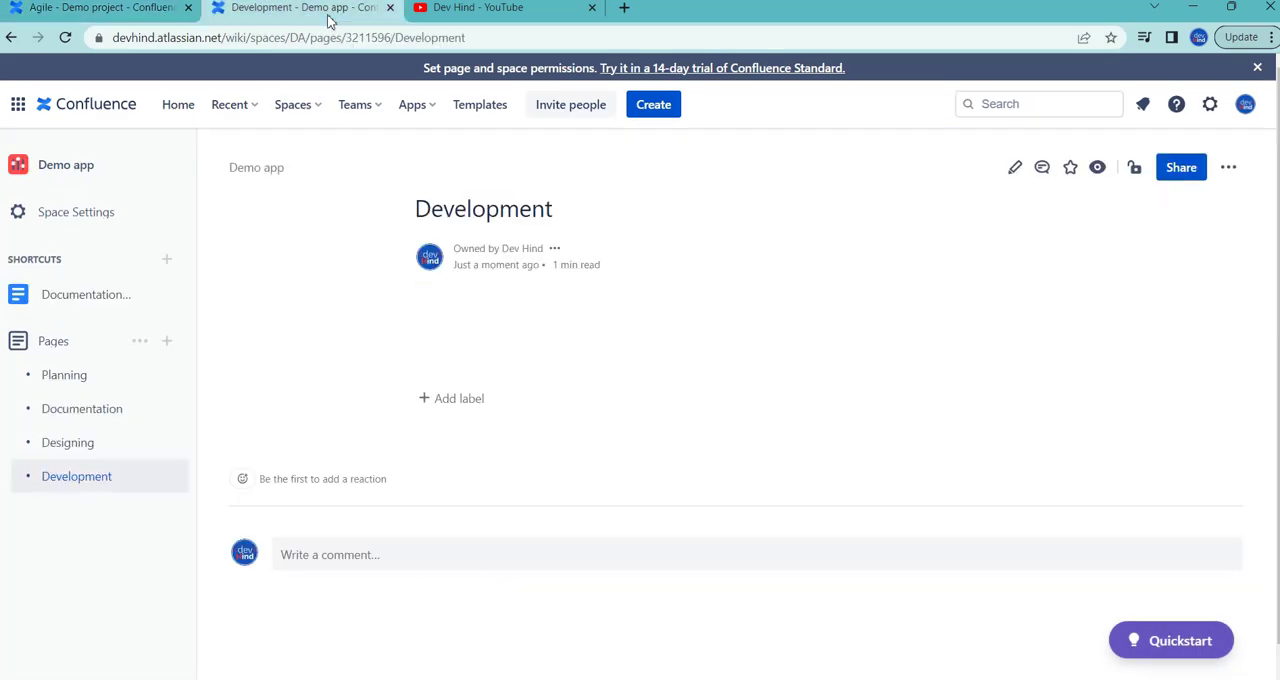
pyautogui.click(654, 104)
pyautogui.click(504, 205)
pyautogui.hotkey('ctrl', 'v')
pyautogui.click(1157, 77)
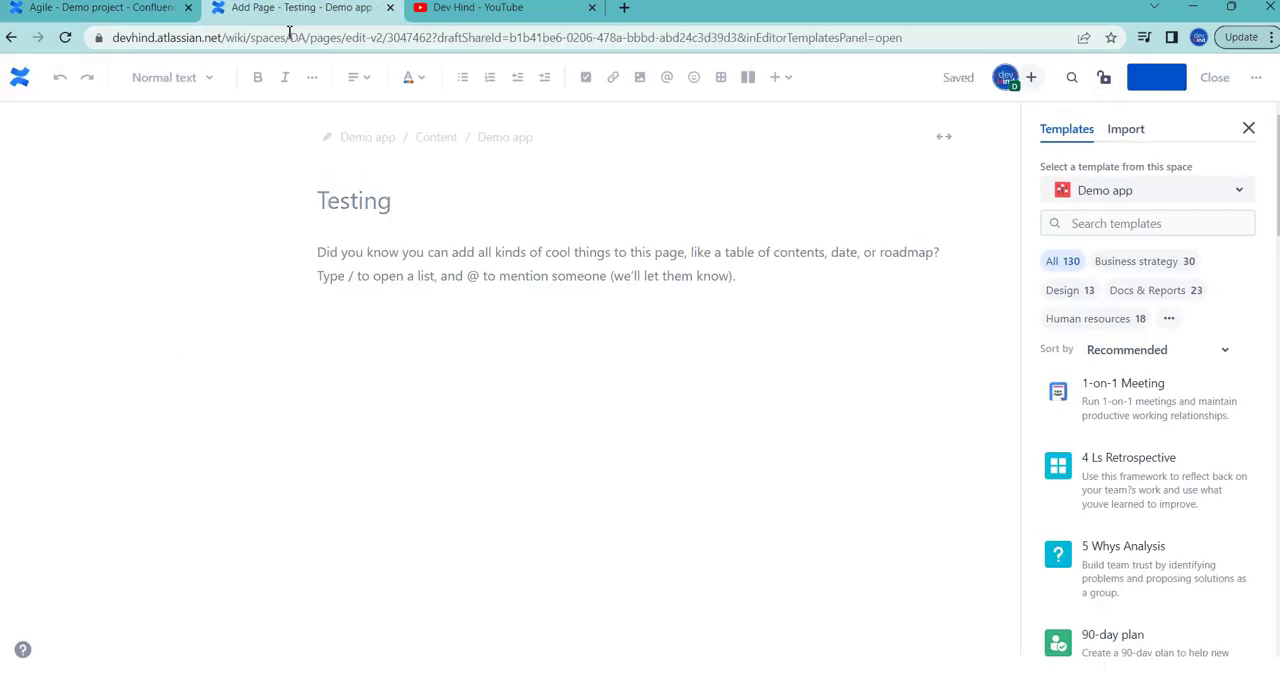
# Step: Copy "Deployment" from the Modified Agile checklist and publish a Demo app page with that title
pyautogui.click(100, 7)
pyautogui.doubleClick(474, 414)
pyautogui.click(300, 7)
pyautogui.click(166, 341)
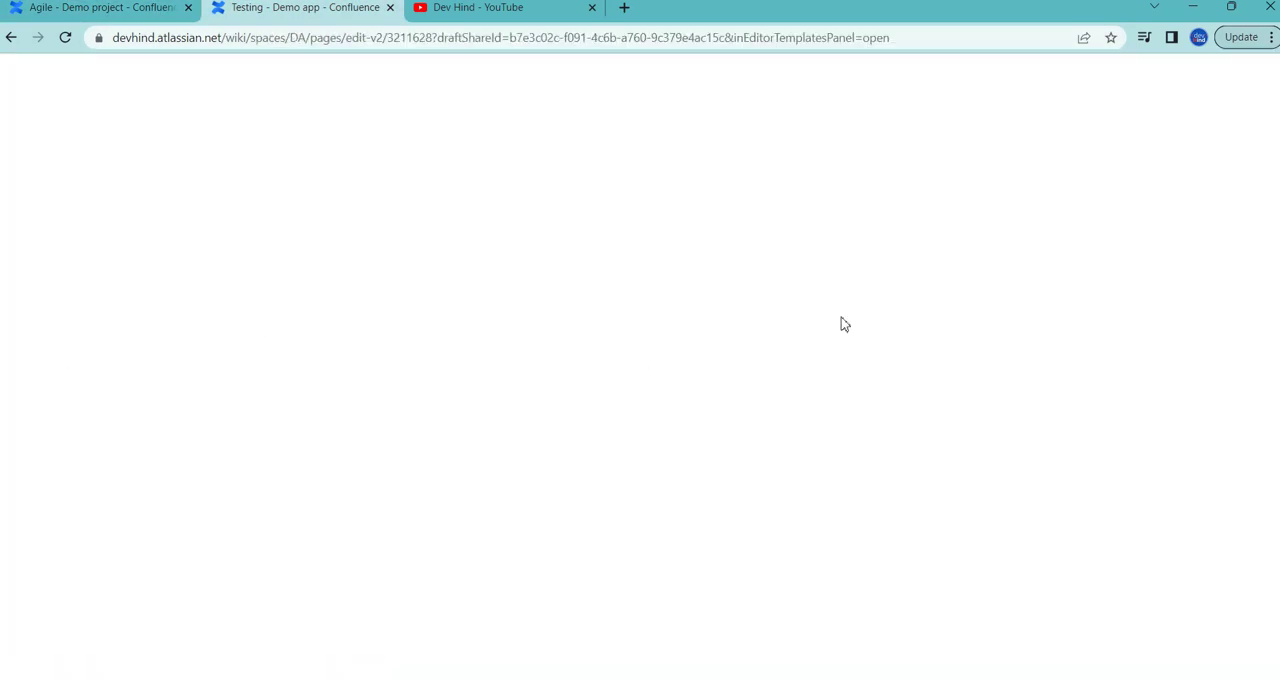
pyautogui.click(500, 205)
pyautogui.hotkey('ctrl', 'v')
pyautogui.click(1157, 77)
# Step: Copy "Reviewing" from the Modified Agile checklist and publish a Demo app page with that title
pyautogui.click(163, 9)
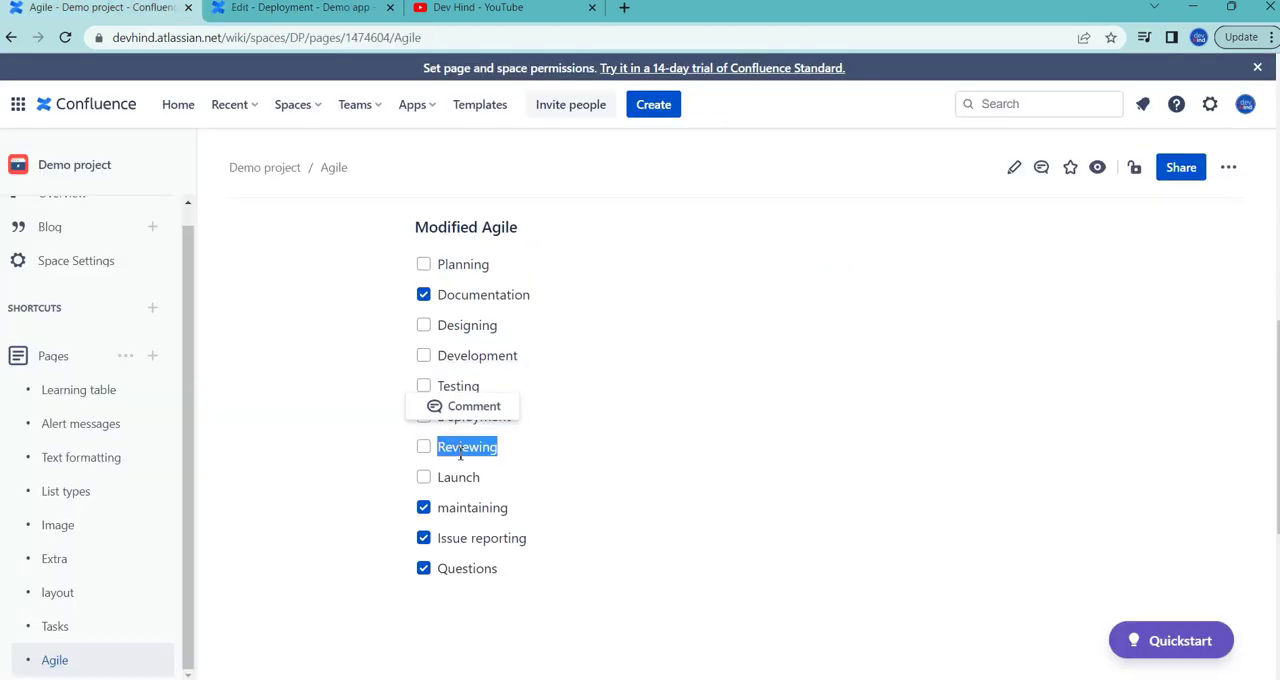
pyautogui.click(300, 7)
pyautogui.click(1011, 166)
pyautogui.click(12, 38)
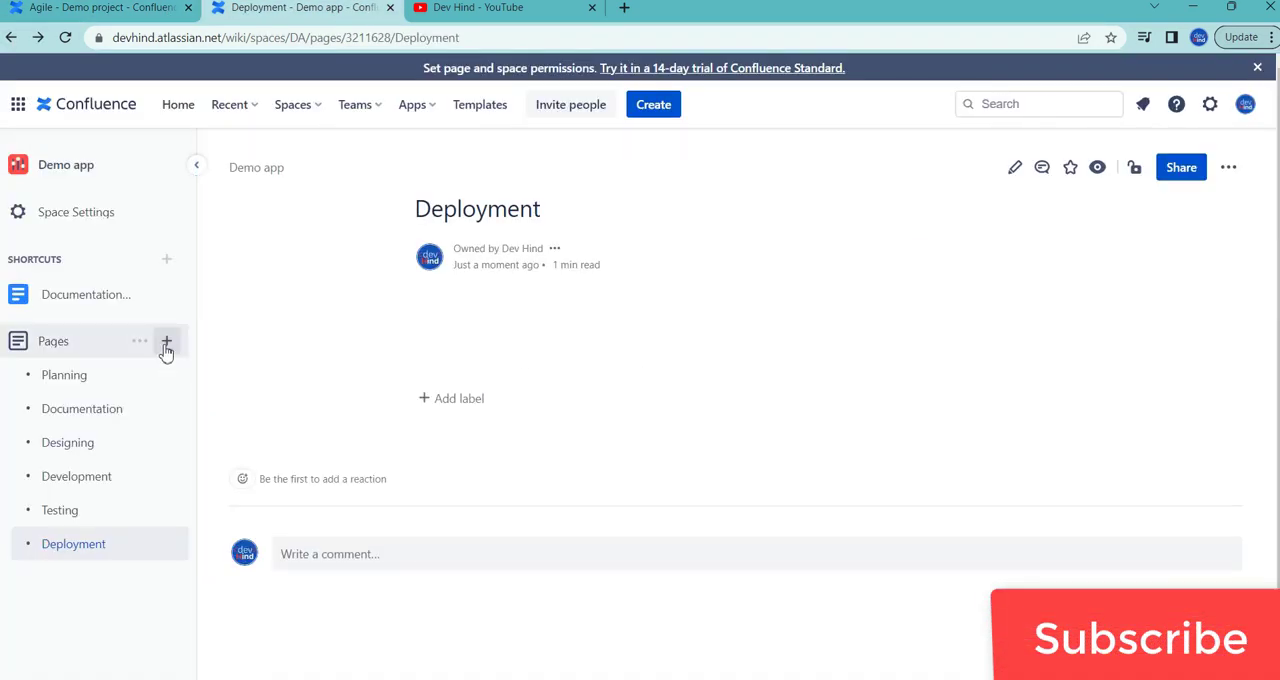
pyautogui.click(166, 343)
pyautogui.click(451, 203)
pyautogui.hotkey('ctrl', 'v')
pyautogui.click(1157, 80)
# Step: Copy "Launch" from the Modified Agile checklist and publish a Demo app page with that title
pyautogui.click(100, 8)
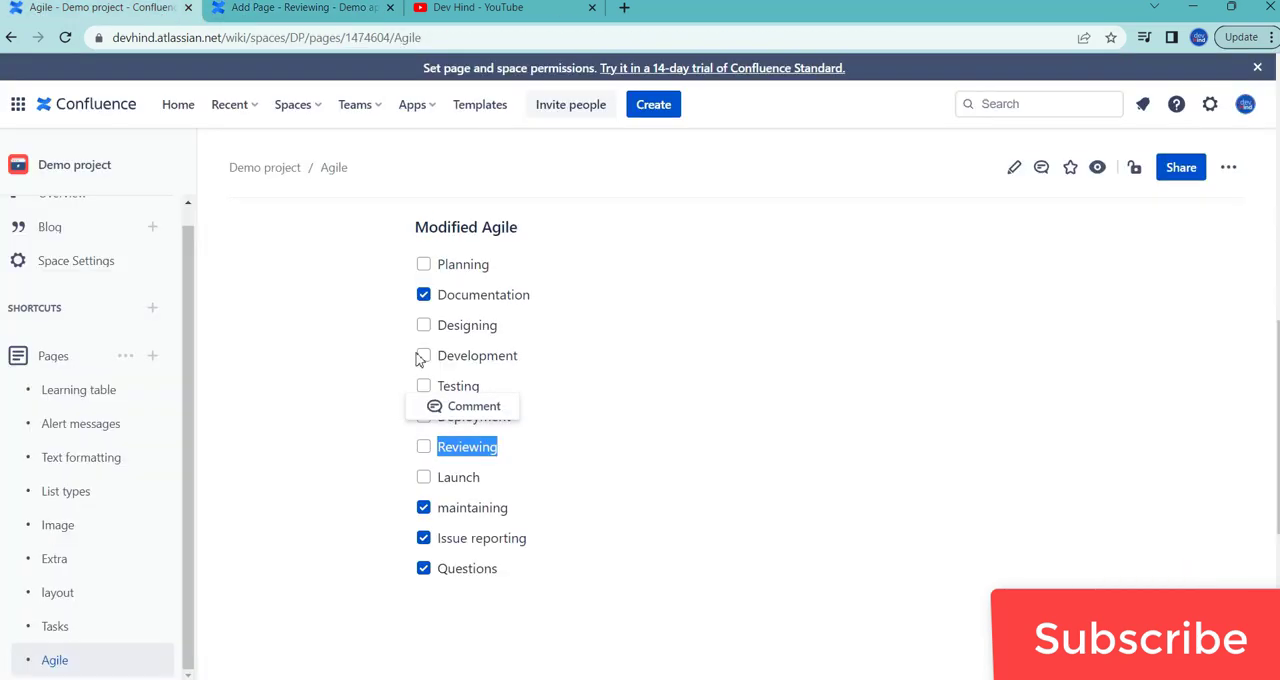
pyautogui.doubleClick(457, 477)
pyautogui.click(300, 8)
pyautogui.click(166, 341)
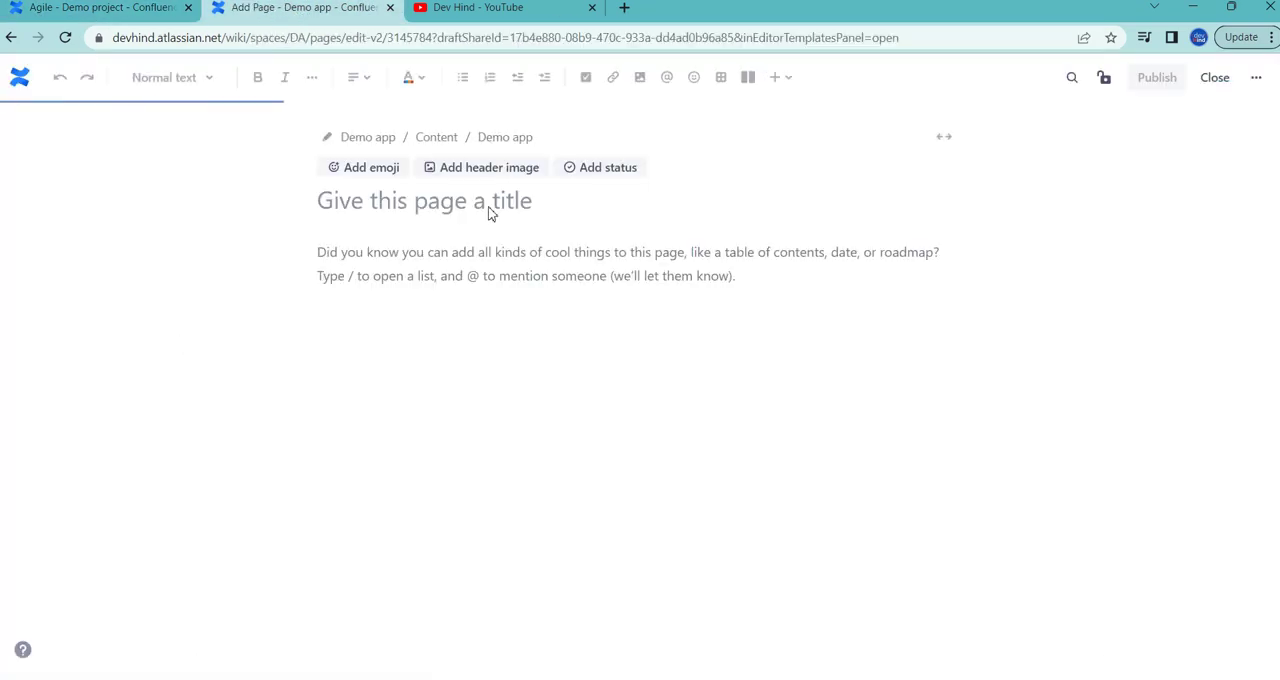
pyautogui.click(463, 203)
pyautogui.hotkey('ctrl', 'v')
# Step: Copy "maintaining" from the Modified Agile checklist into a new Demo app page title, capitalize it as "Maintaining" and publish the page
pyautogui.click(100, 8)
pyautogui.doubleClick(472, 507)
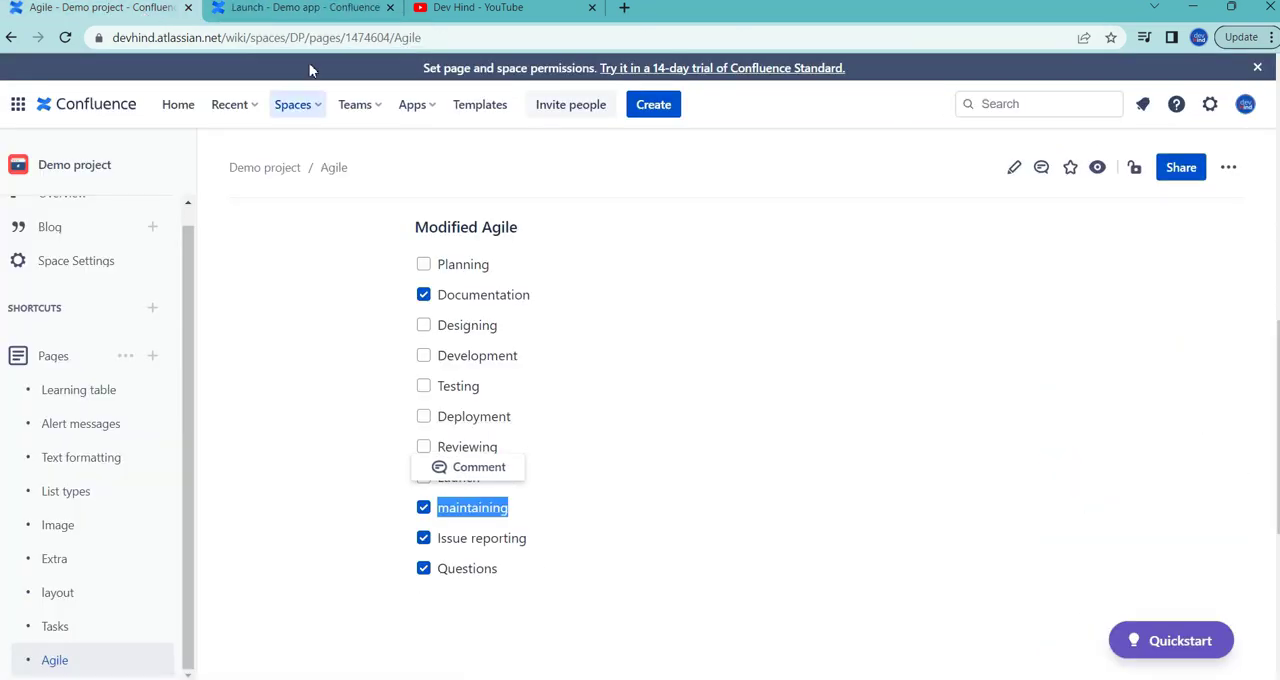
pyautogui.click(300, 8)
pyautogui.click(166, 341)
pyautogui.click(510, 196)
pyautogui.hotkey('ctrl', 'v')
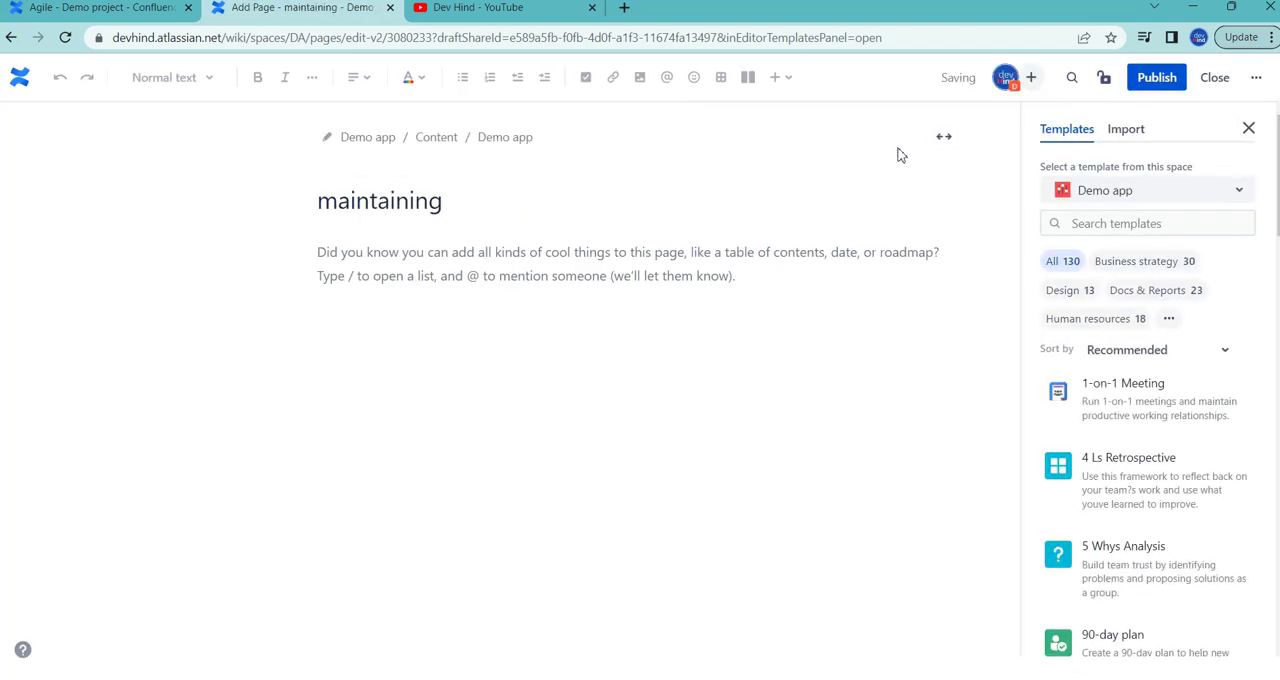
pyautogui.press('Home')
pyautogui.press('Delete')
pyautogui.write('M')
pyautogui.click(1157, 77)
# Step: Copy "Issue reporting" from the Modified Agile checklist and publish a Demo app page with that title
pyautogui.click(160, 12)
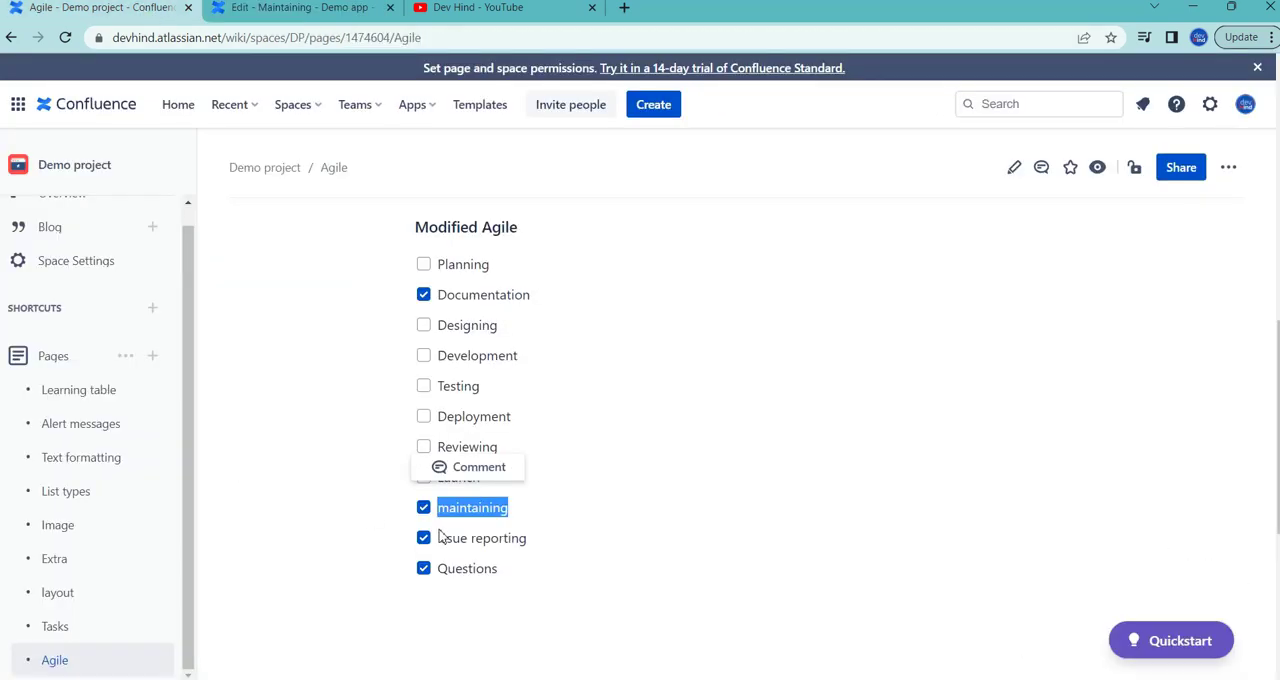
pyautogui.click(300, 8)
pyautogui.click(166, 341)
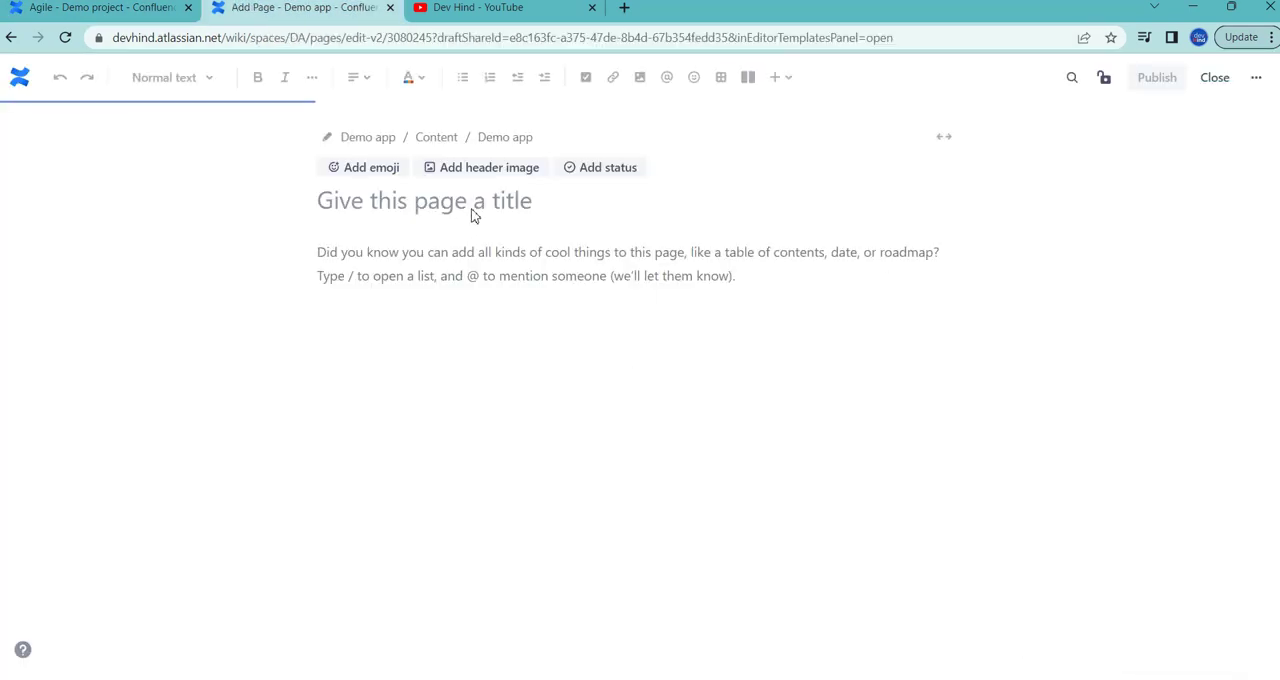
pyautogui.click(474, 205)
pyautogui.hotkey('ctrl', 'v')
pyautogui.click(1154, 78)
# Step: Copy "Questions" from the Modified Agile checklist and publish a Demo app page with that title
pyautogui.click(160, 12)
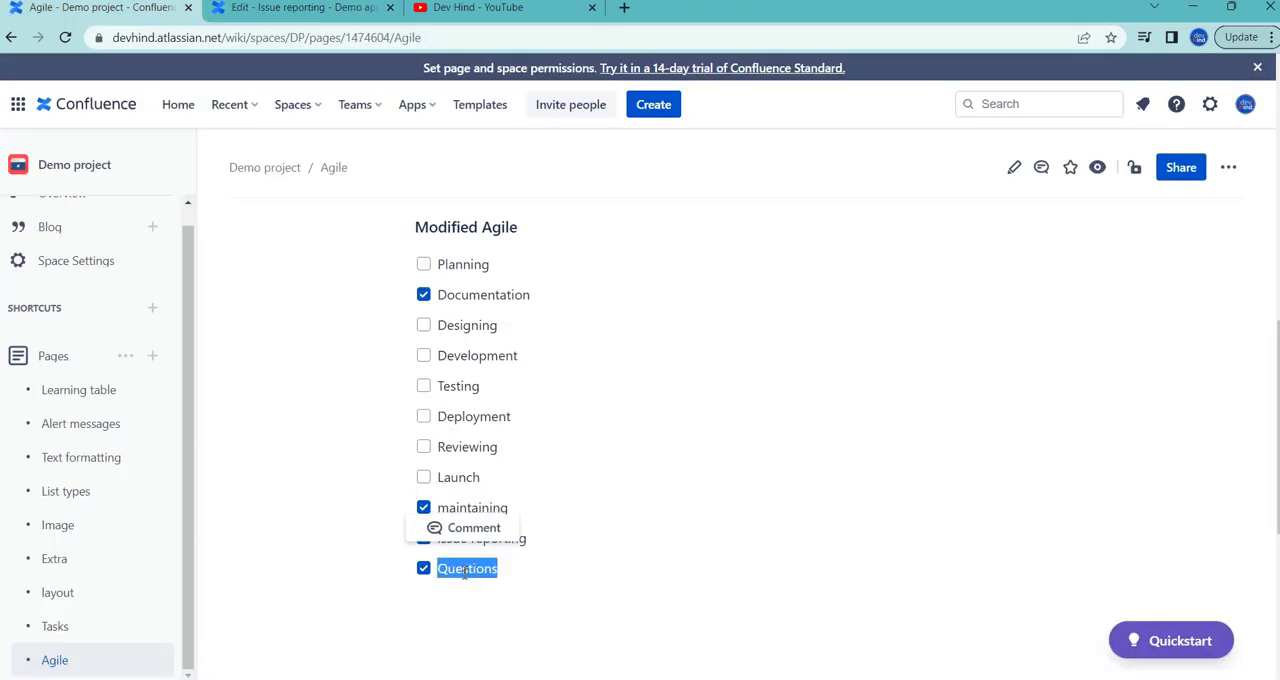
pyautogui.click(300, 8)
pyautogui.click(152, 320)
pyautogui.click(488, 206)
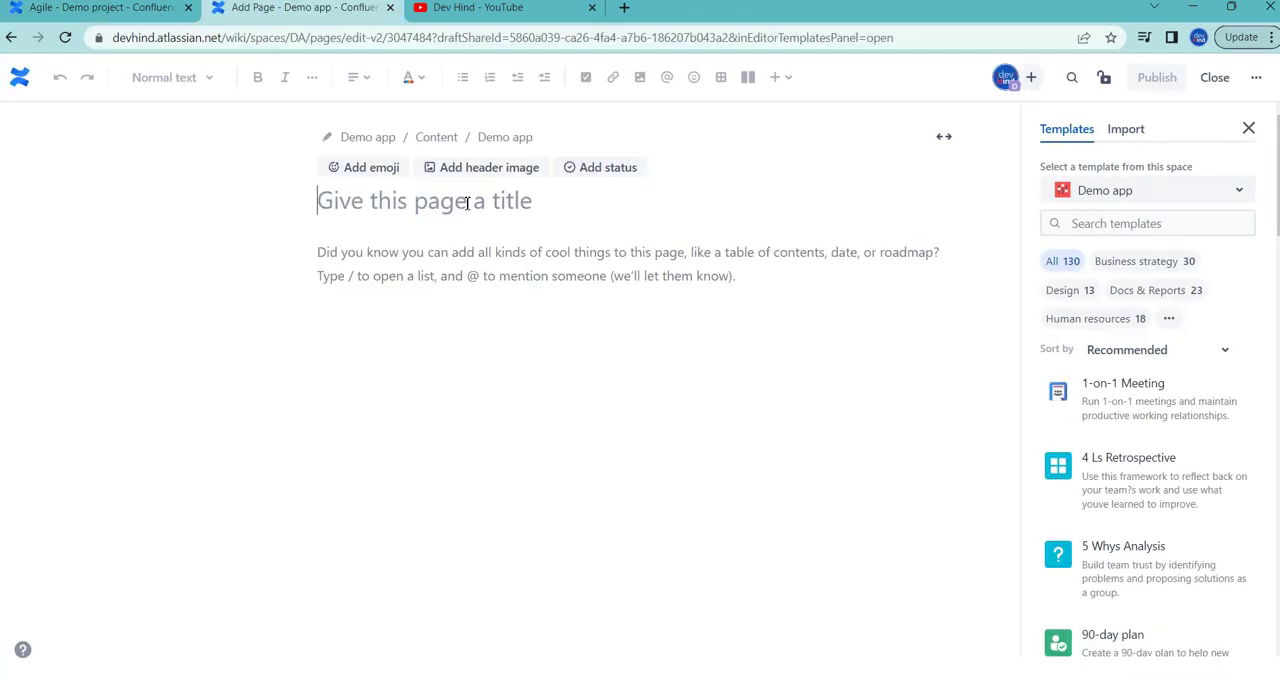
pyautogui.hotkey('ctrl', 'v')
pyautogui.click(1157, 77)
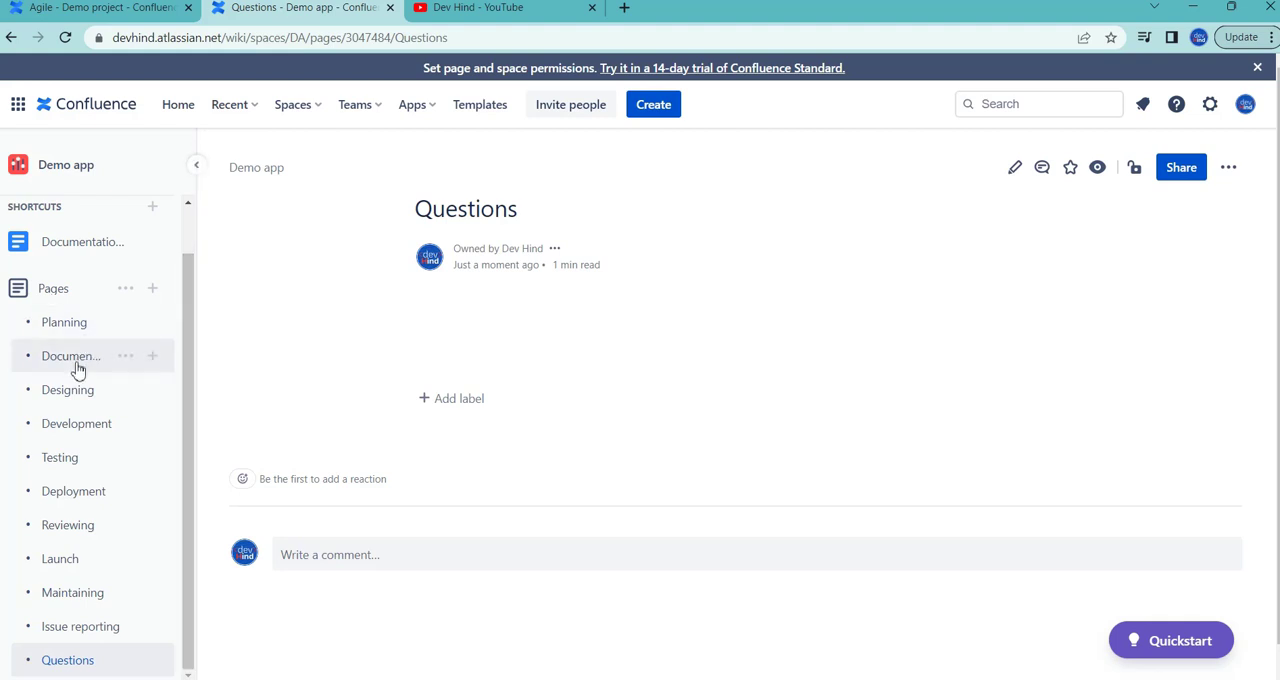
# Step: Examine the list of process pages in the Demo app space and open the Designing page
pyautogui.scroll(-1, 72, 514)
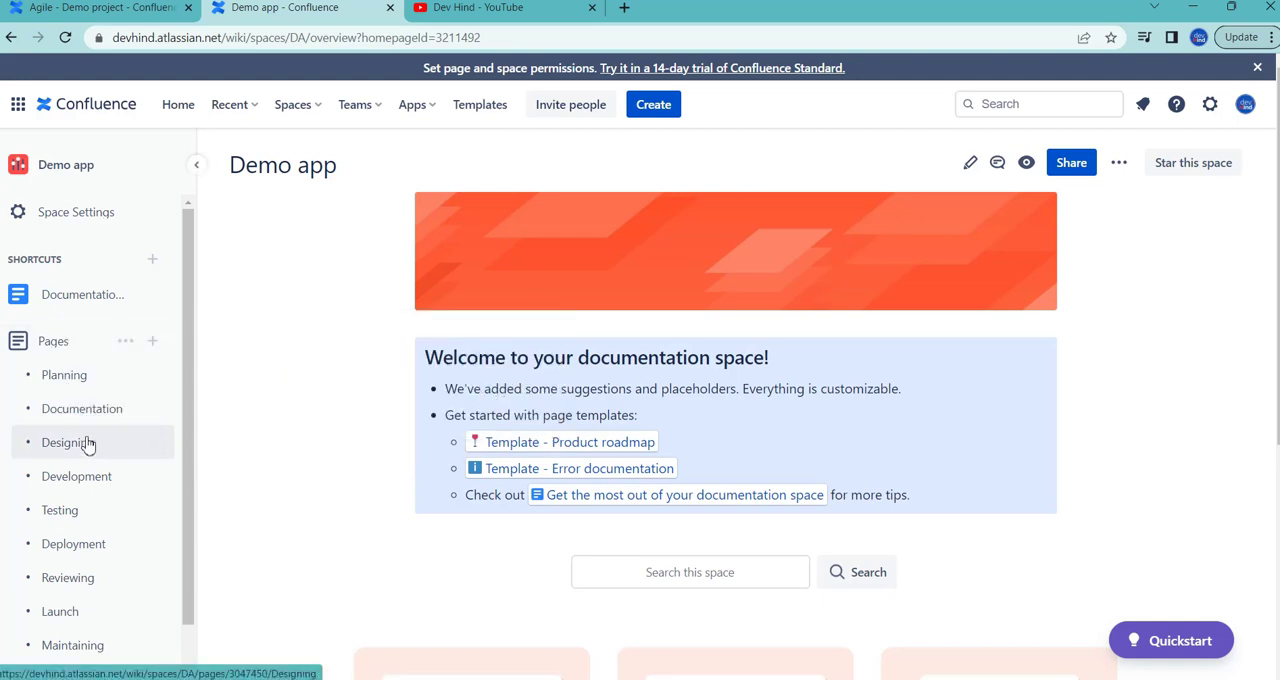
pyautogui.scroll(-1, 87, 456)
pyautogui.scroll(-1, 87, 456)
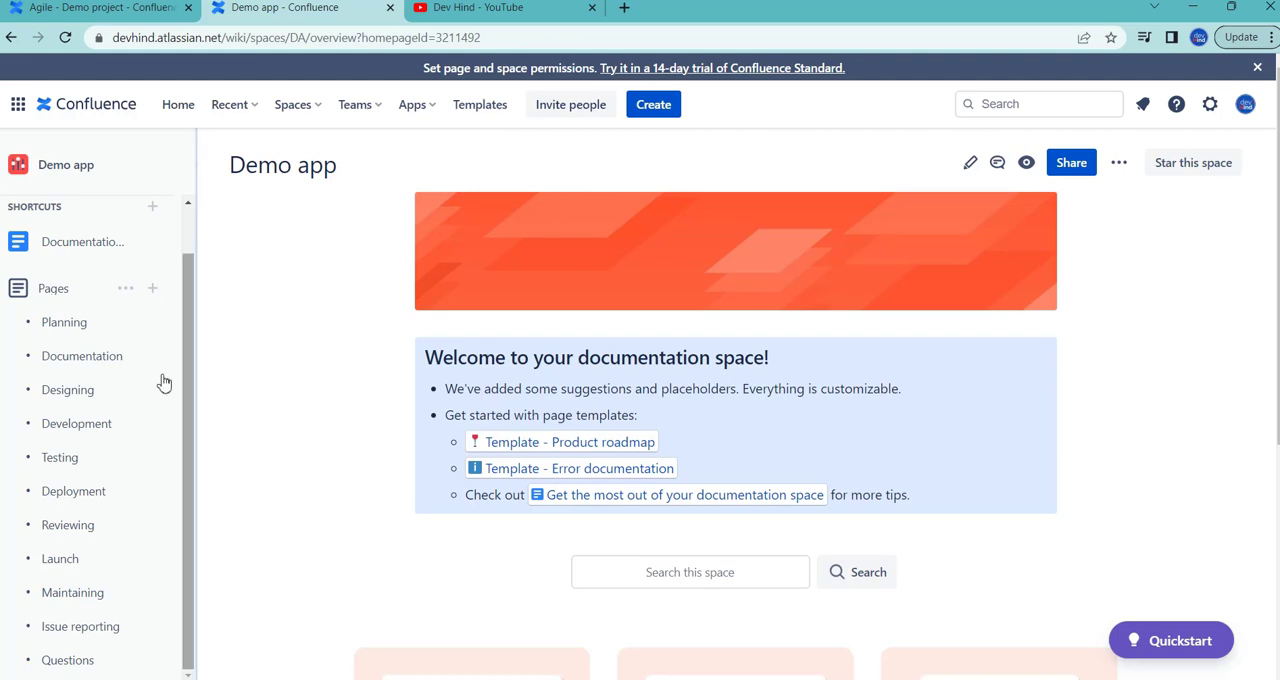
pyautogui.moveTo(77, 324)
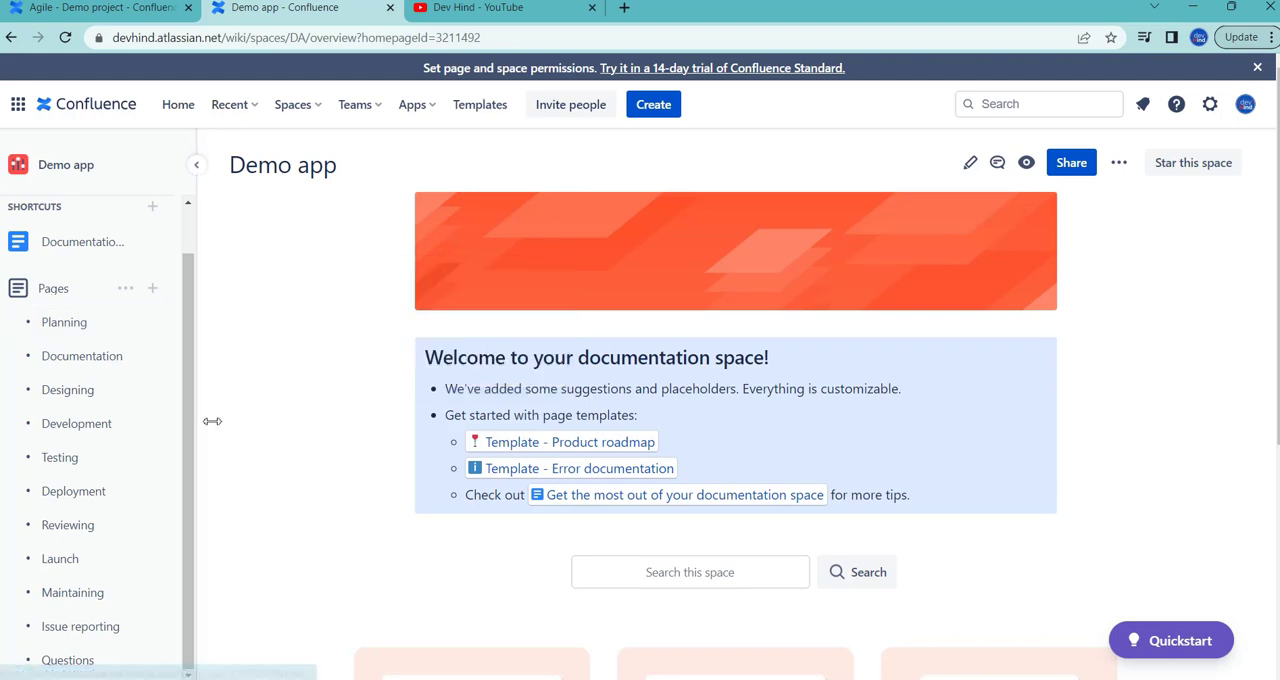
pyautogui.moveTo(82, 364)
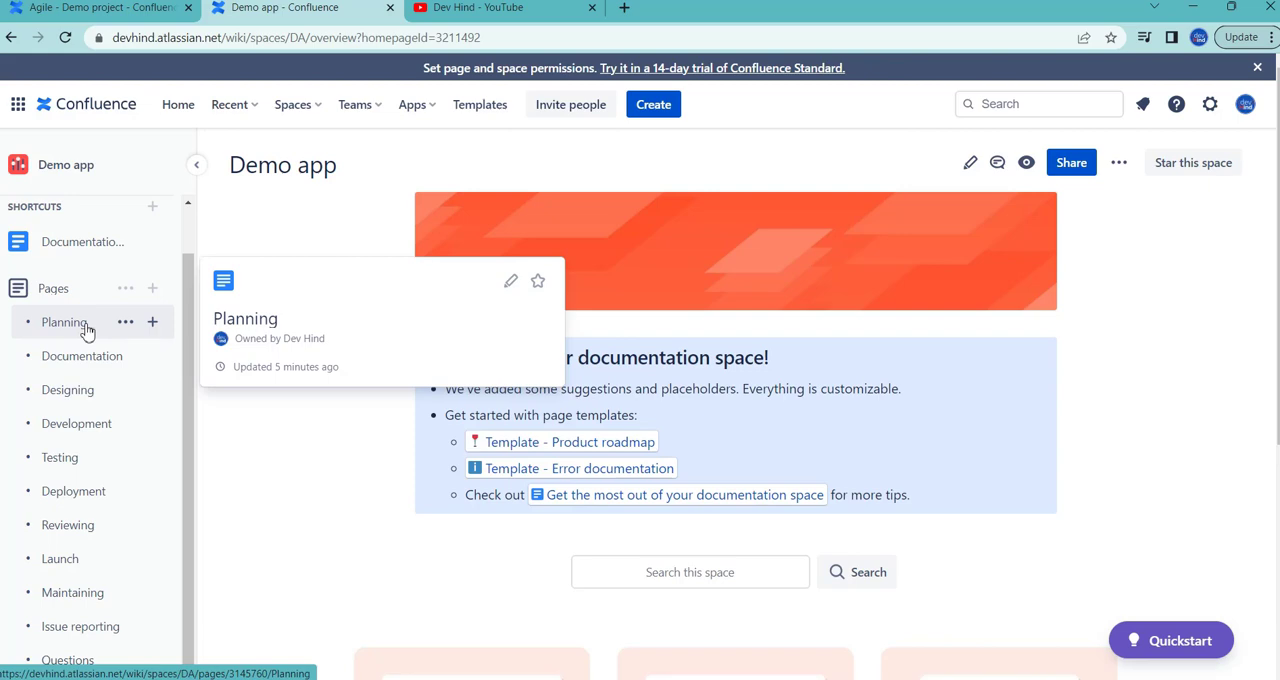
pyautogui.click(68, 393)
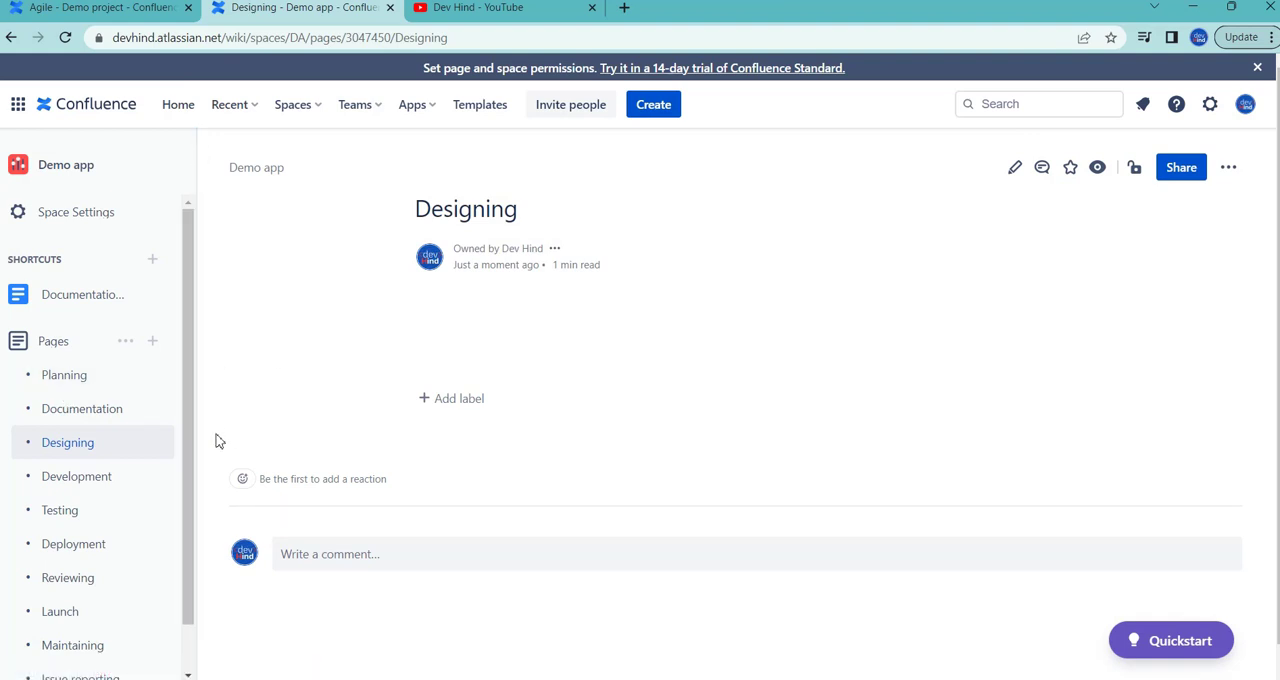
# Step: Review the Development, Testing, Deployment and Reviewing pages of the Demo app space one after another
pyautogui.click(68, 477)
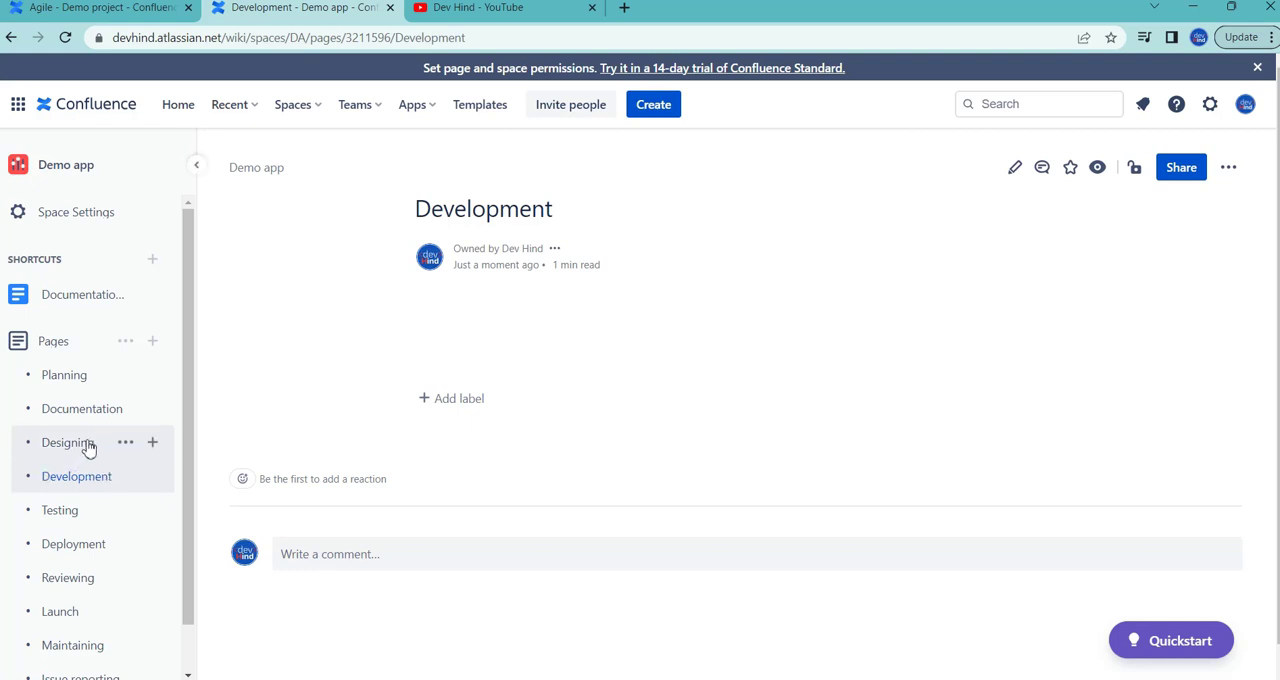
pyautogui.scroll(-1, 90, 445)
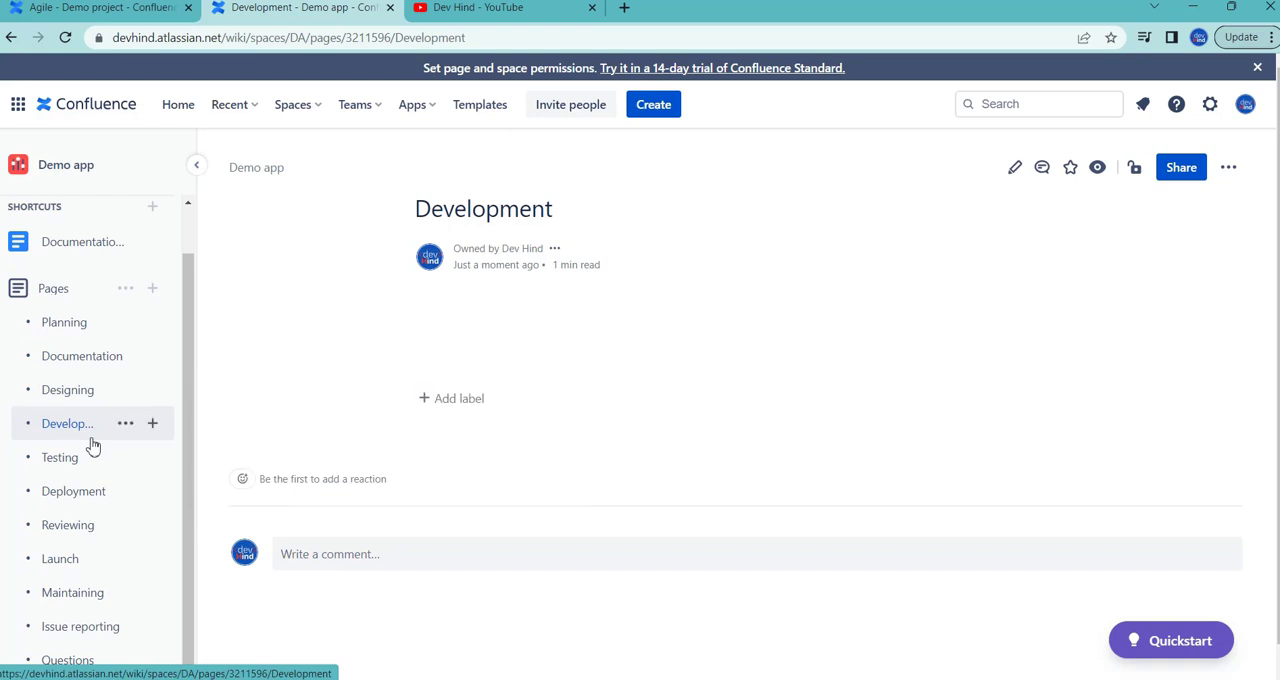
pyautogui.click(64, 458)
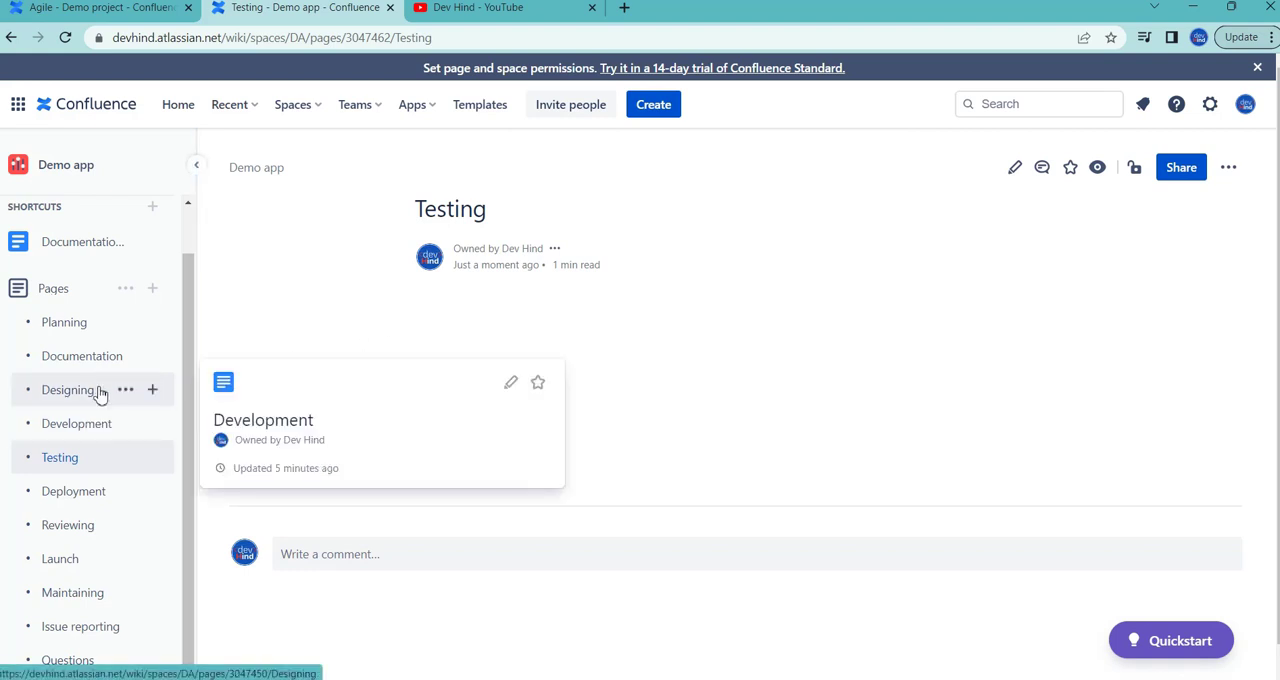
pyautogui.click(64, 500)
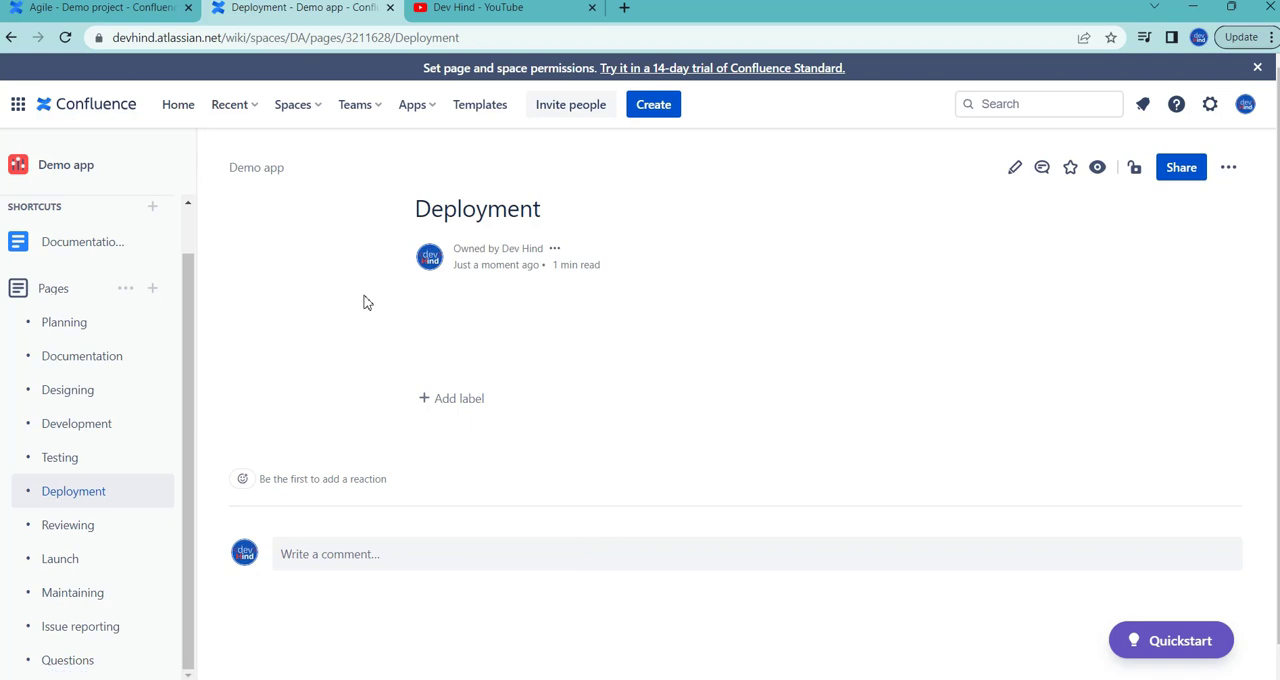
pyautogui.click(82, 533)
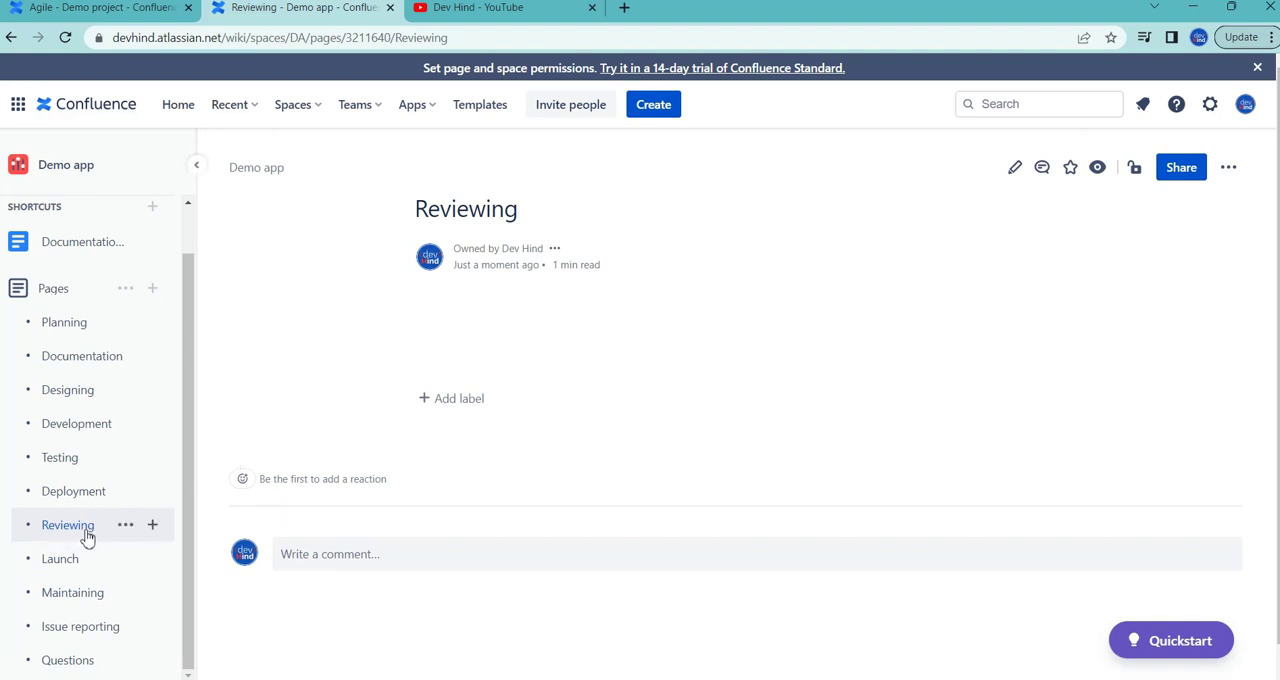
pyautogui.moveTo(87, 537)
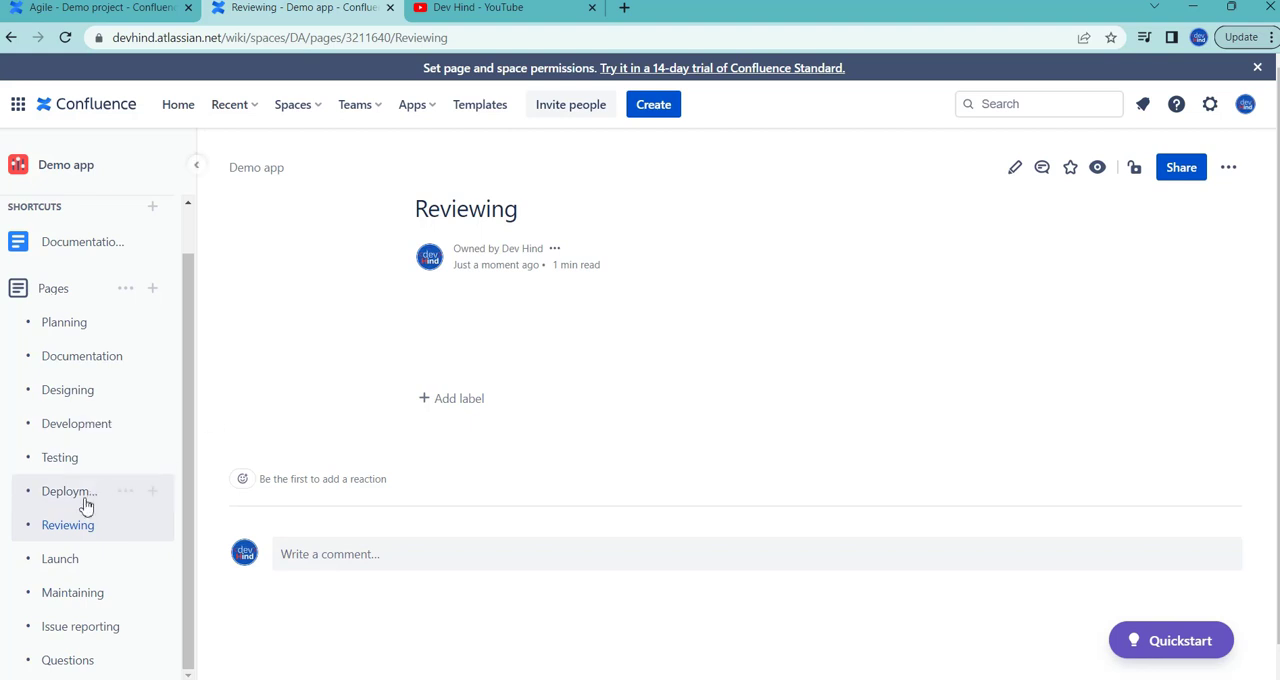
pyautogui.moveTo(40, 526)
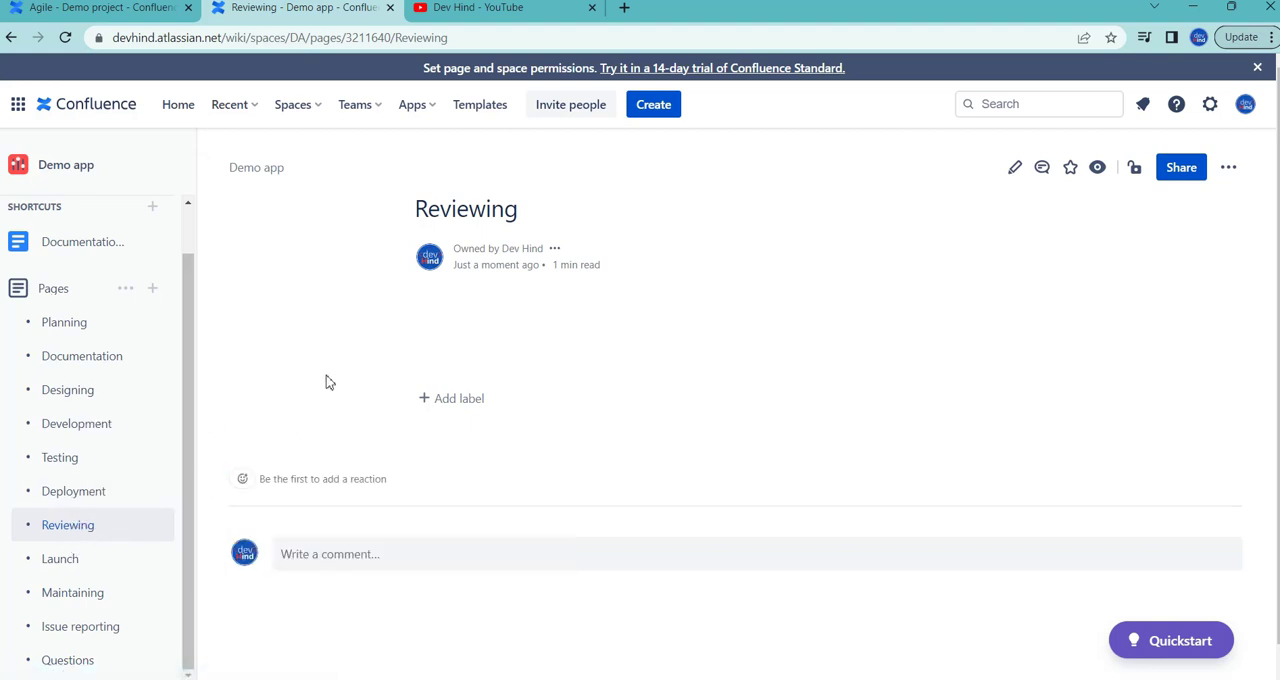
pyautogui.scroll(-2, 82, 441)
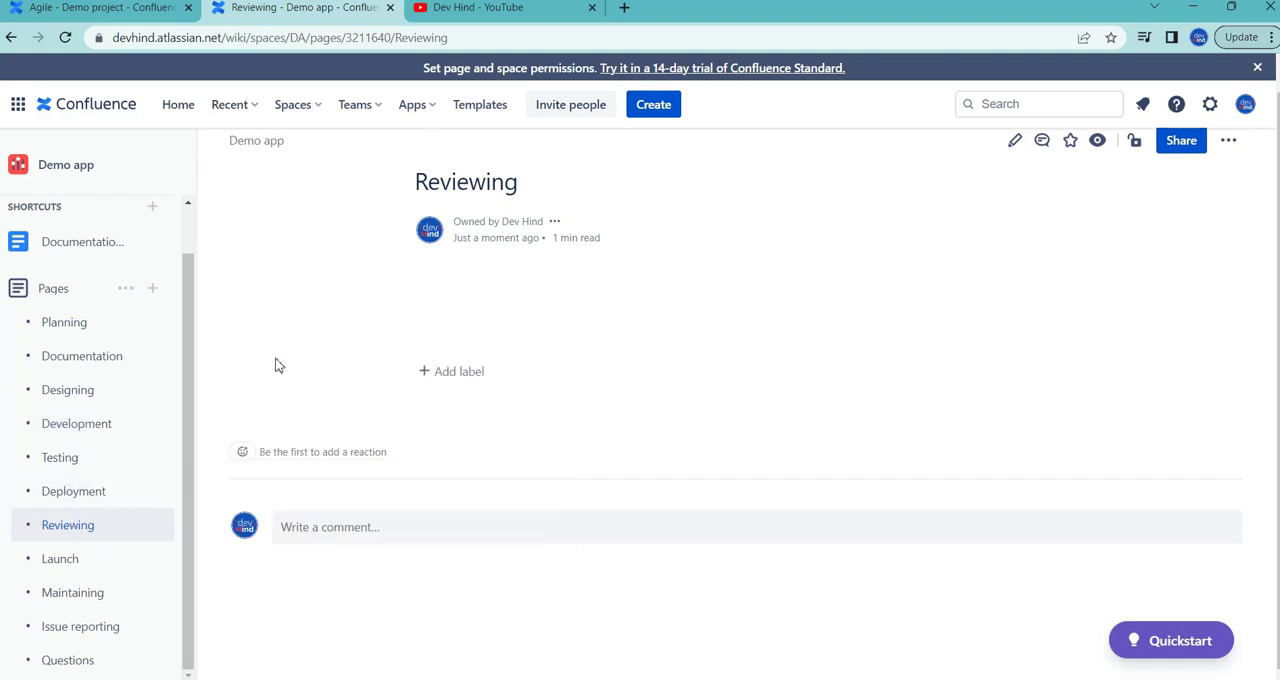
# Step: View the Launch, Maintaining, Issue reporting and Questions pages of the Demo app space in order
pyautogui.click(94, 568)
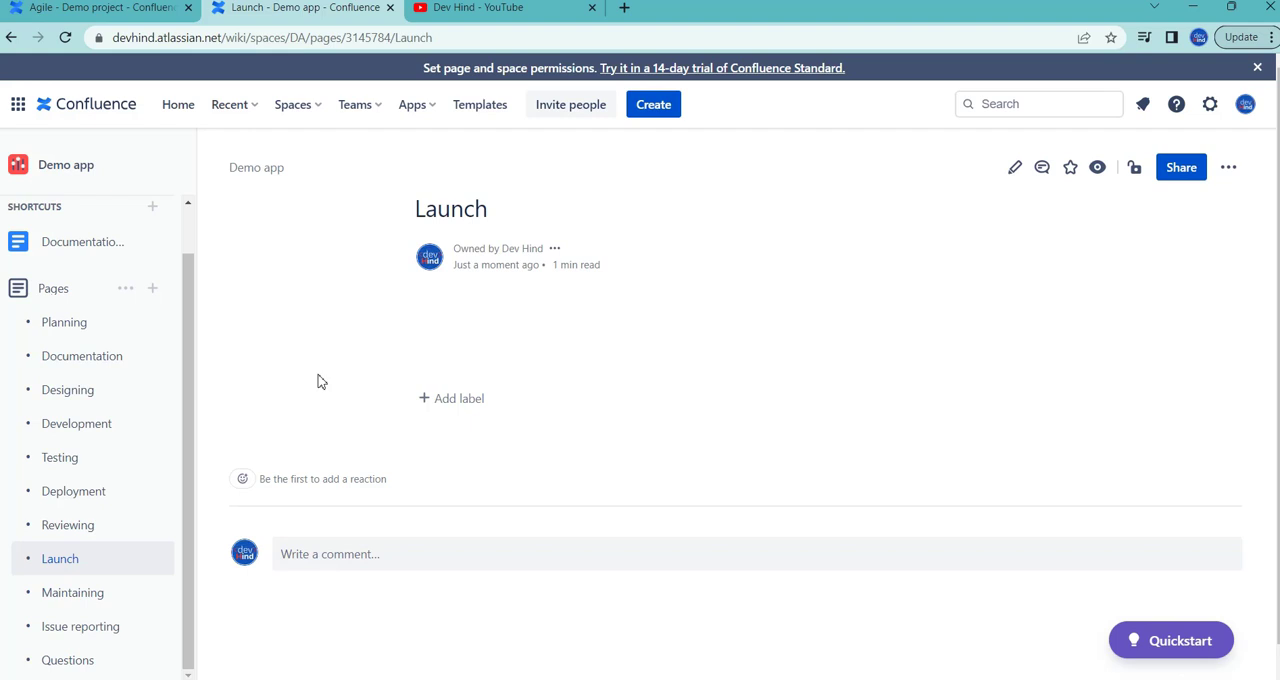
pyautogui.click(93, 595)
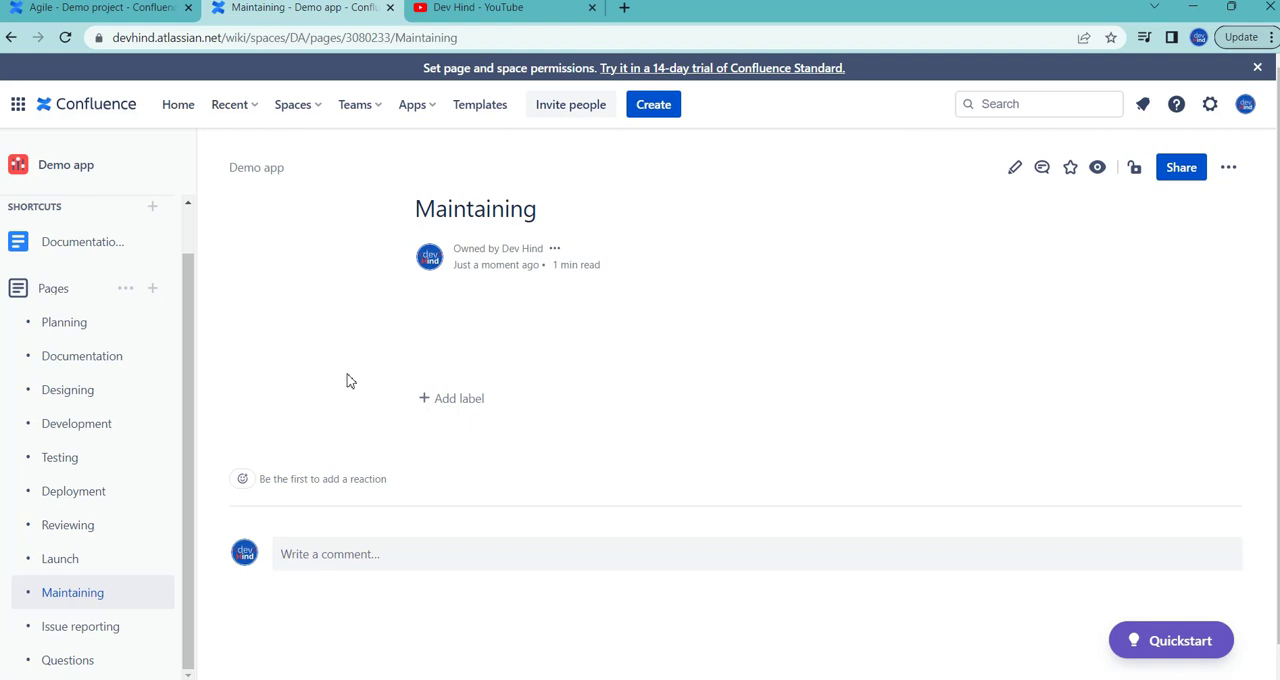
pyautogui.click(110, 630)
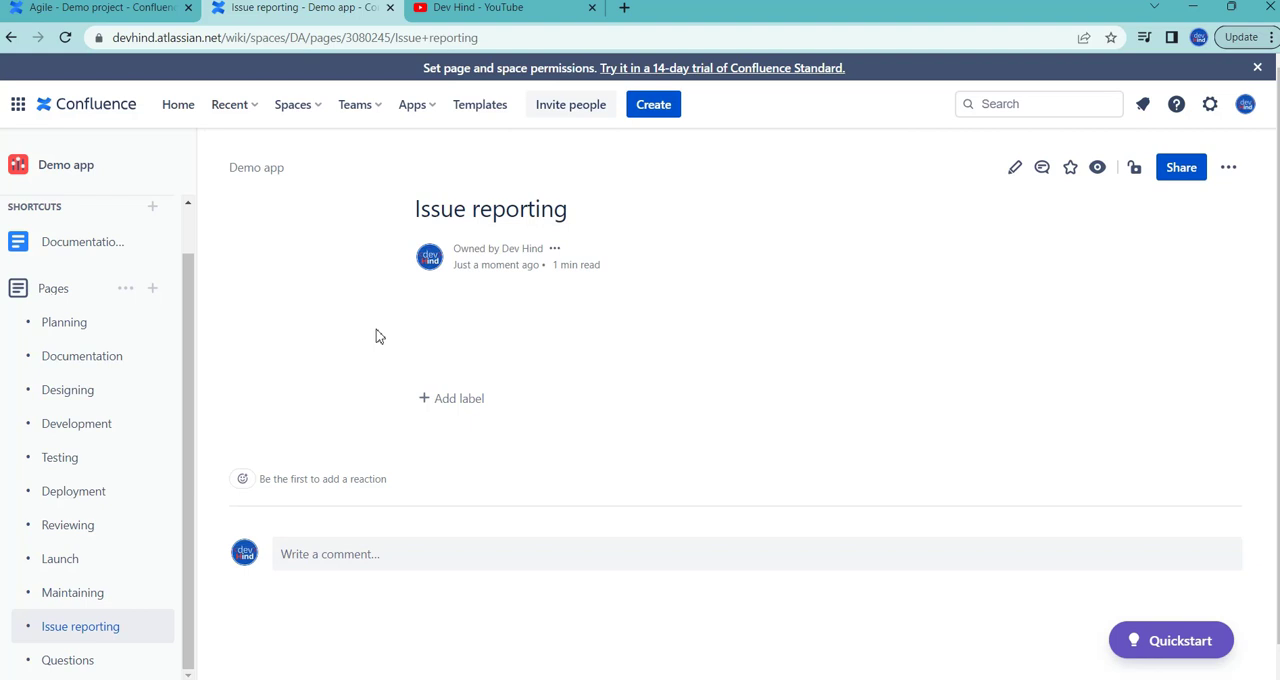
pyautogui.click(90, 663)
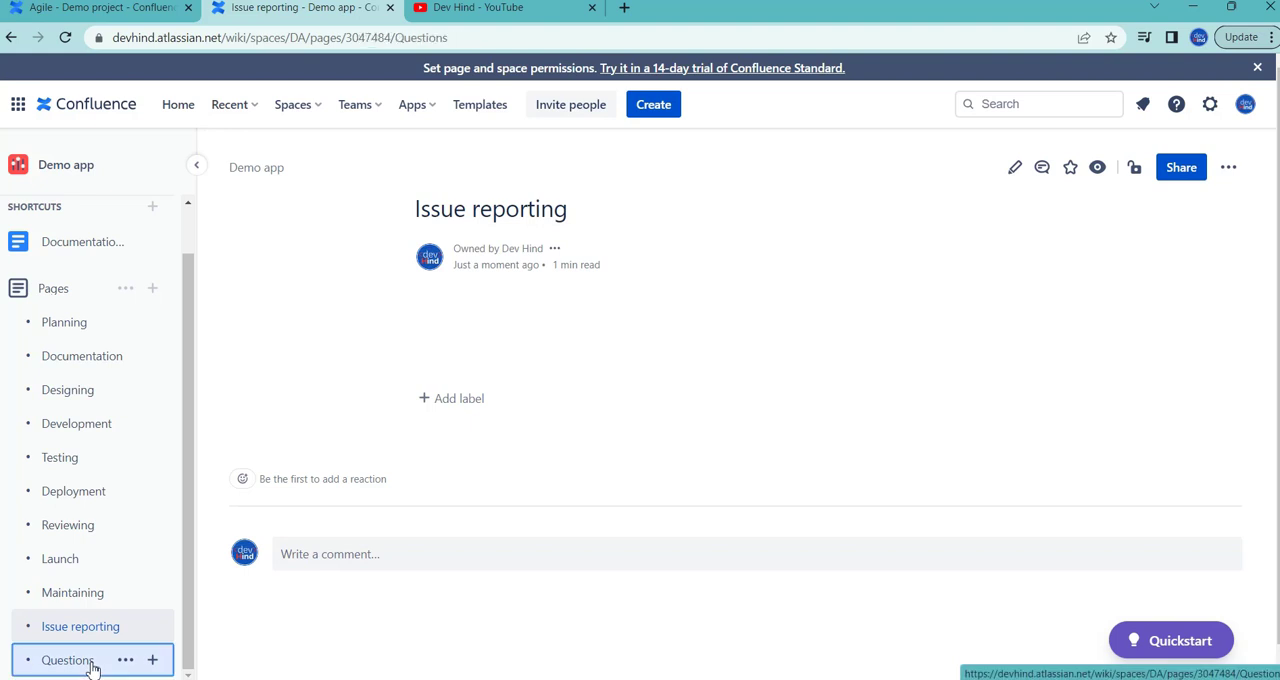